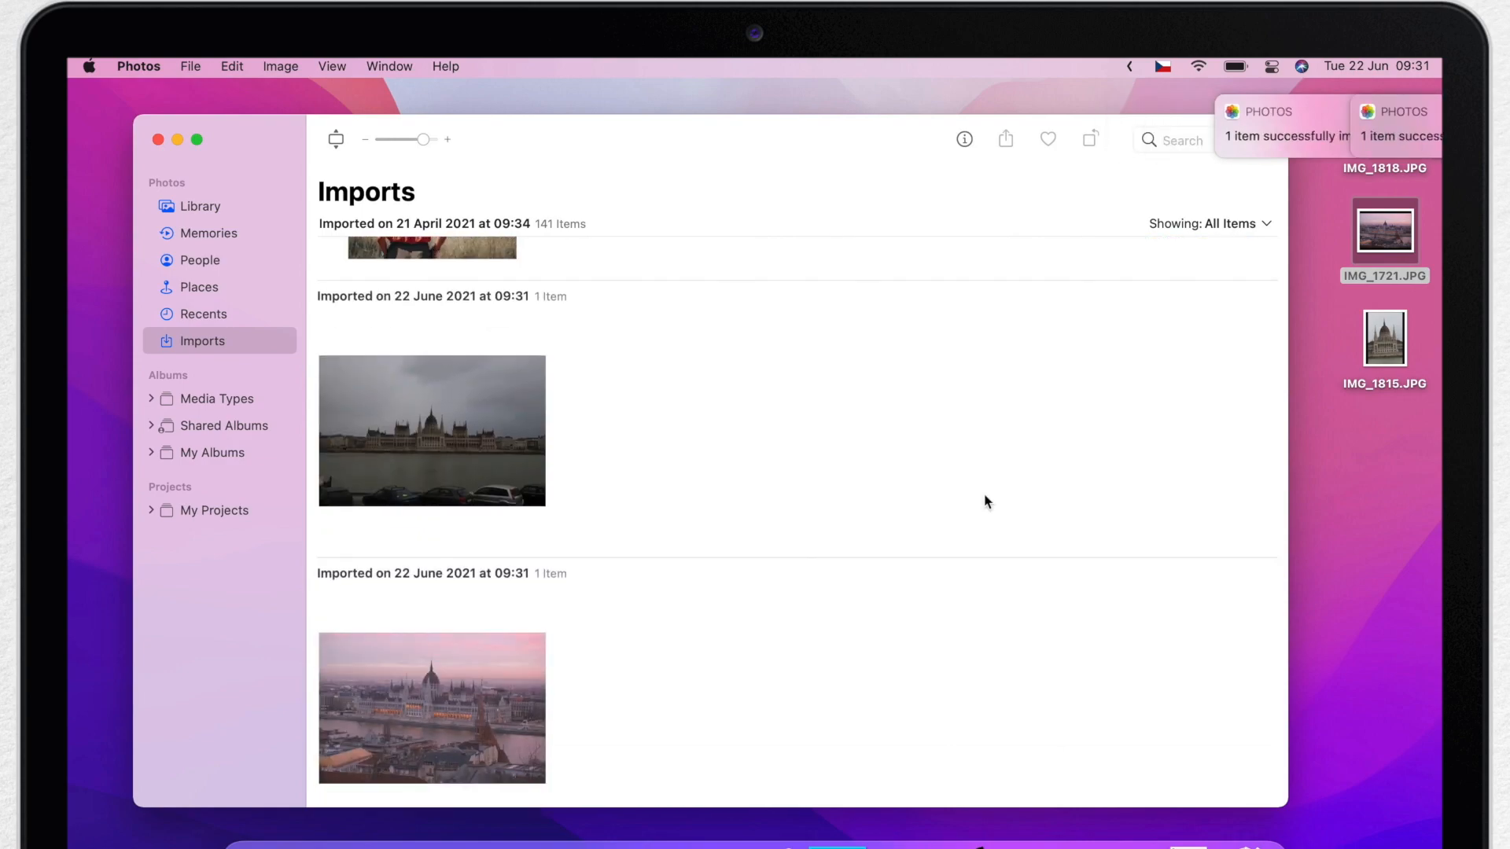
Import the IMG_1815.JPG photo from the desktop into the photo library
drag(1385, 338, 823, 728)
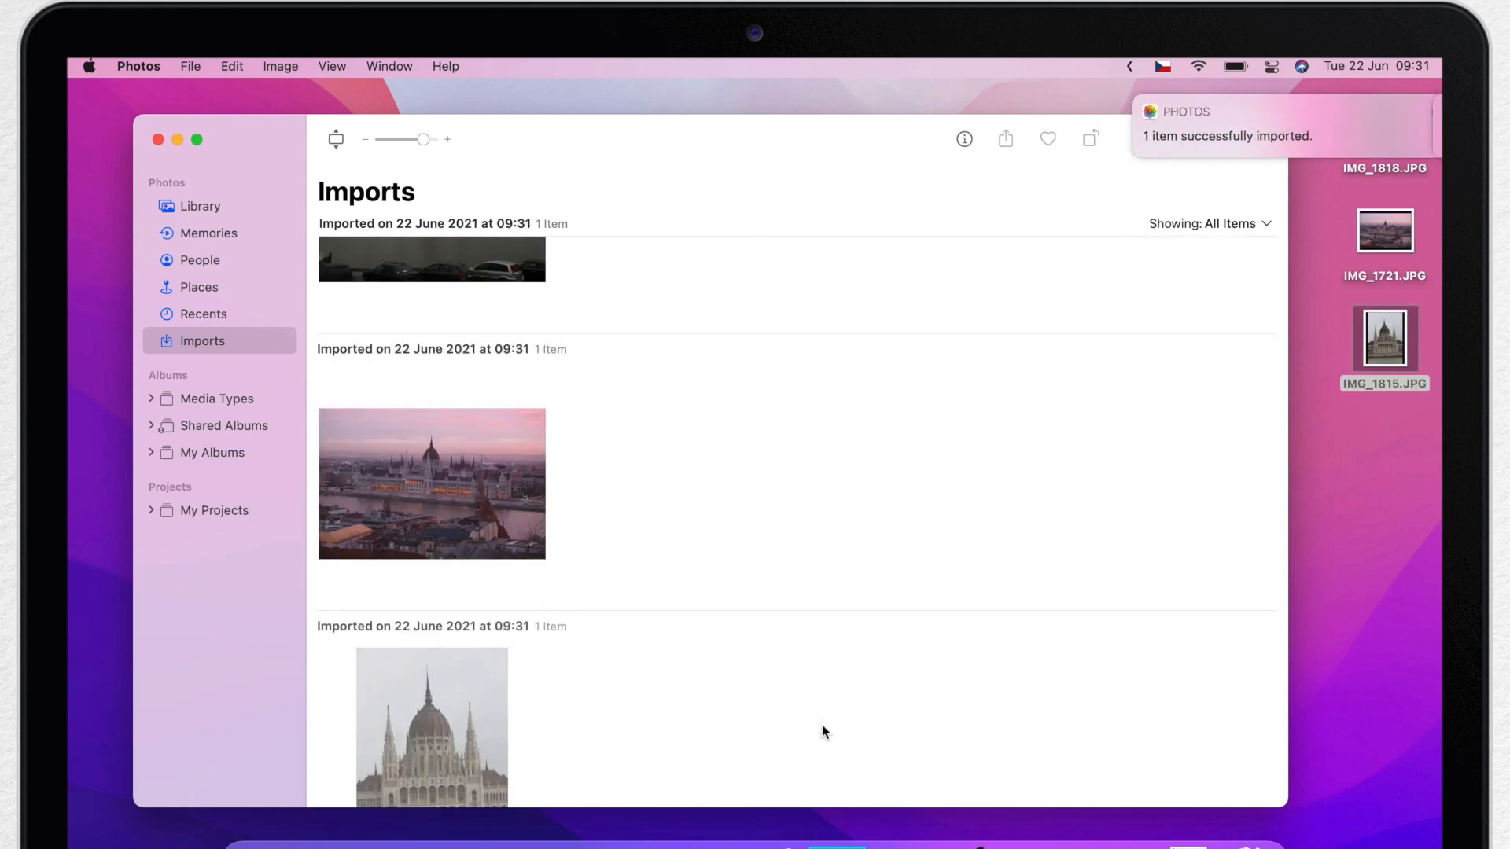
Open the imported photo of the parliament building across the river in full-screen editing, ready for cropping
scroll(663, 540, up, 3)
scroll(663, 539, up, 3)
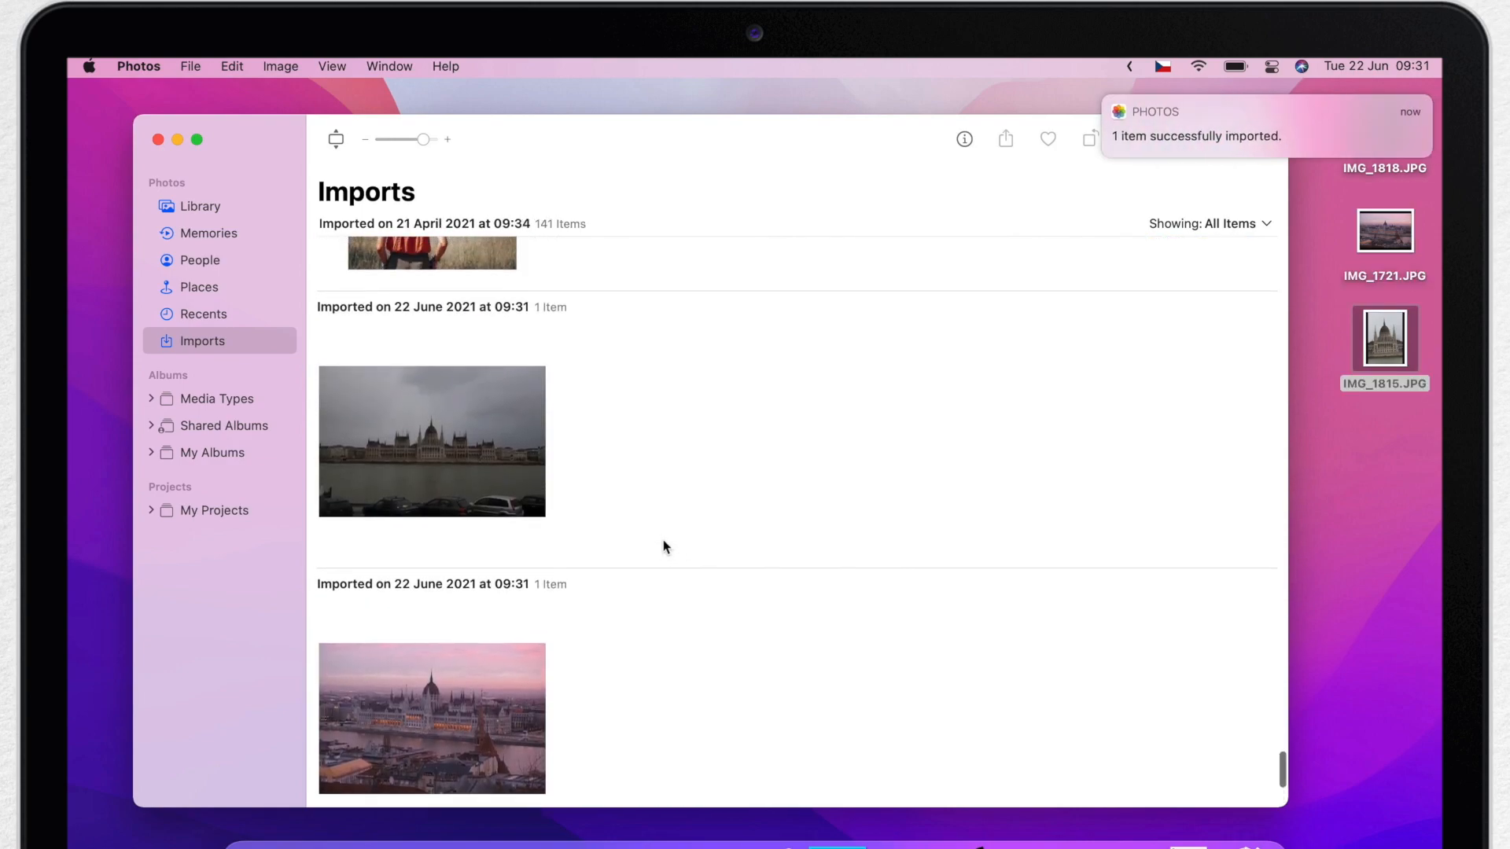
double_click(444, 431)
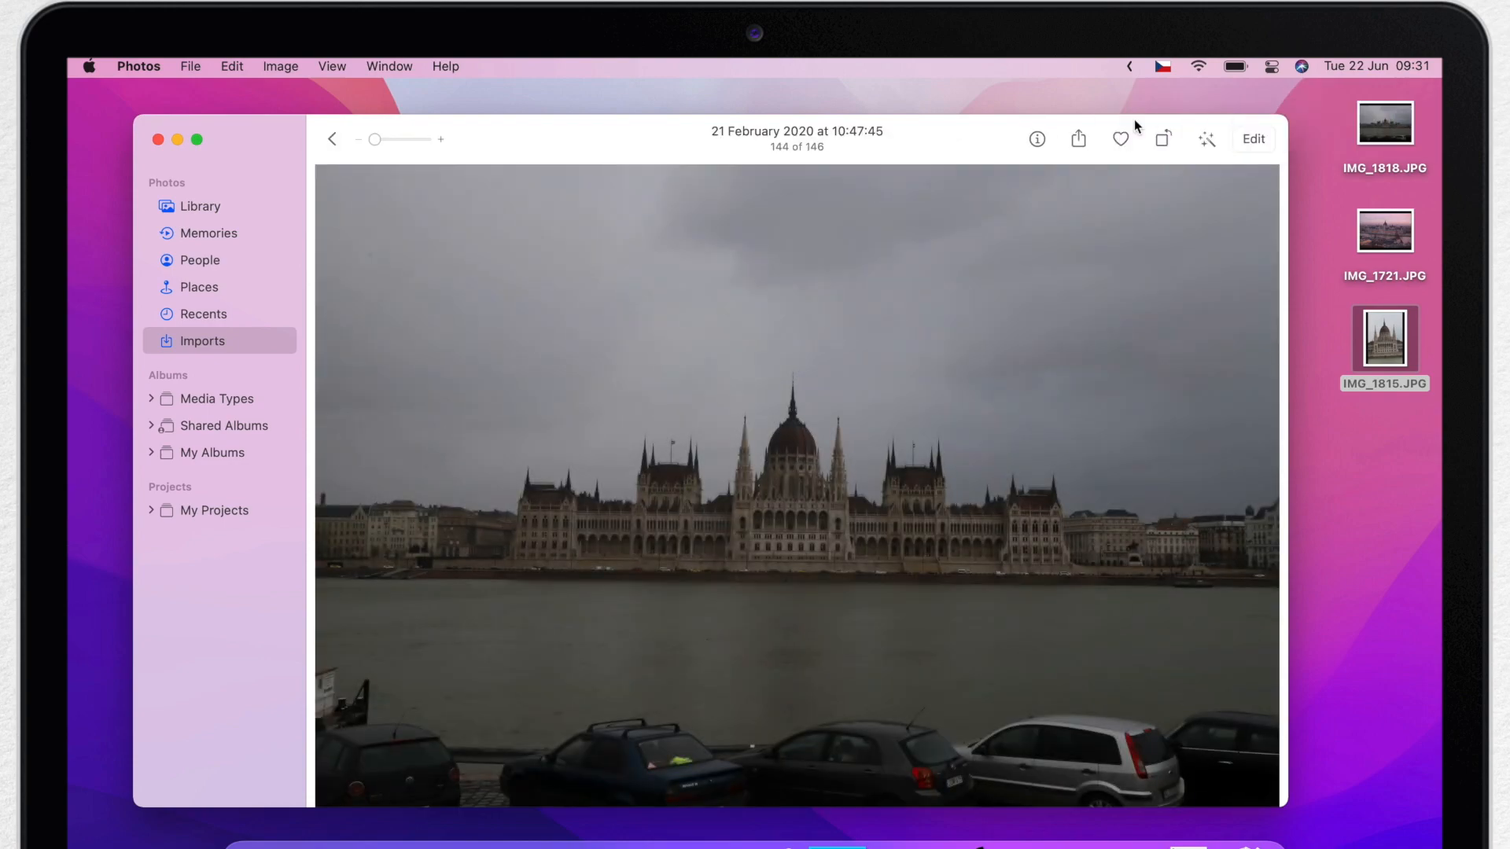
click(1252, 139)
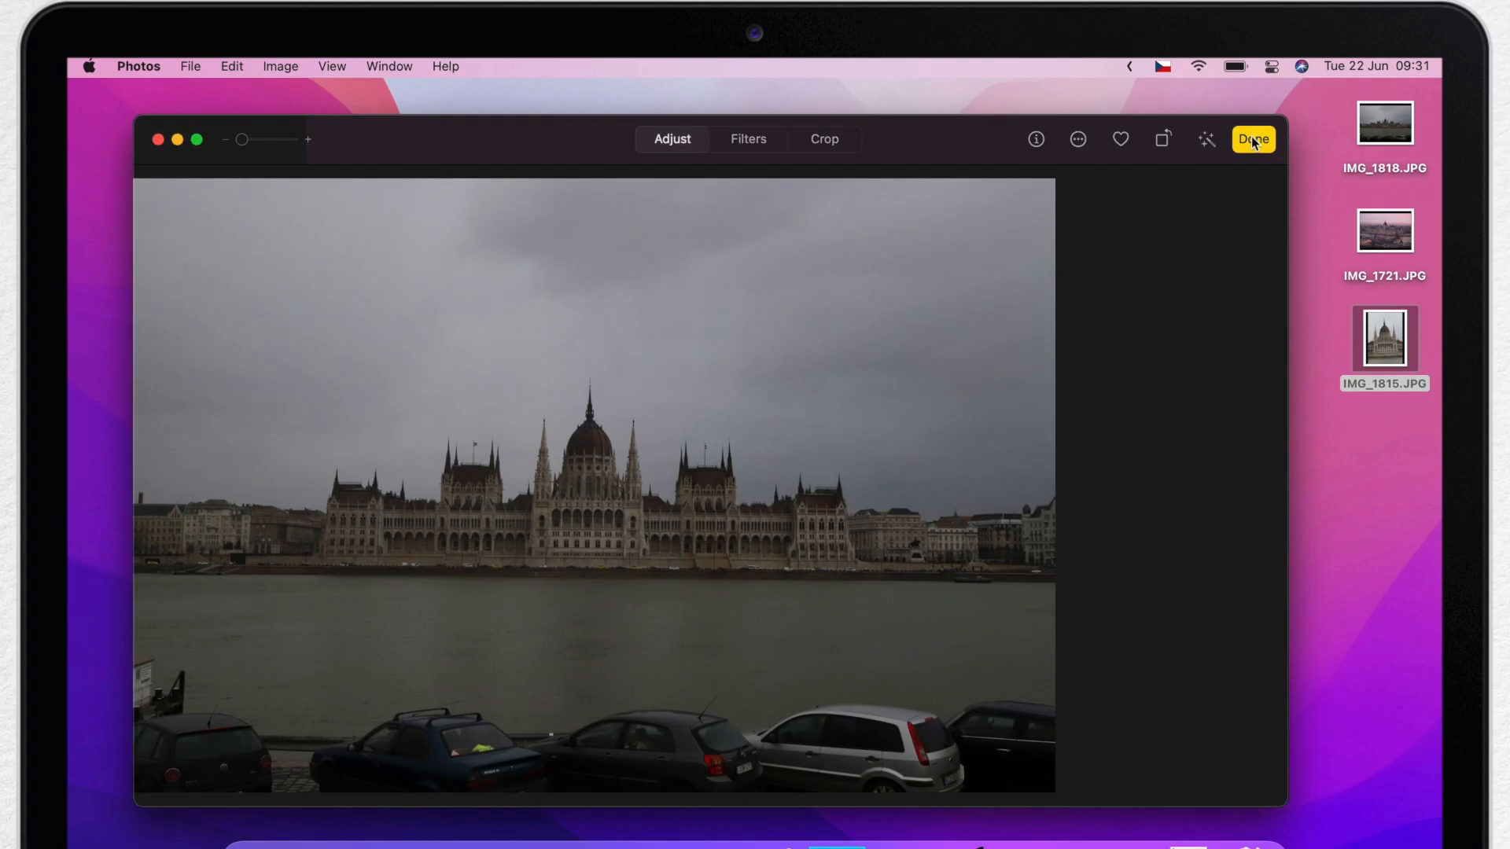
click(196, 139)
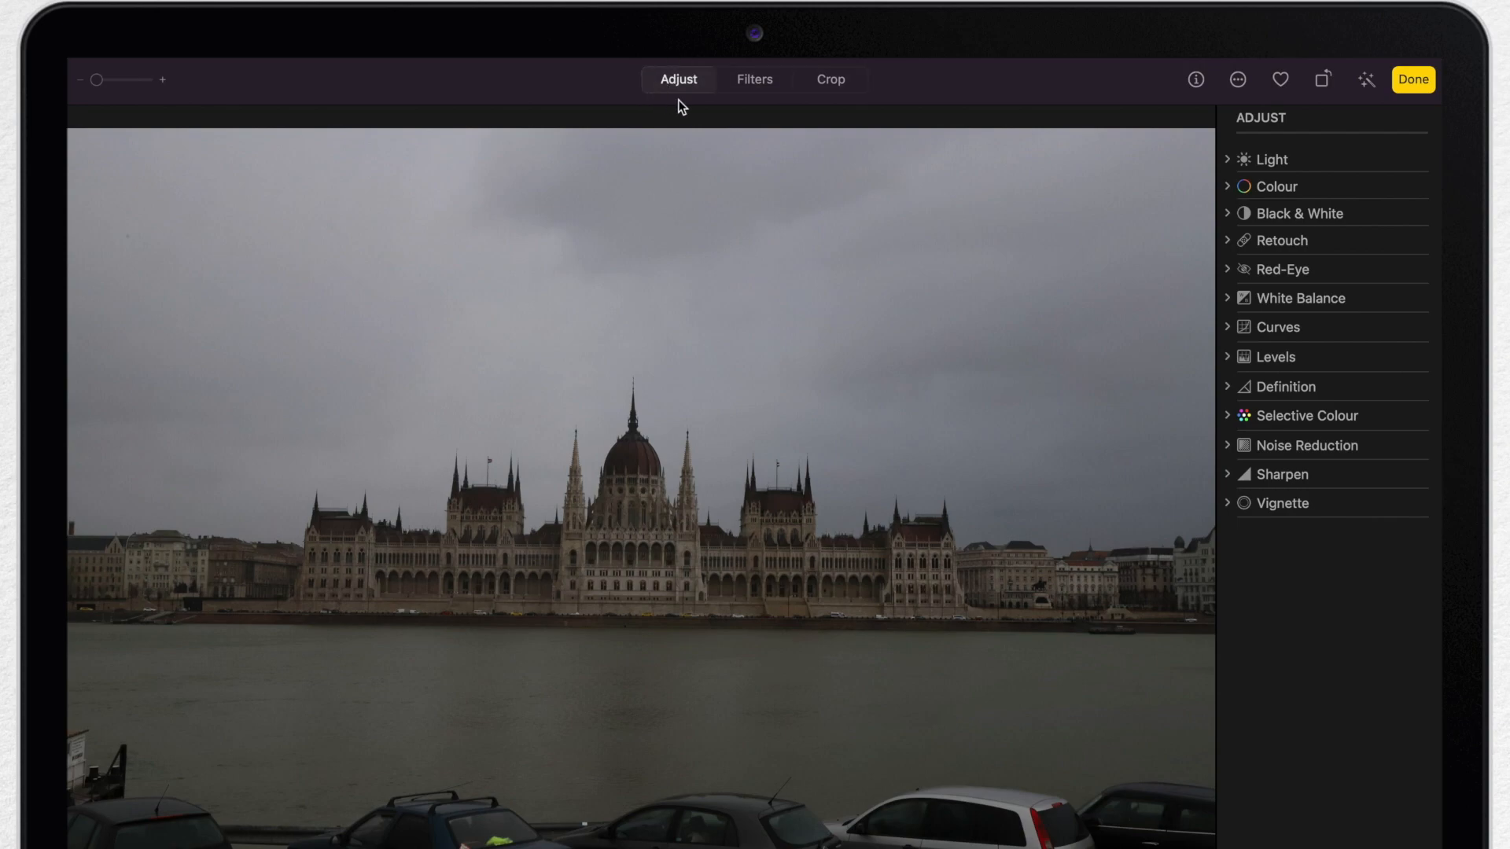
click(829, 80)
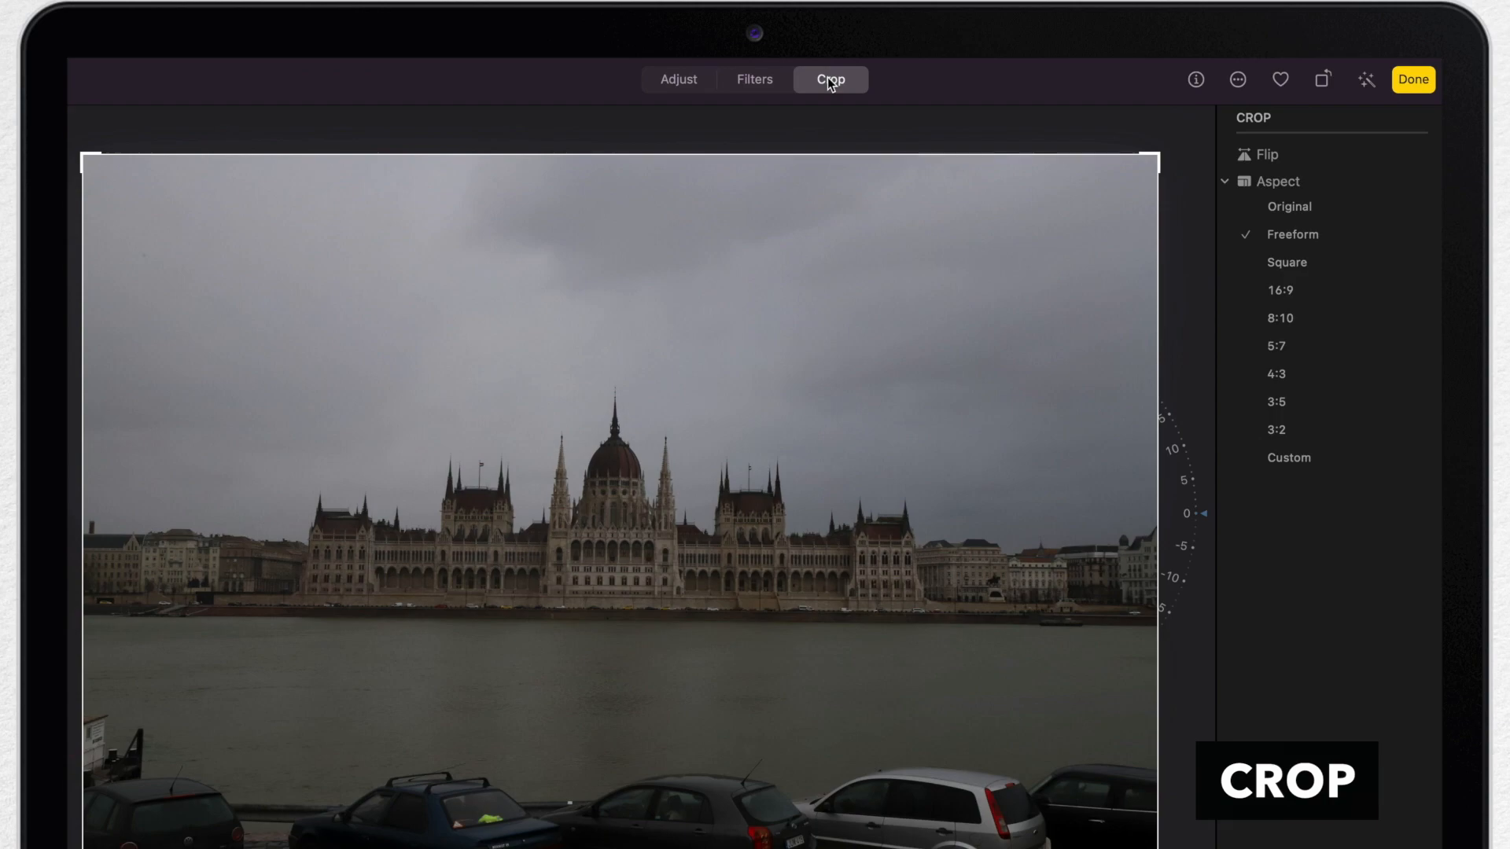
Try a freeform crop that cuts out the parked cars, and reset it
drag(1157, 848, 972, 612)
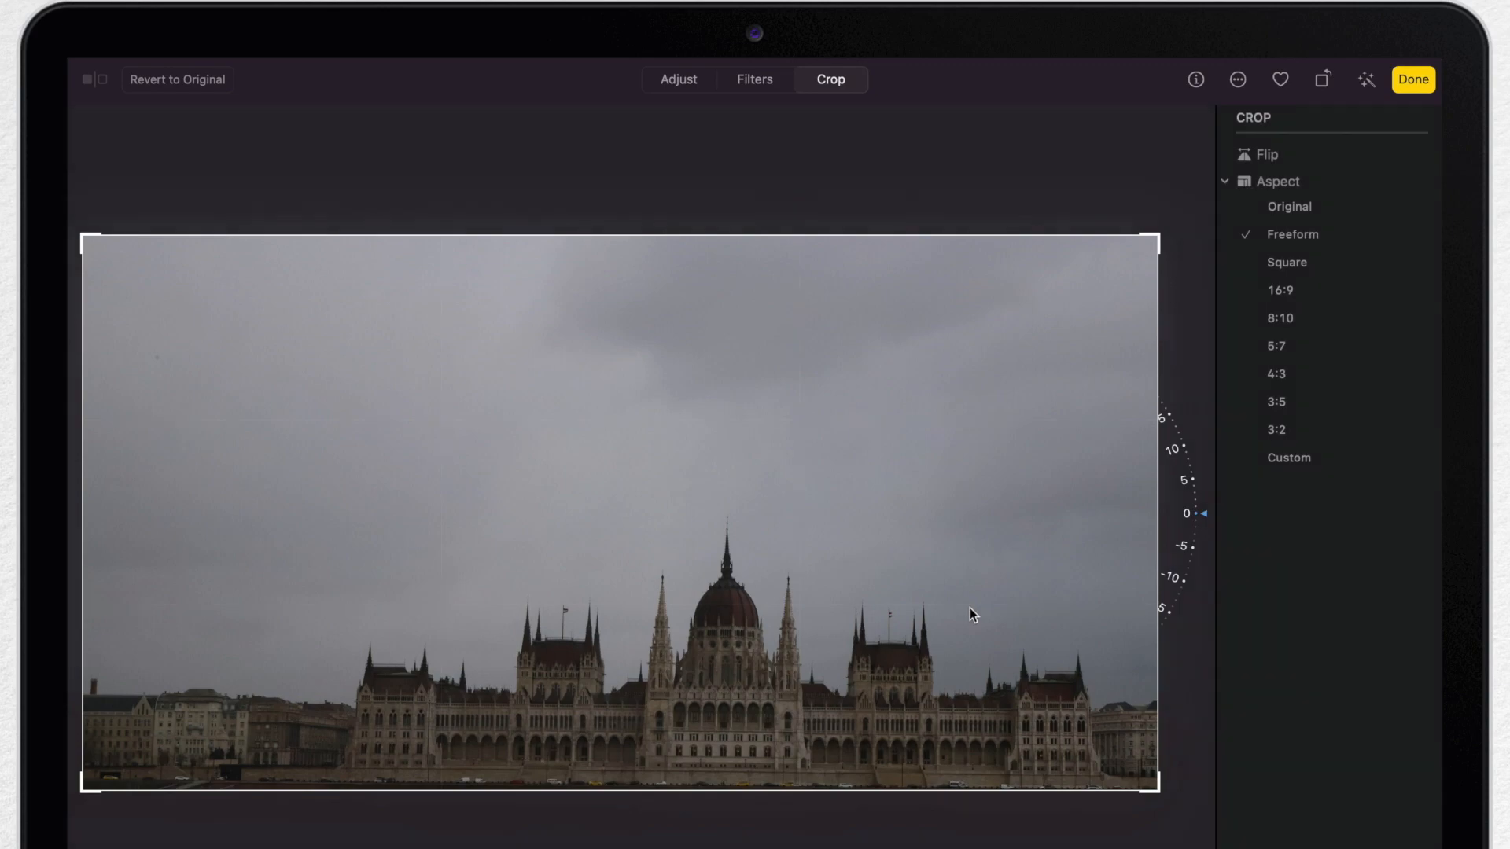
drag(1012, 673, 924, 600)
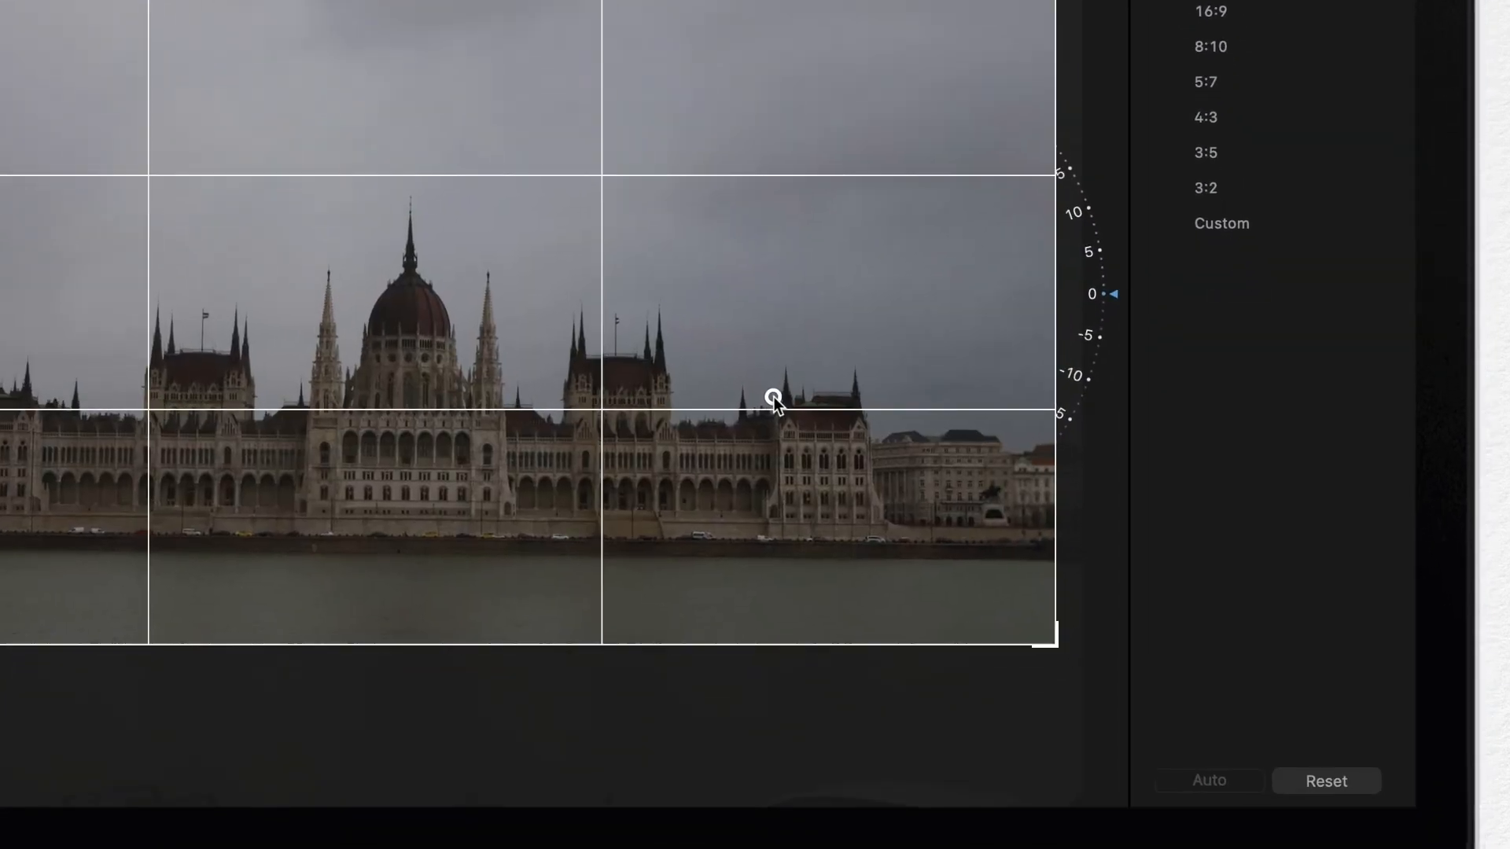
click(1312, 678)
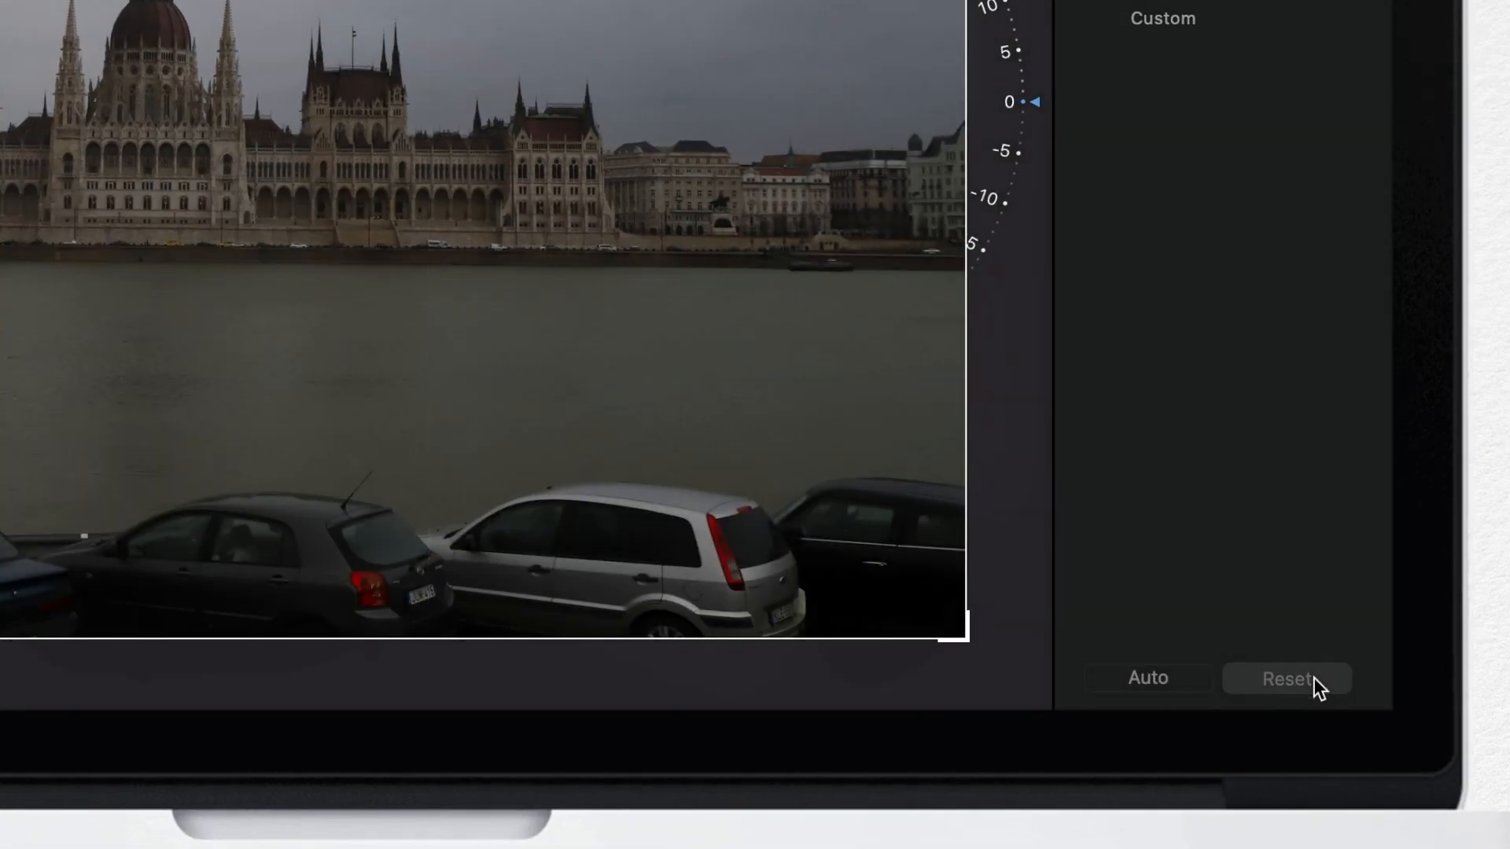
Crop out the parked cars in a freeform frame centred on the parliament building, and rotate the photo slightly to straighten it
drag(951, 629, 967, 387)
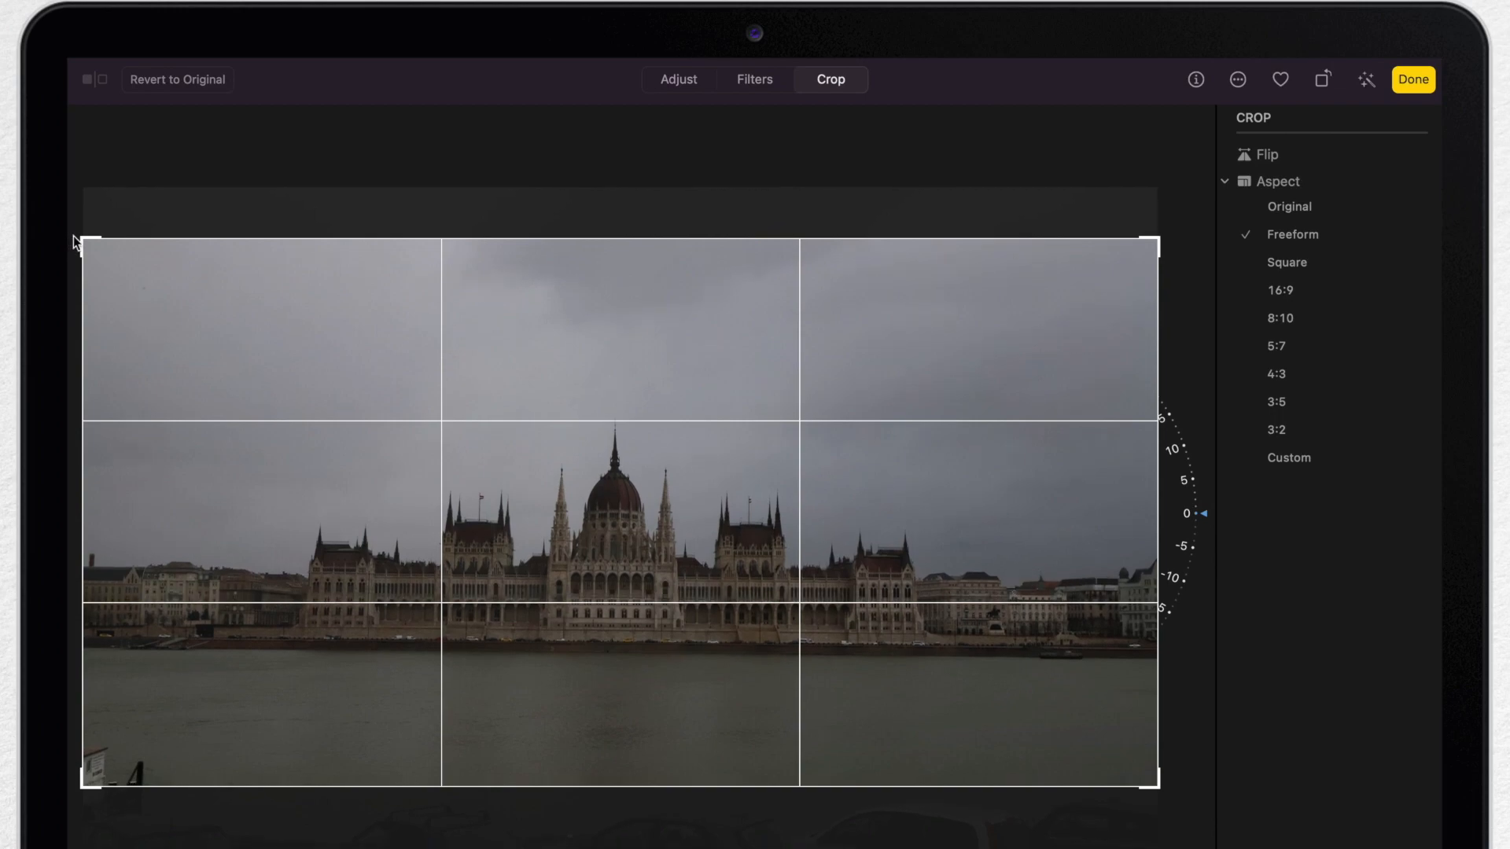
drag(79, 236, 159, 285)
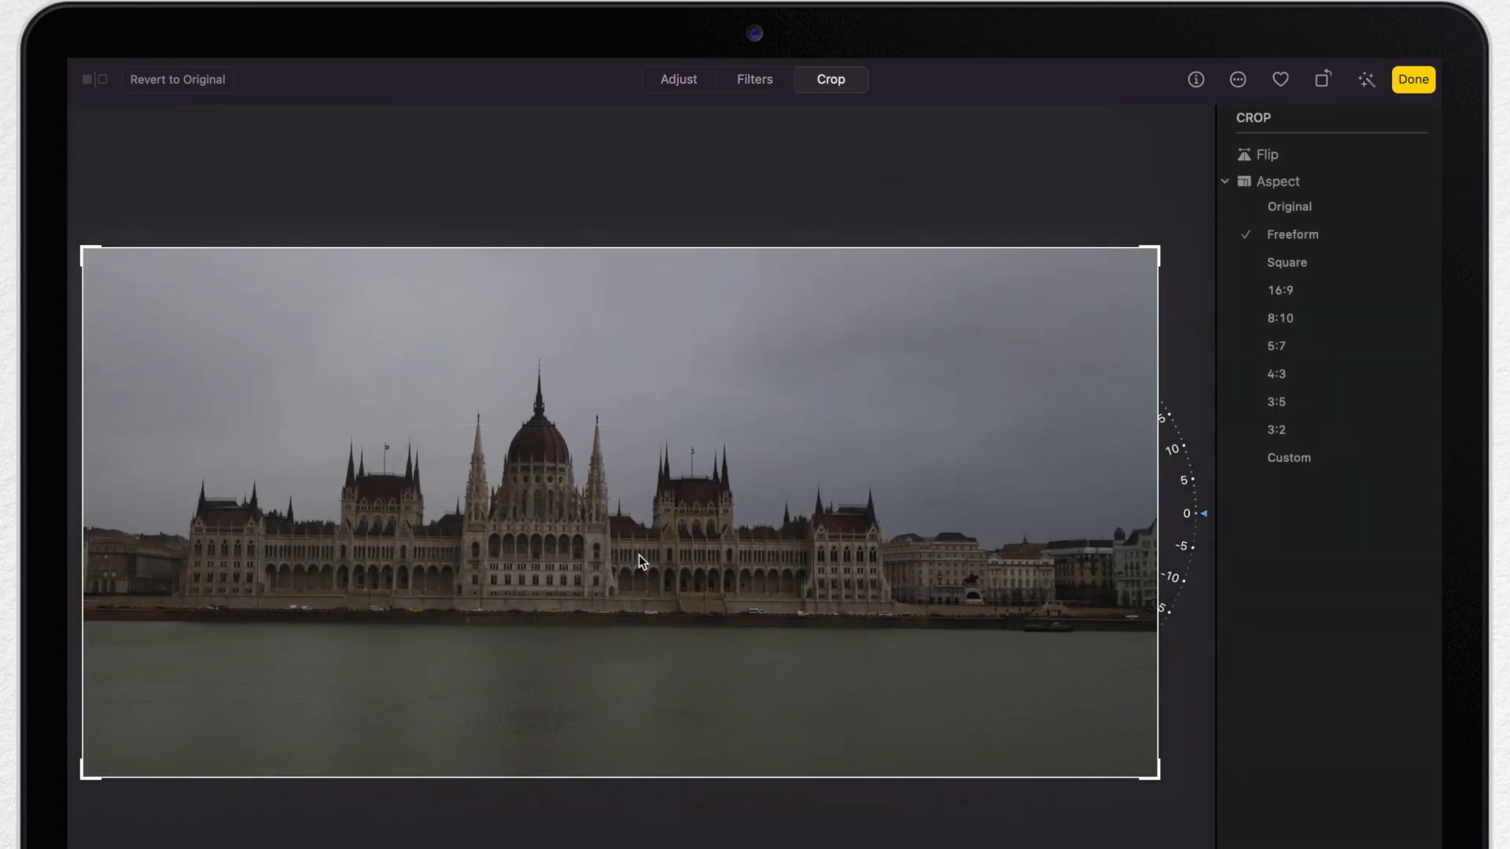
drag(641, 556, 716, 554)
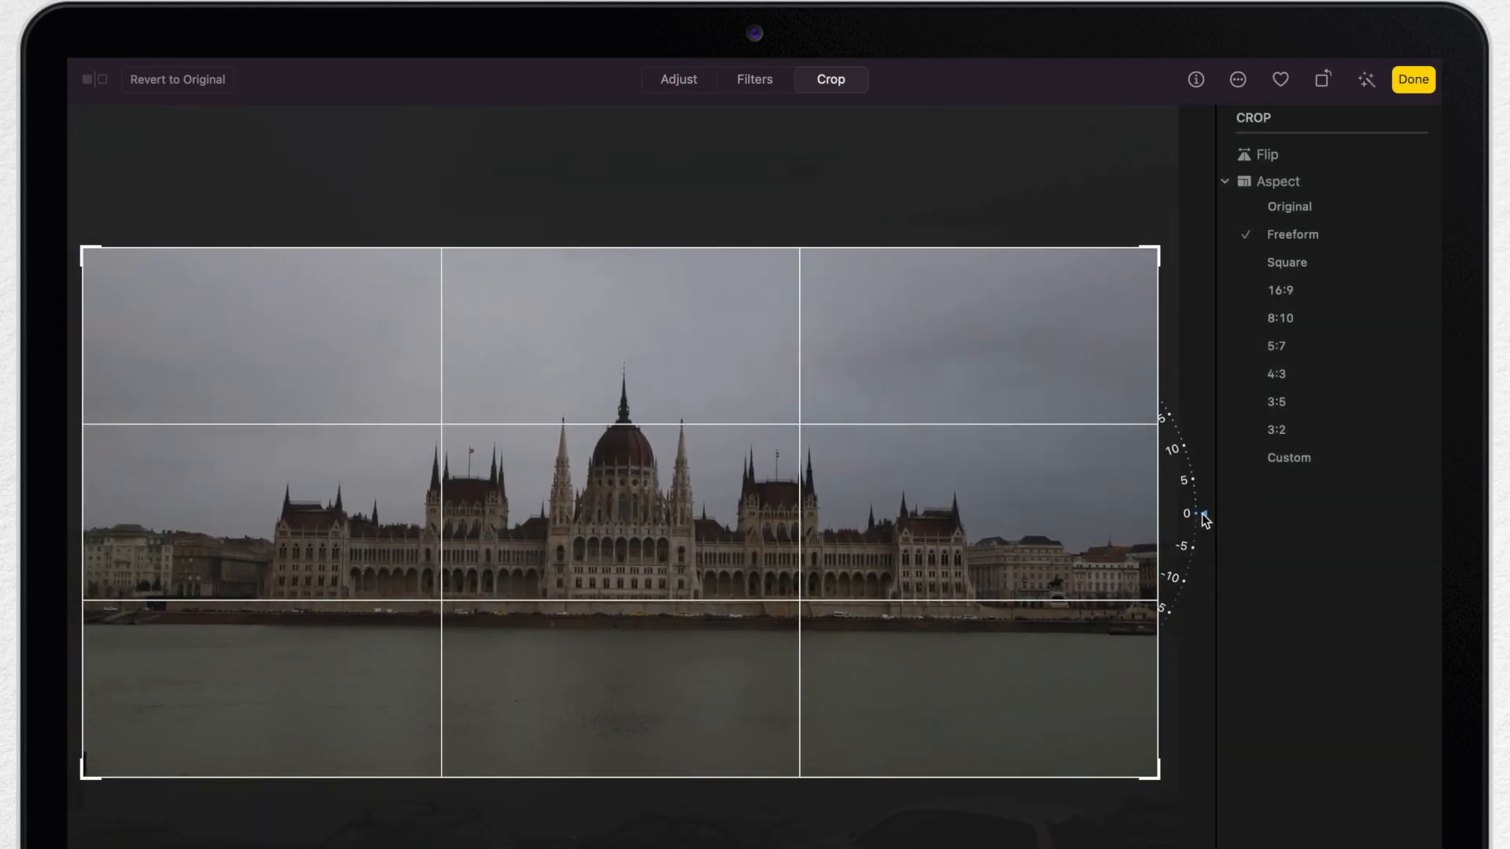
drag(1202, 515, 1209, 497)
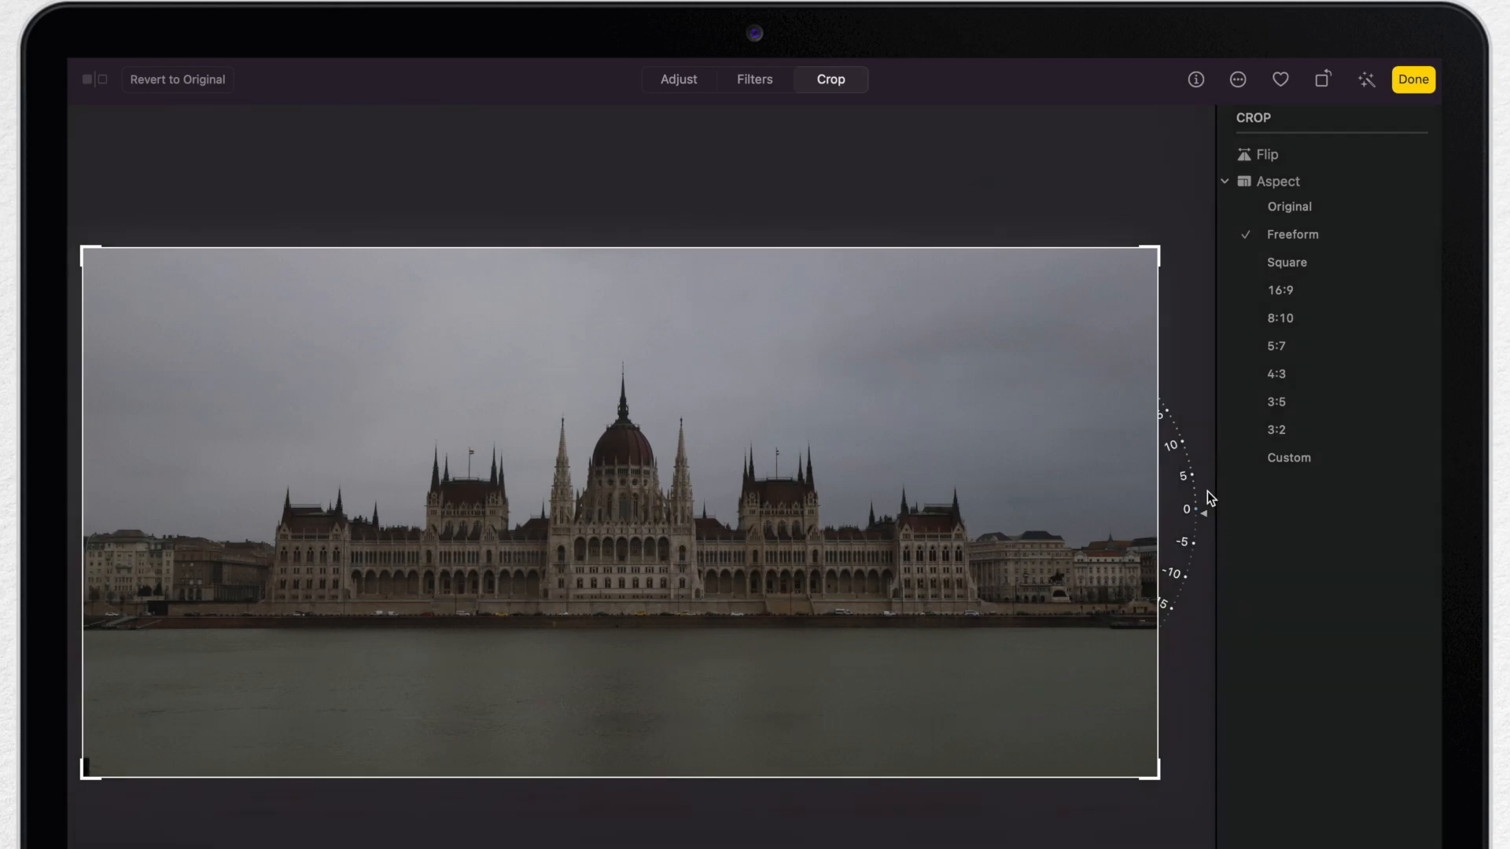
Try the Square, 16:9, 4:3 and Custom aspect ratios for the crop
click(1292, 262)
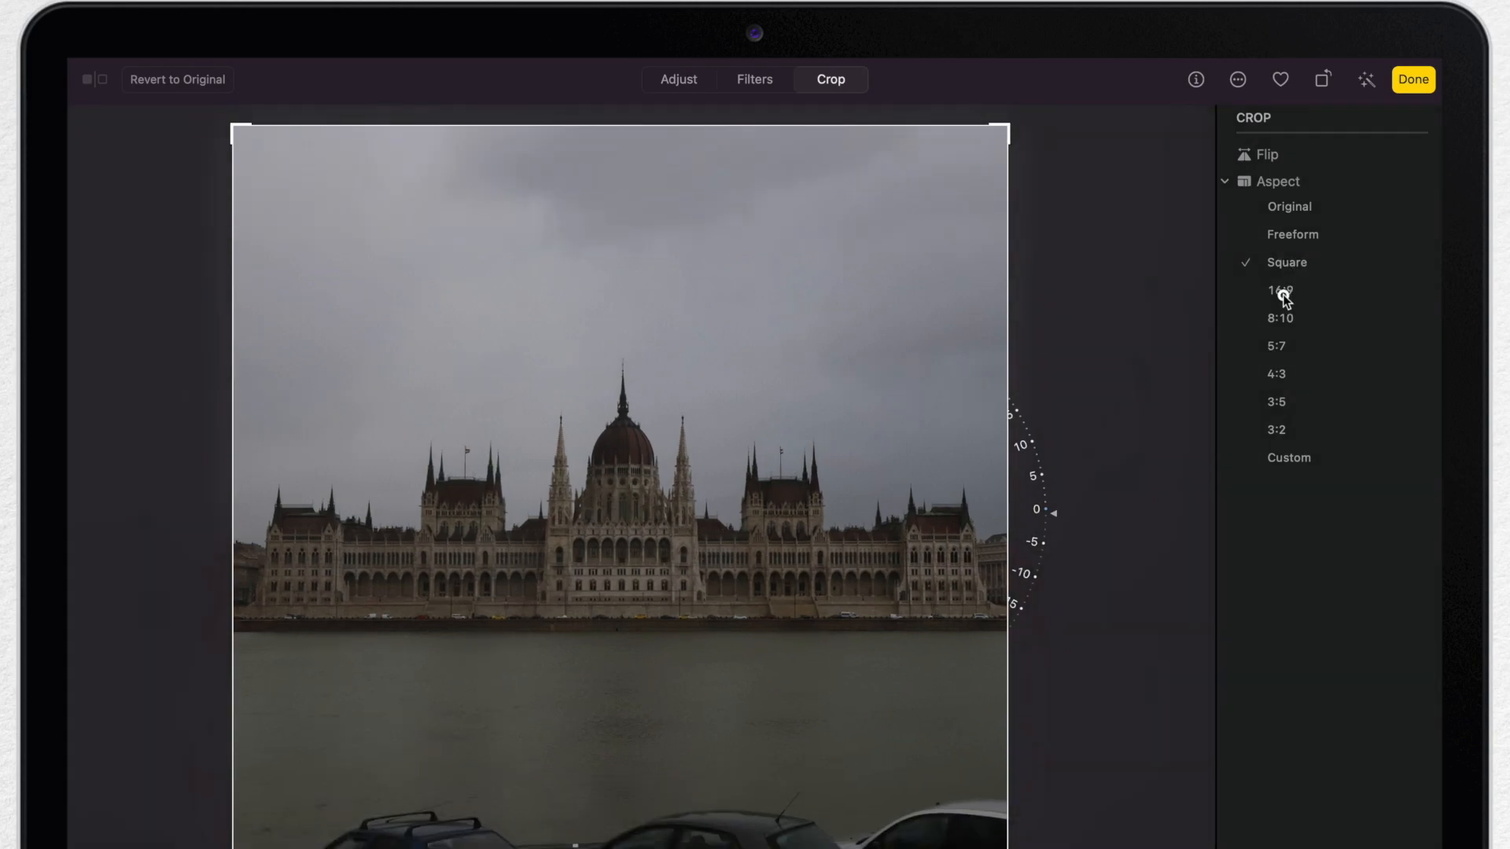
click(1282, 293)
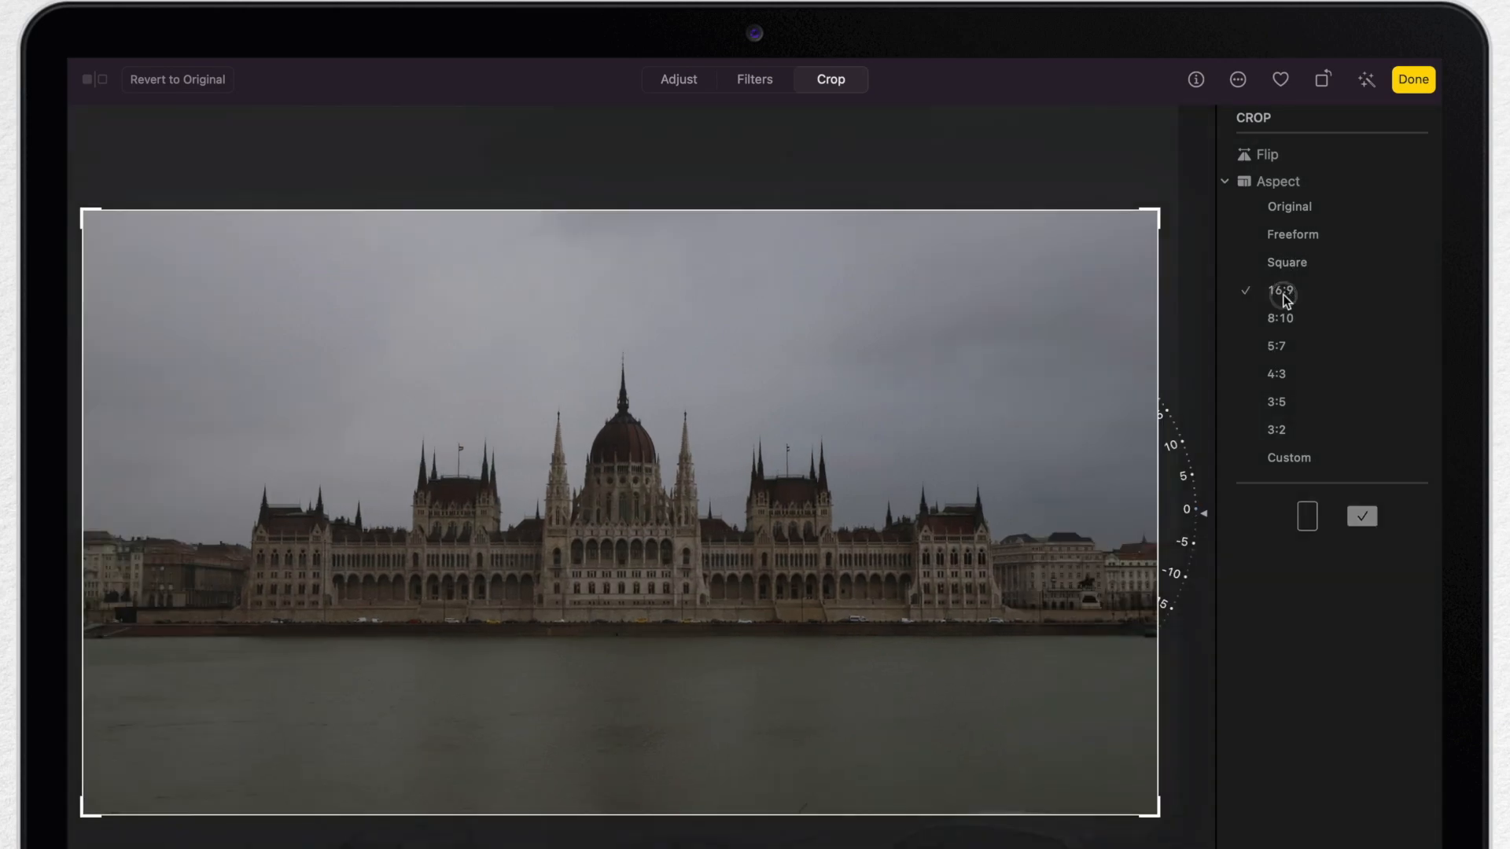
click(1279, 371)
click(1287, 459)
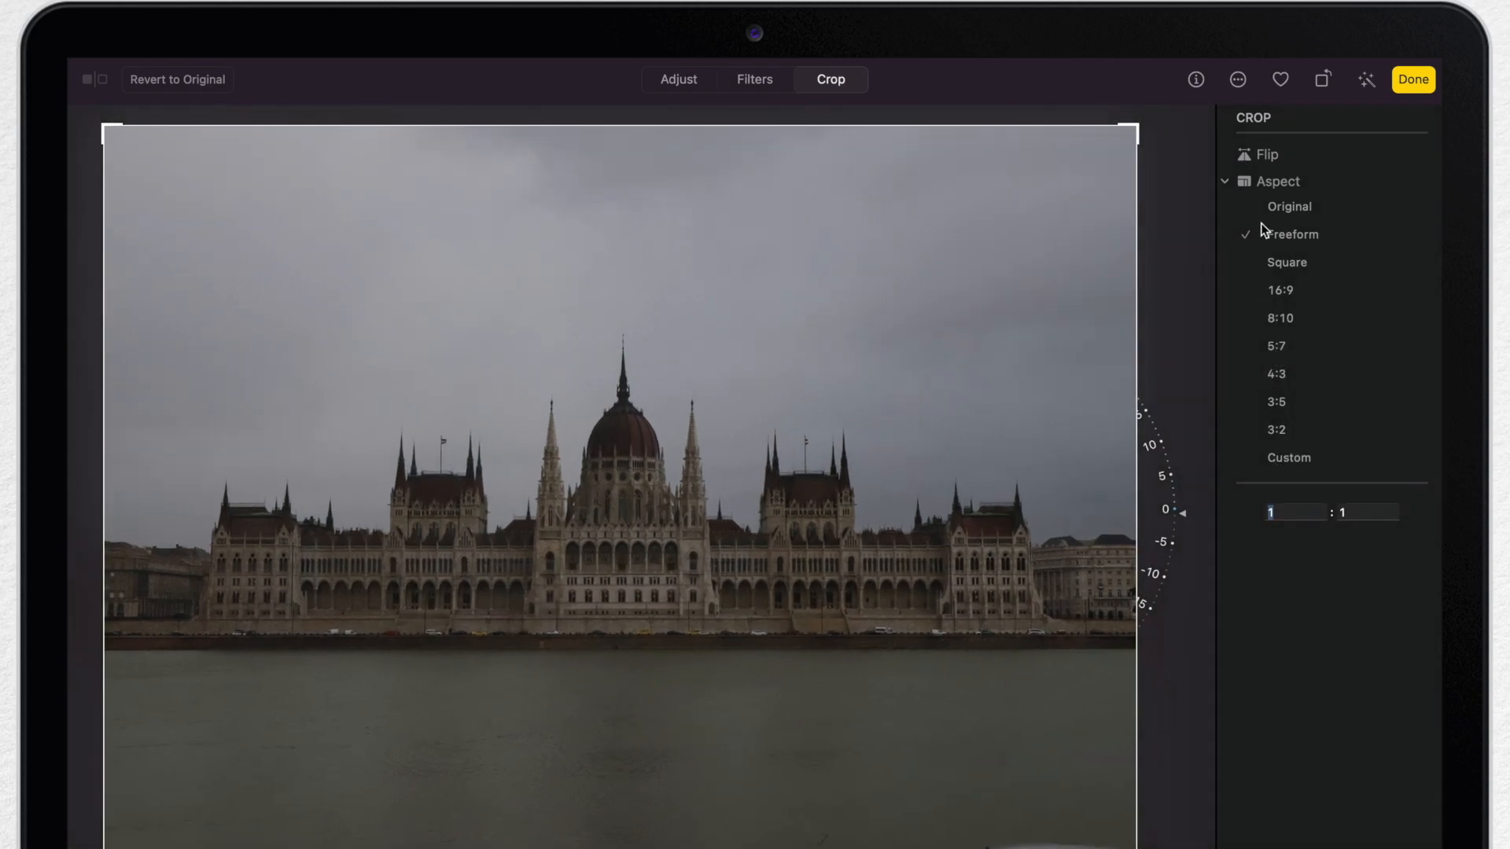
Crop the photo tighter at the Original aspect ratio in landscape orientation, centre the parliament building, and return to the adjustments
click(1282, 206)
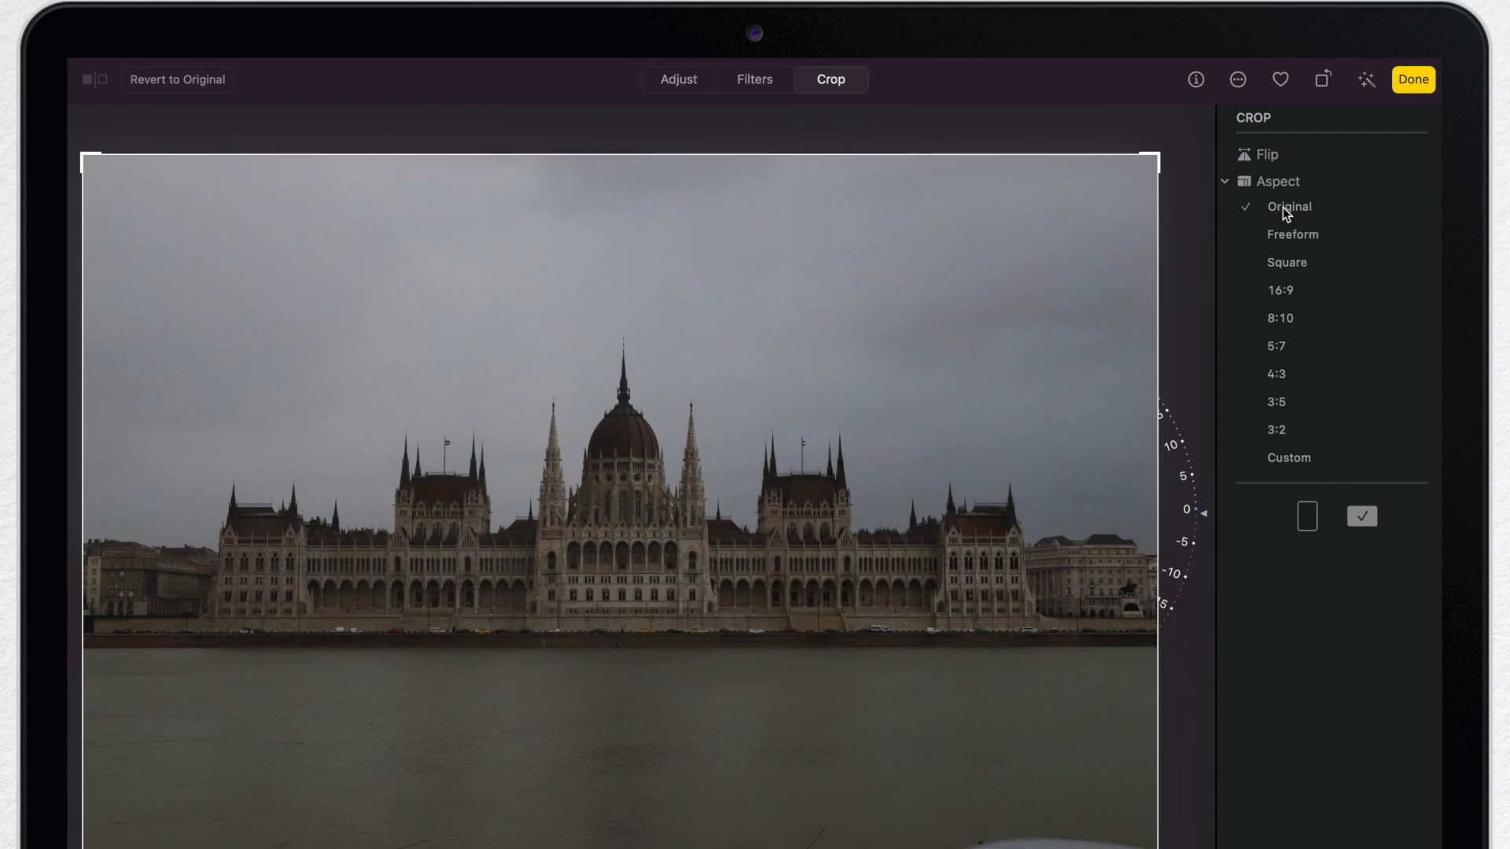
click(1307, 516)
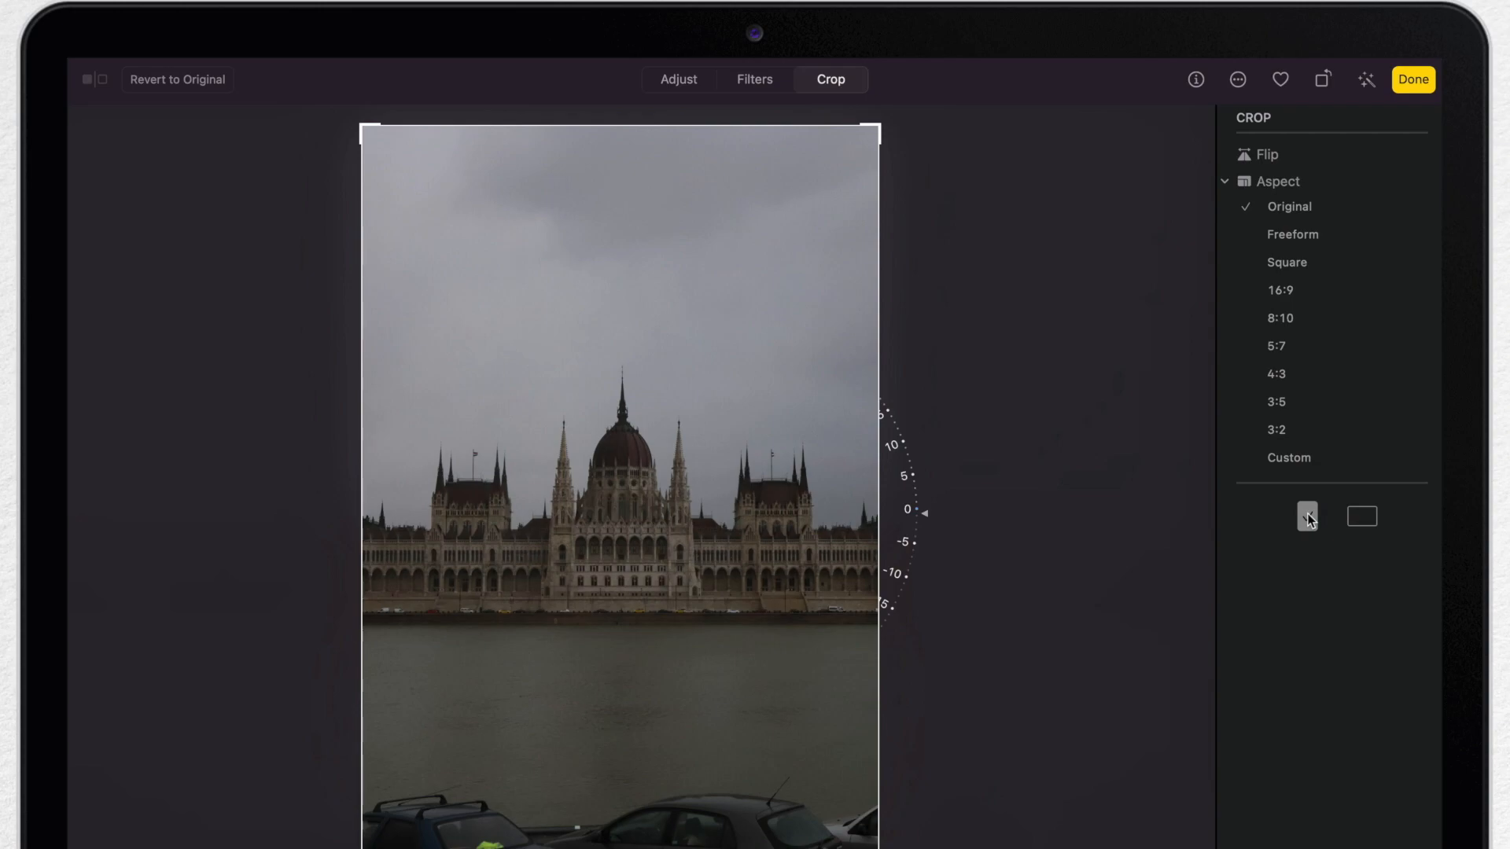
click(1362, 519)
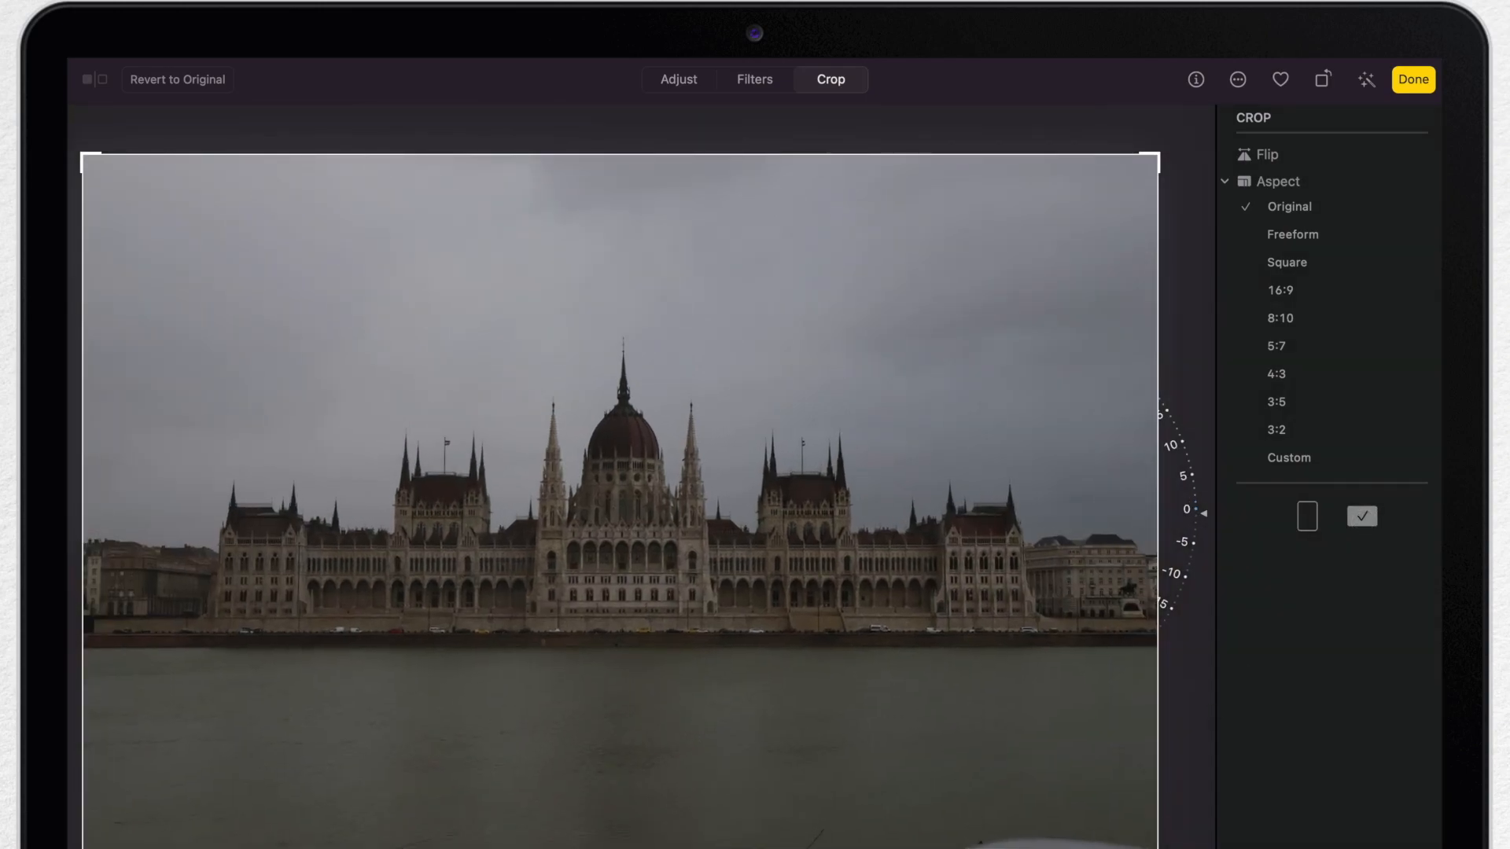
drag(1156, 848, 1076, 759)
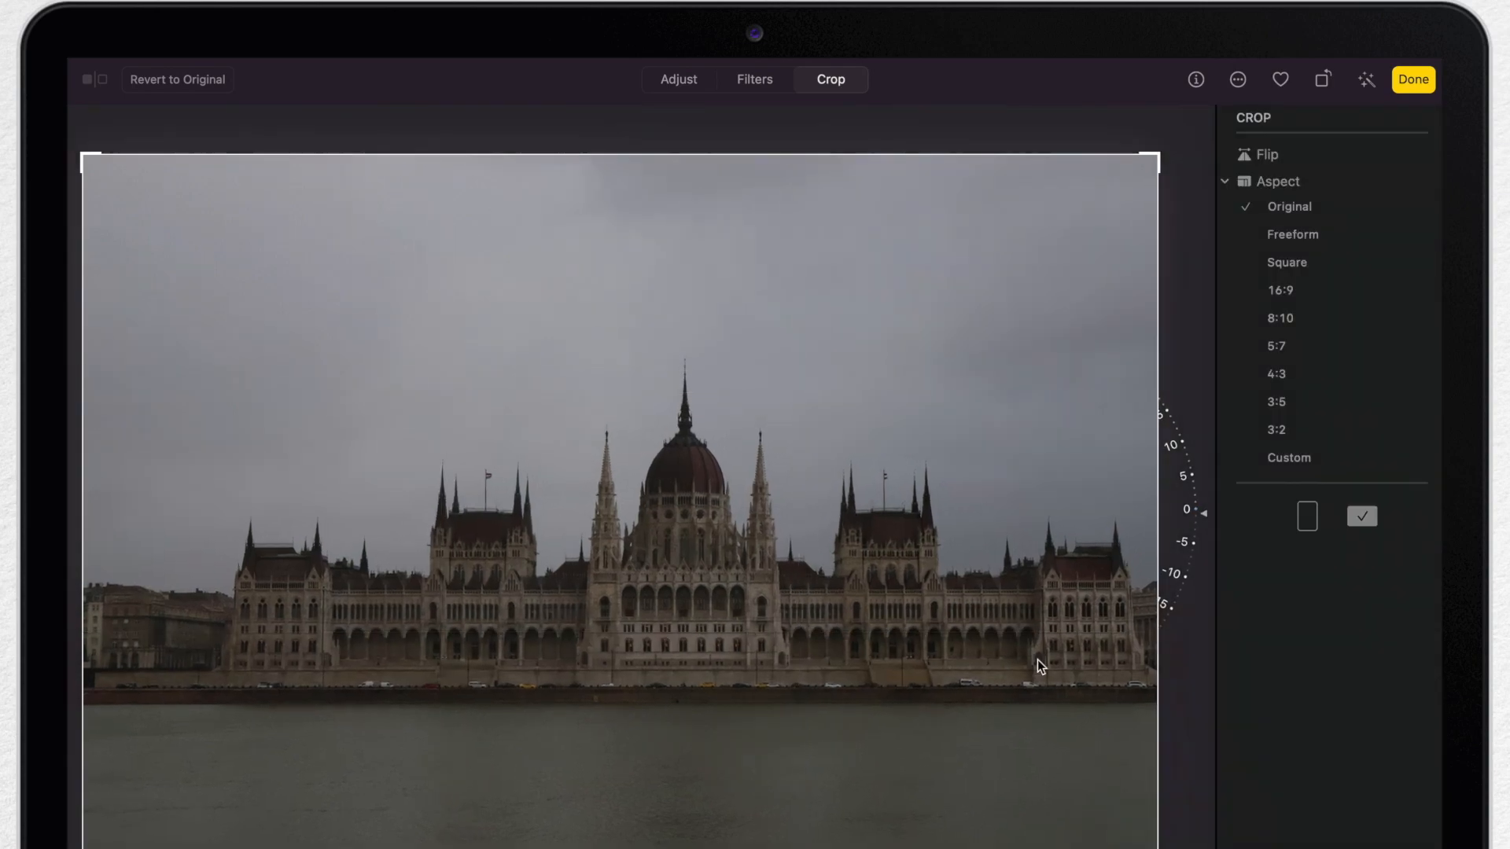
drag(1039, 667, 956, 627)
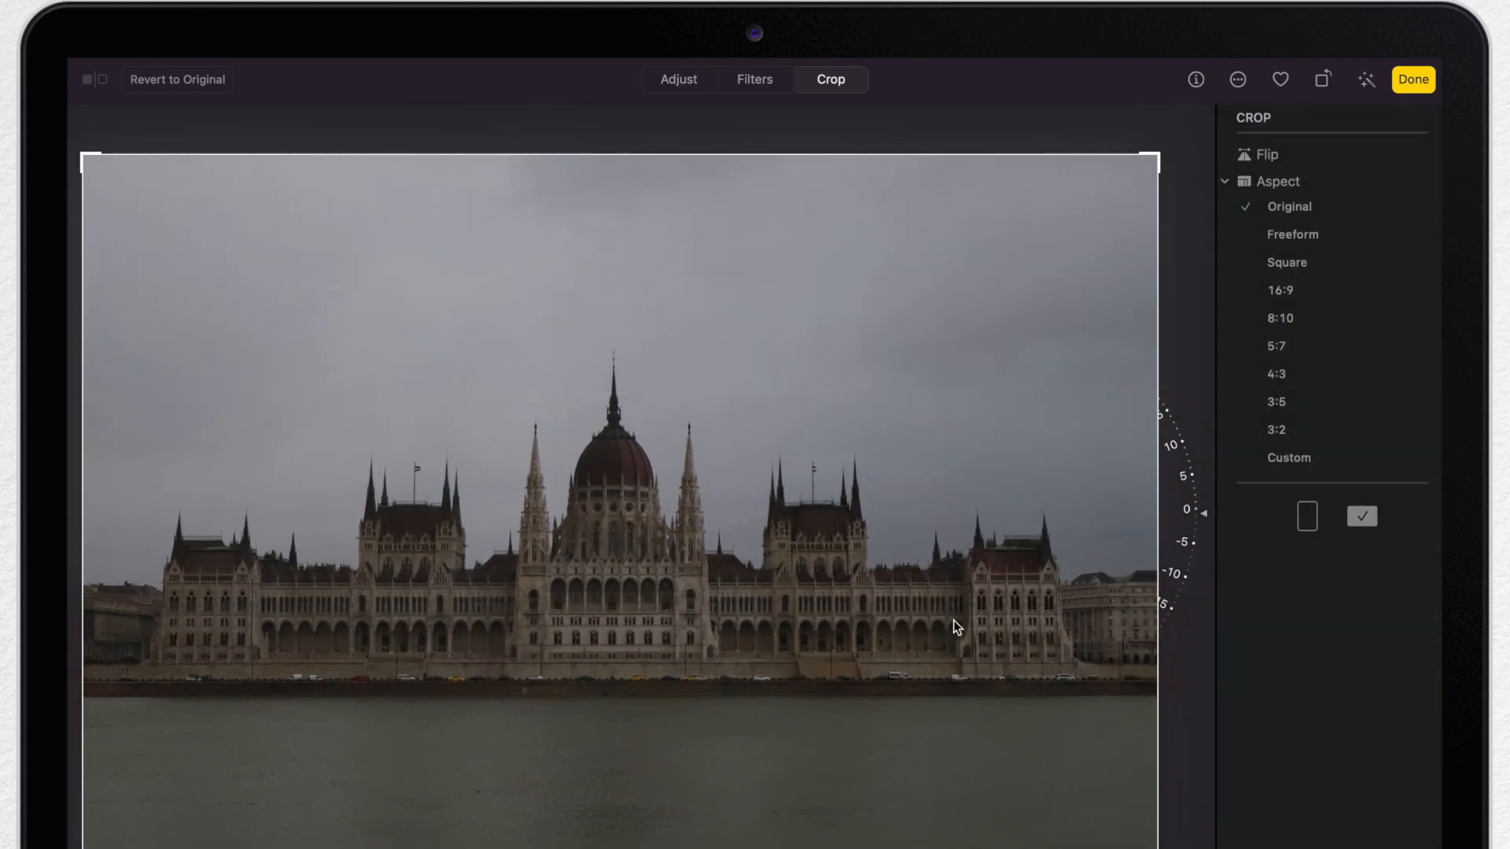
click(672, 81)
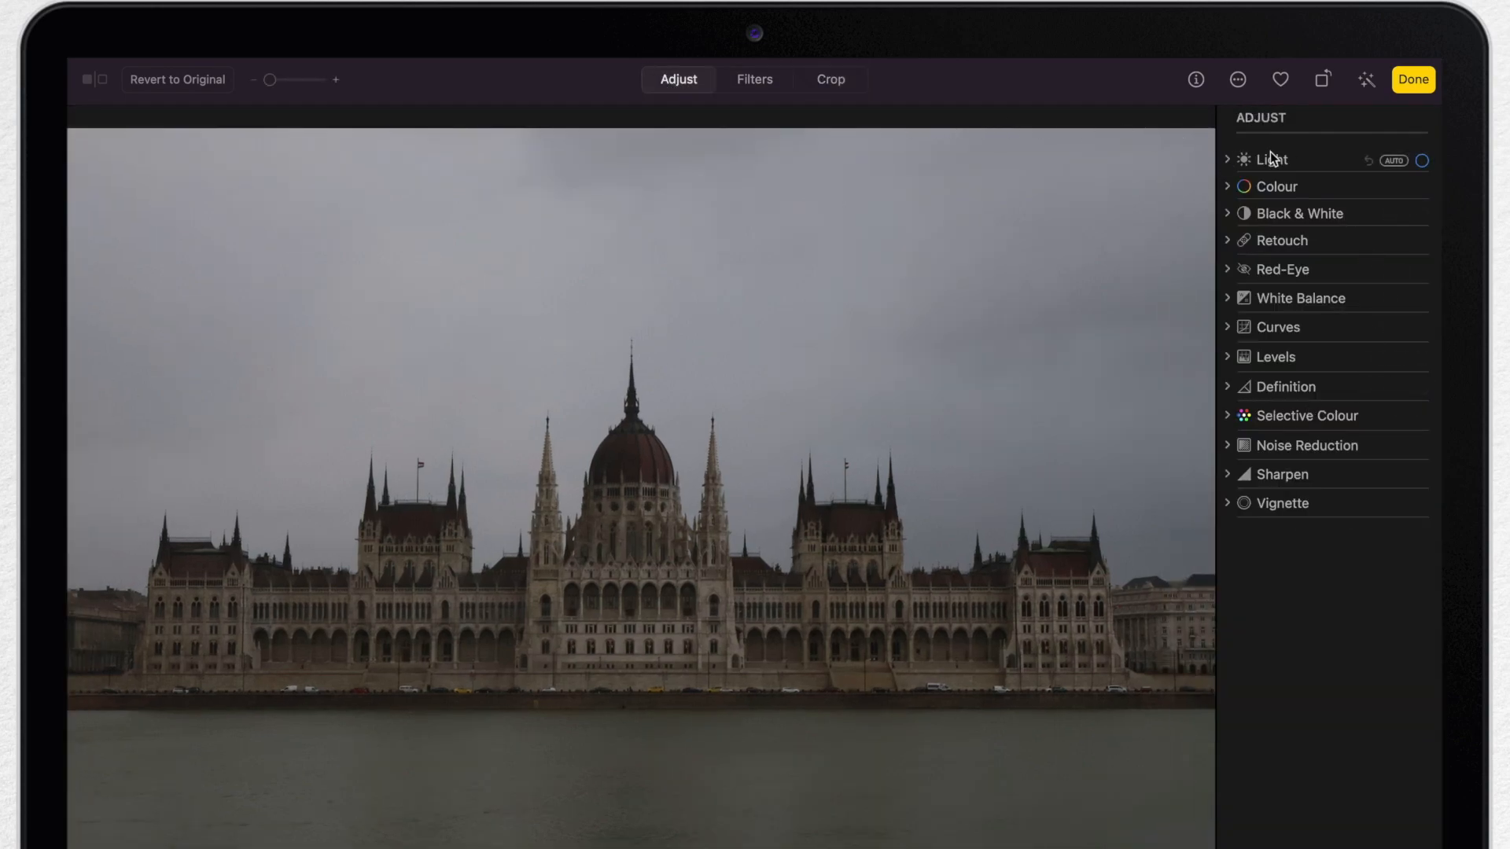
Try the automatic Light adjustment, compare the photo with and without it, and reset it
click(1398, 163)
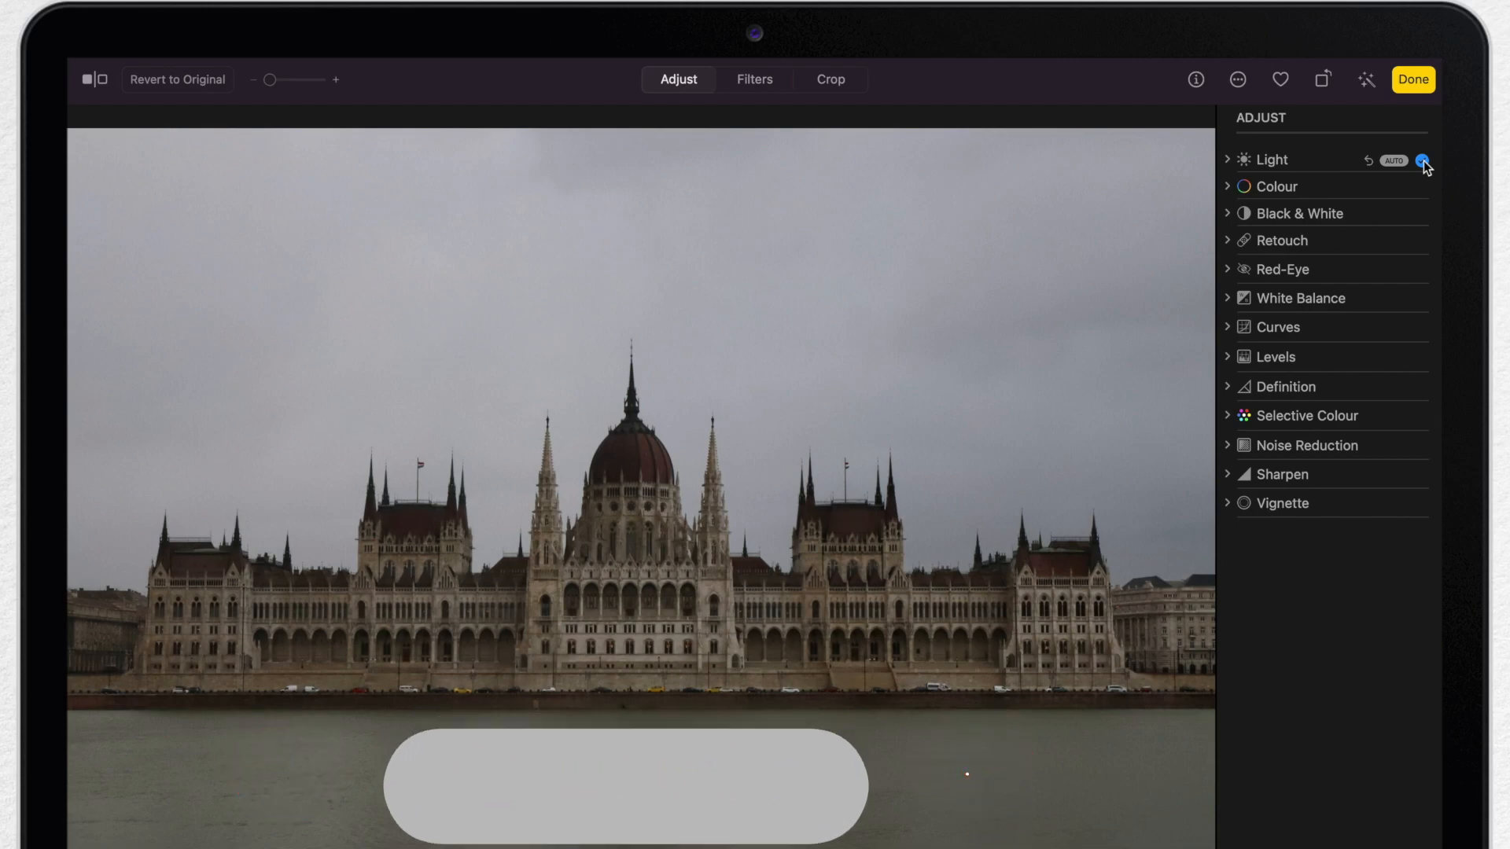
click(1423, 161)
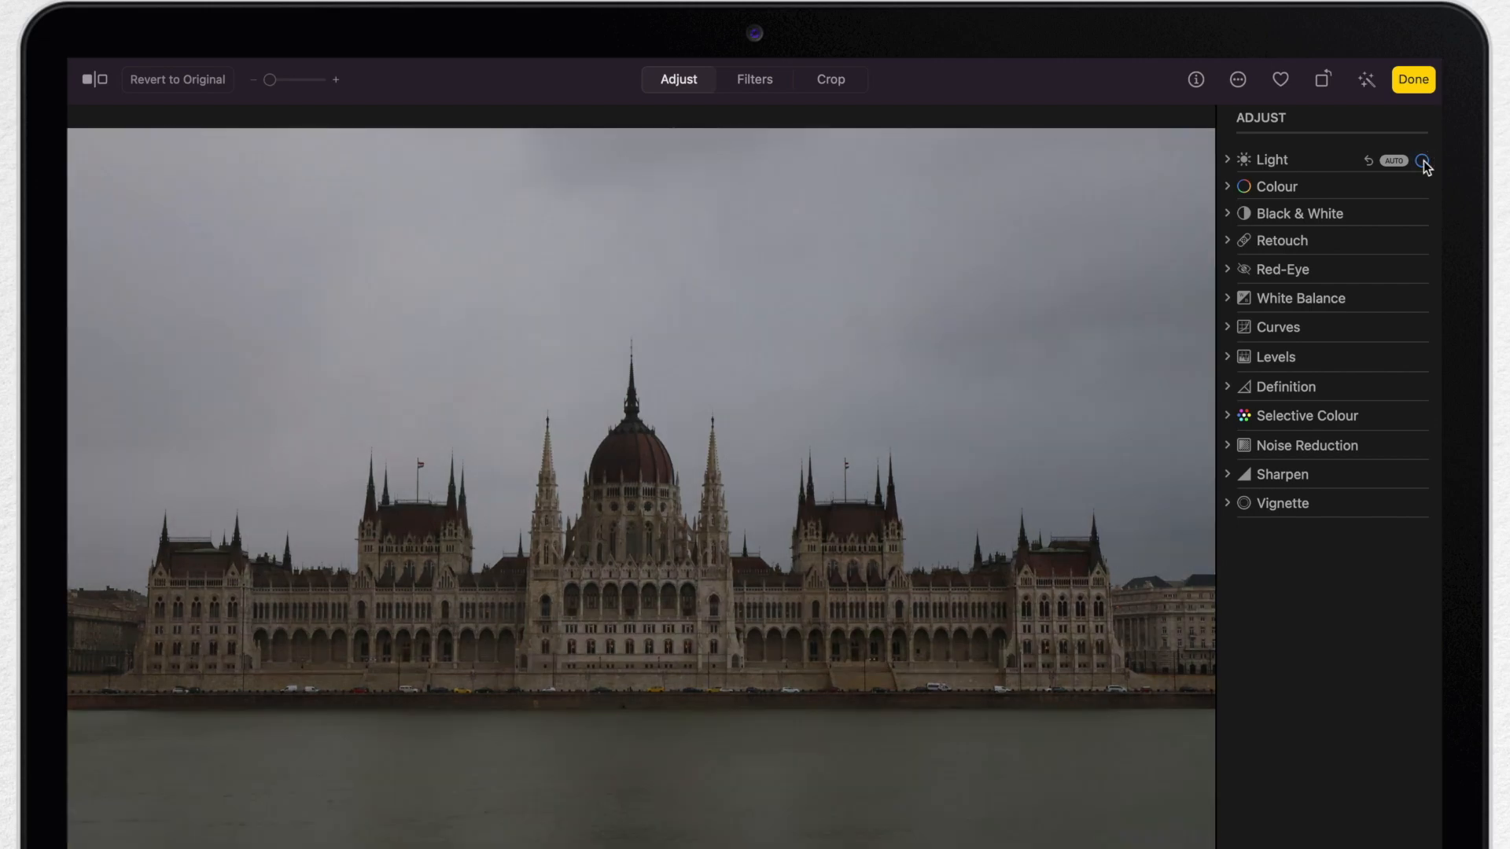
click(1423, 161)
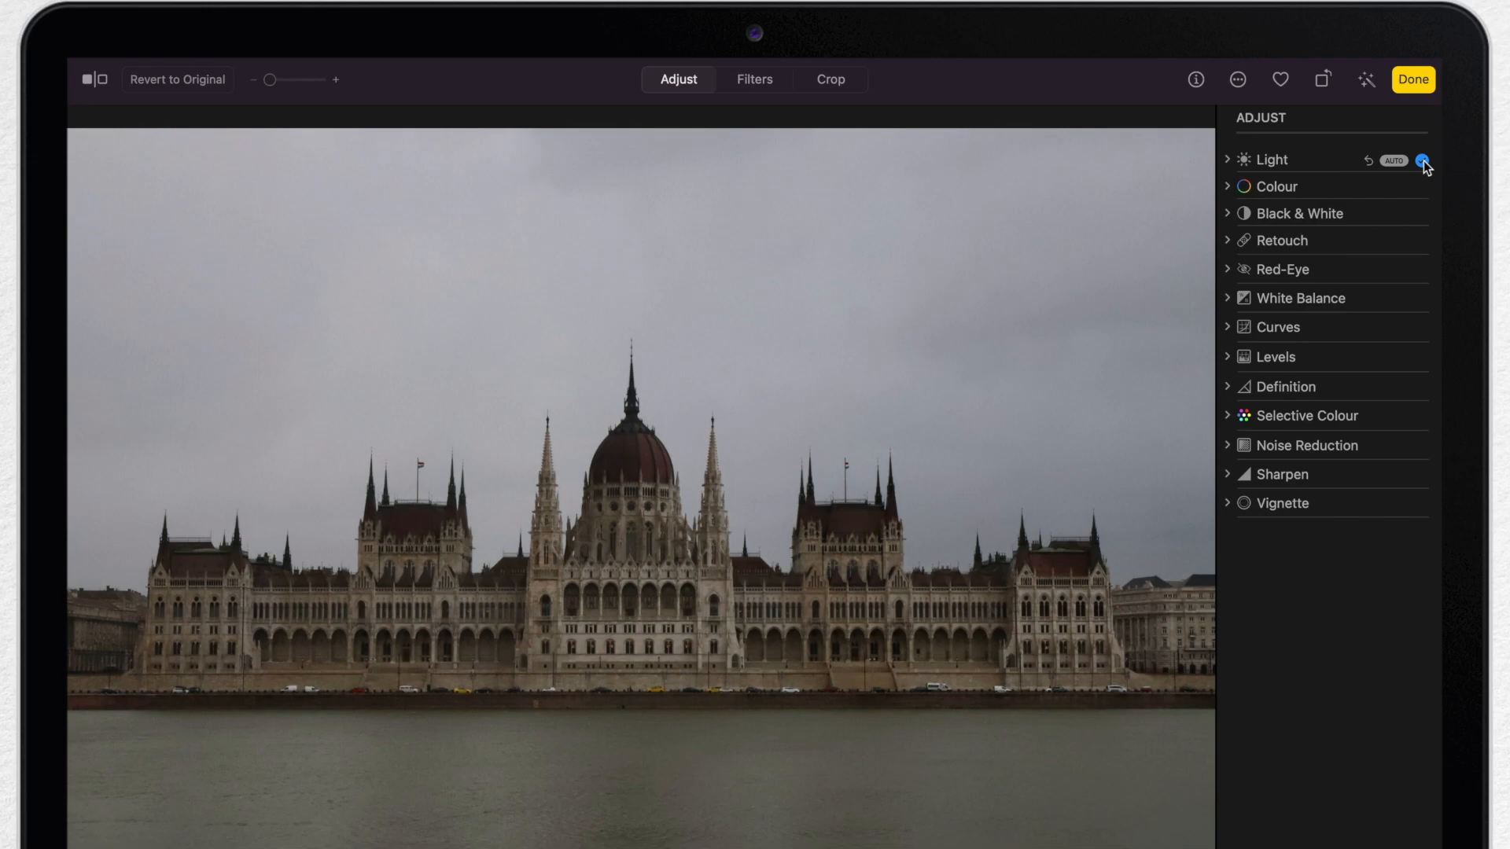
click(1367, 162)
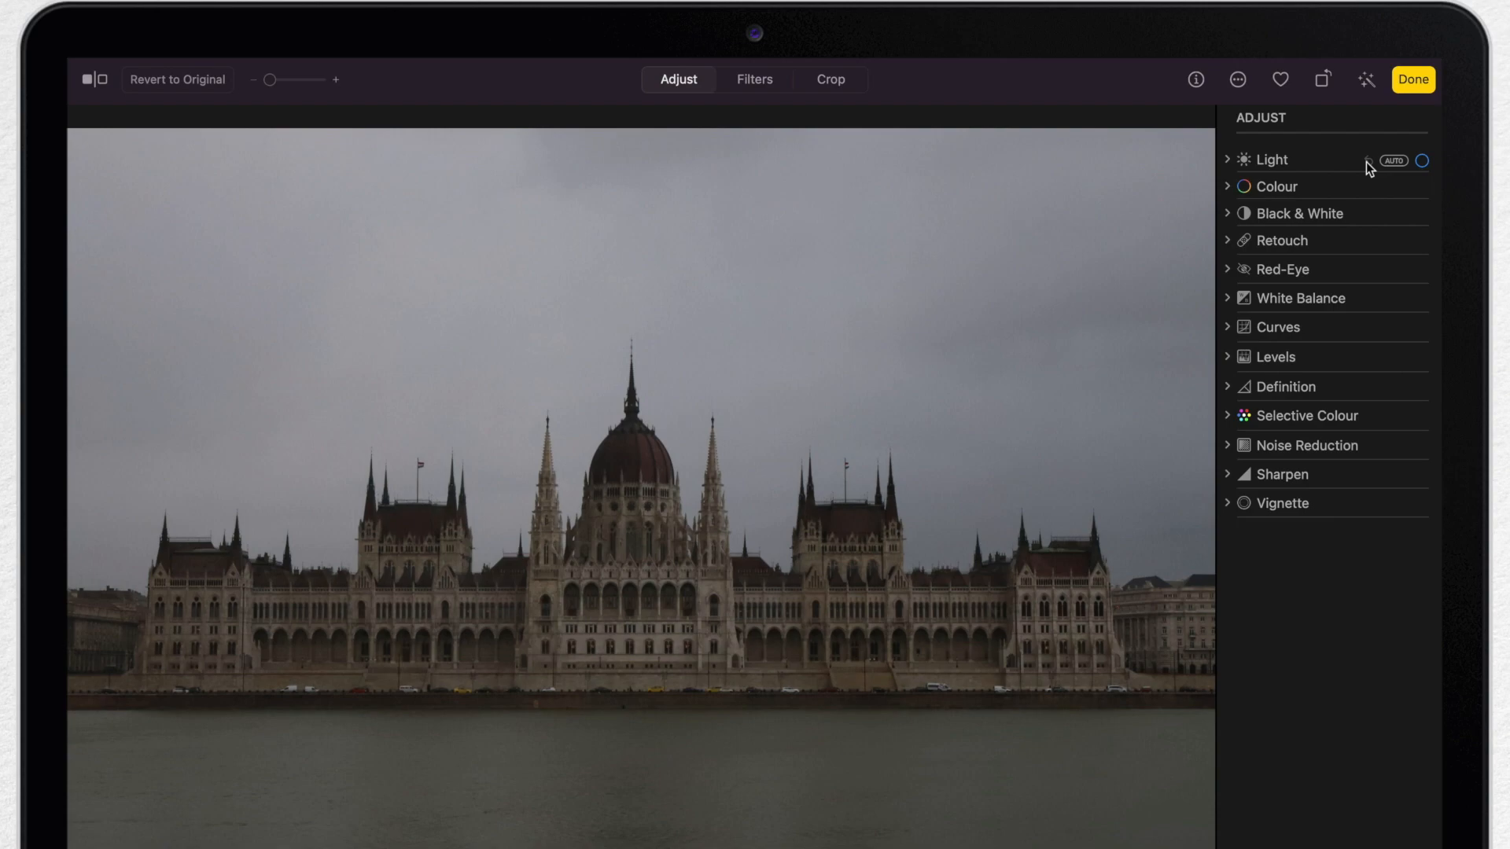
Auto-enhance the photo, and turn off its Colour and Light adjustments
click(1366, 81)
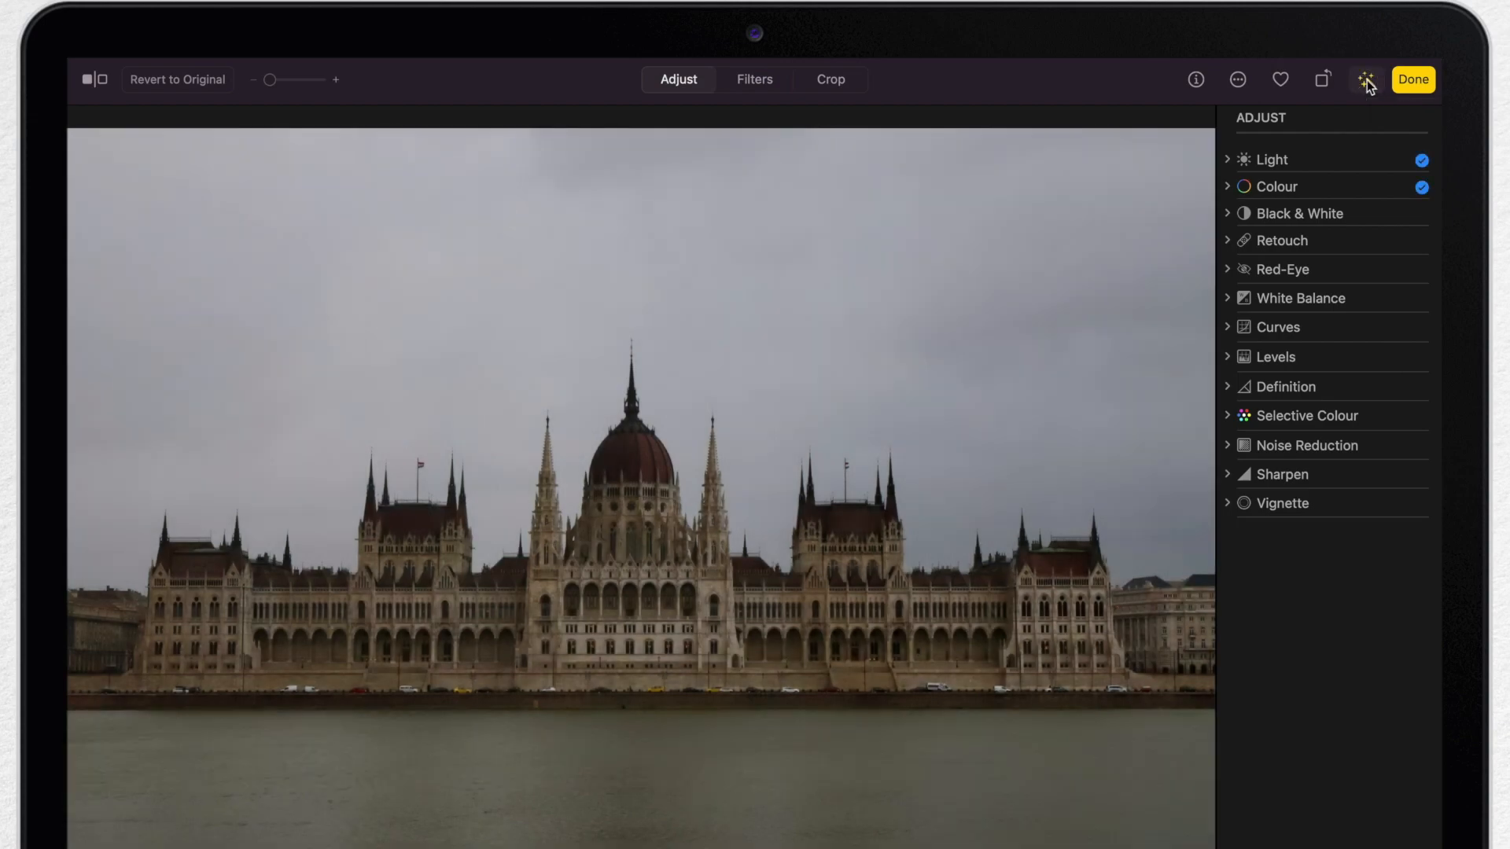
mouse_move(1430, 193)
click(1420, 188)
click(1422, 161)
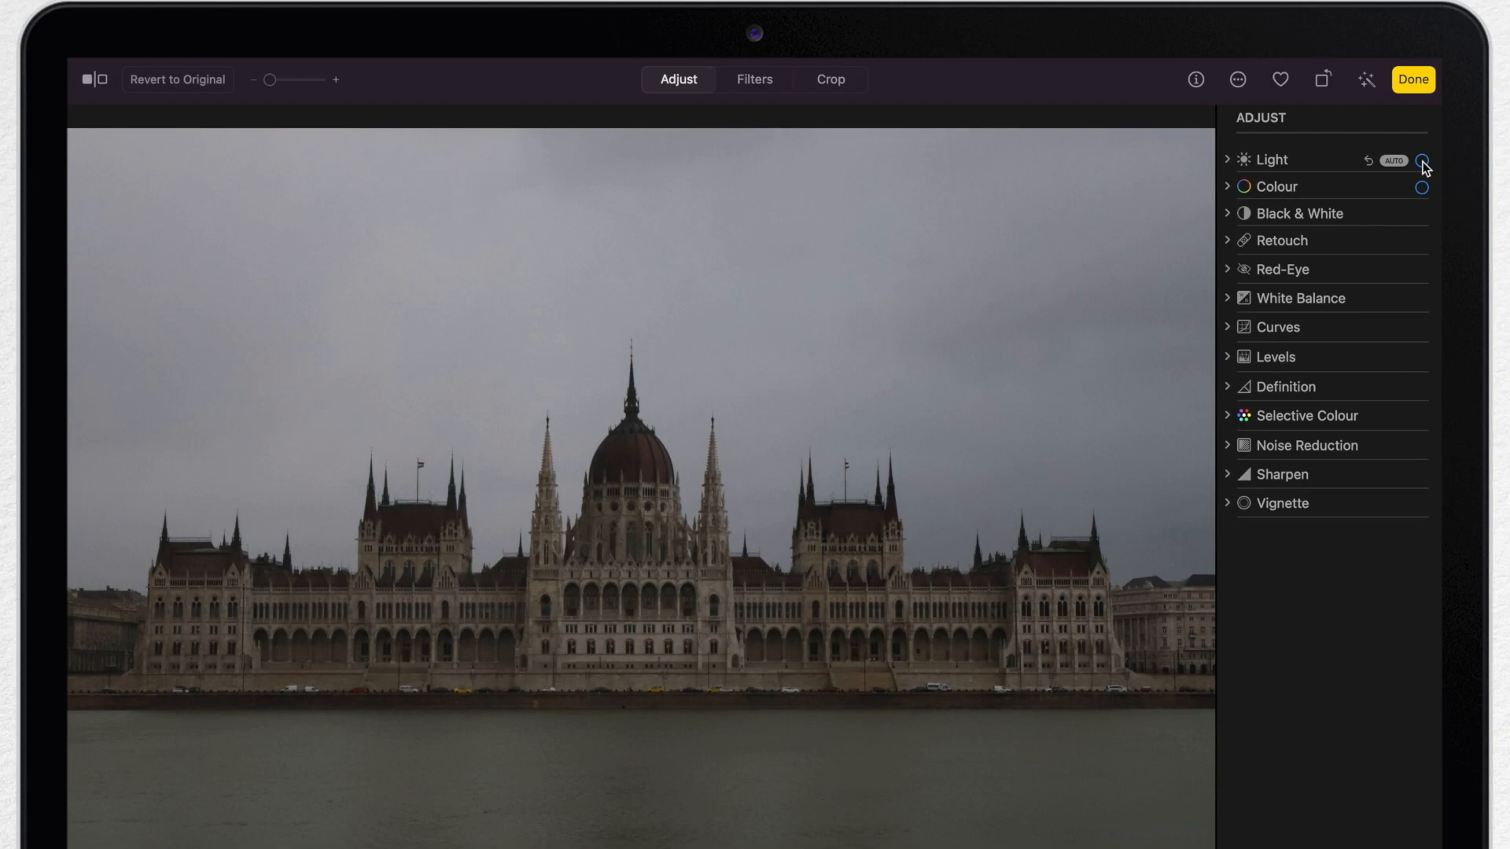
Darken the photo with the overall Light slider, and set the slider back to its midpoint
click(1228, 160)
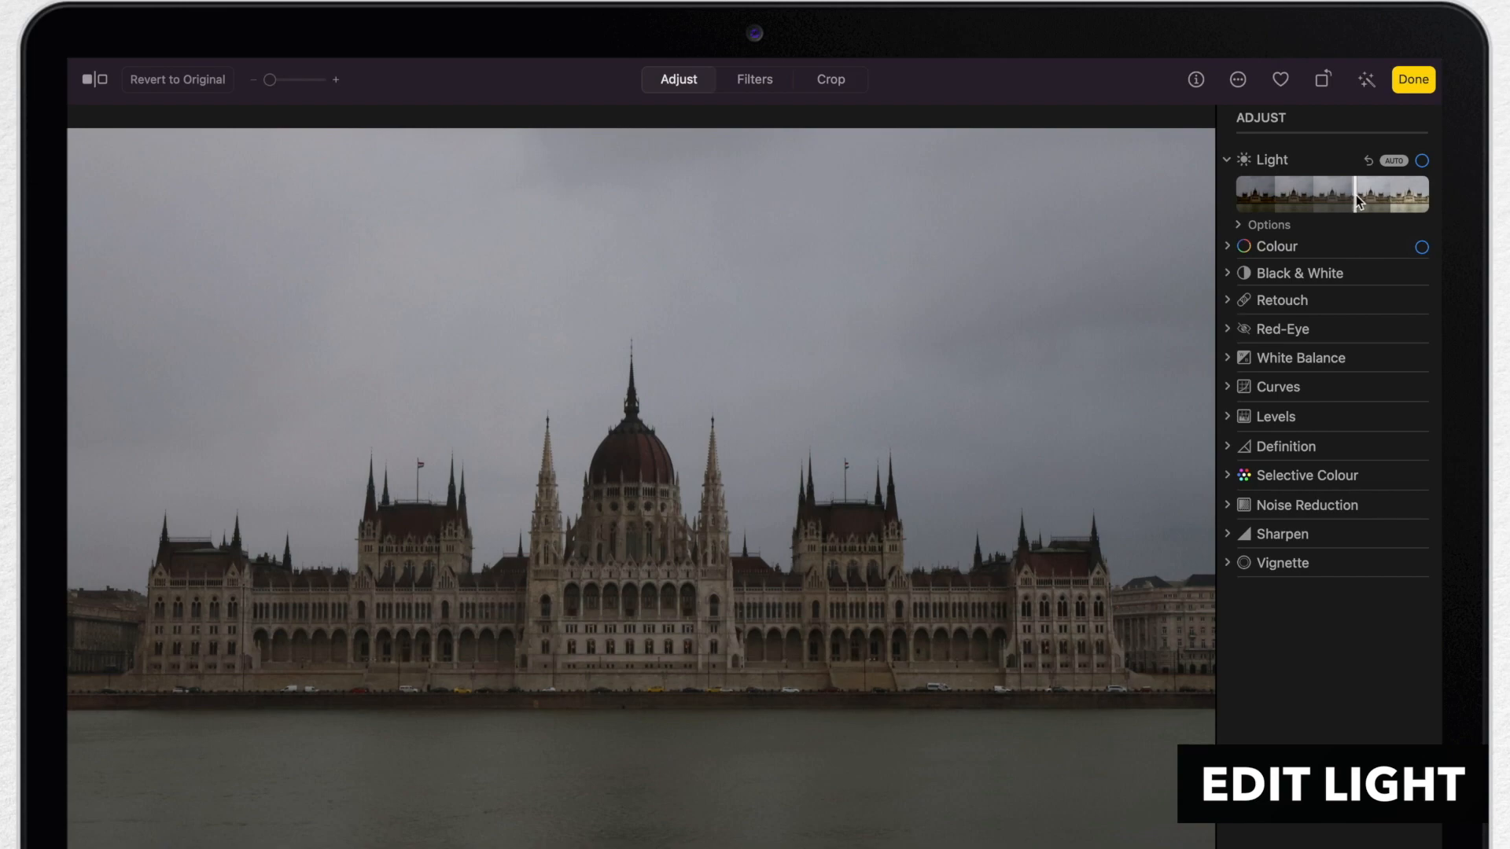
drag(1355, 198, 1263, 198)
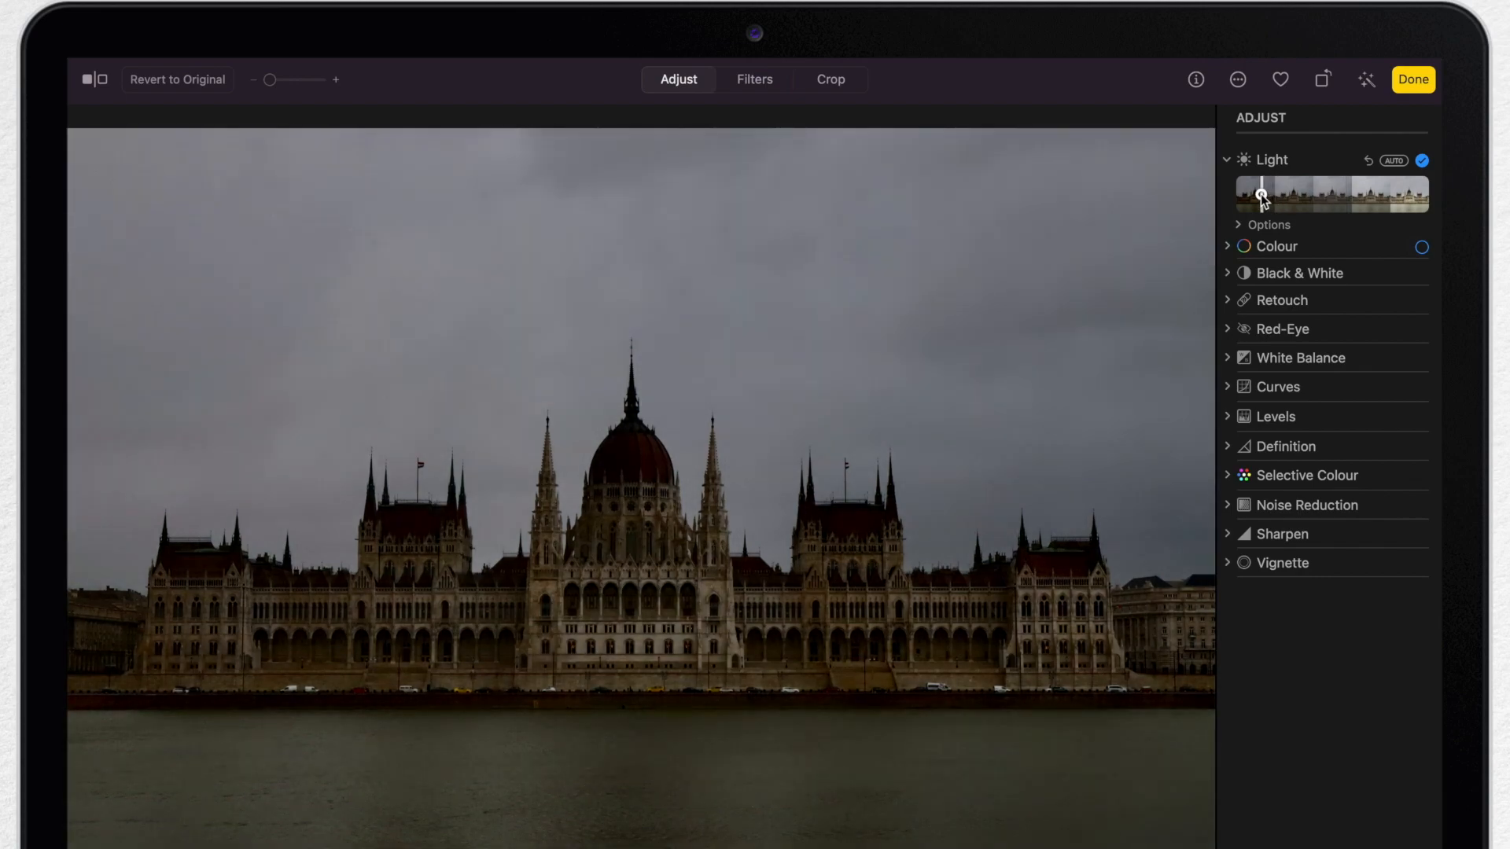
click(1344, 200)
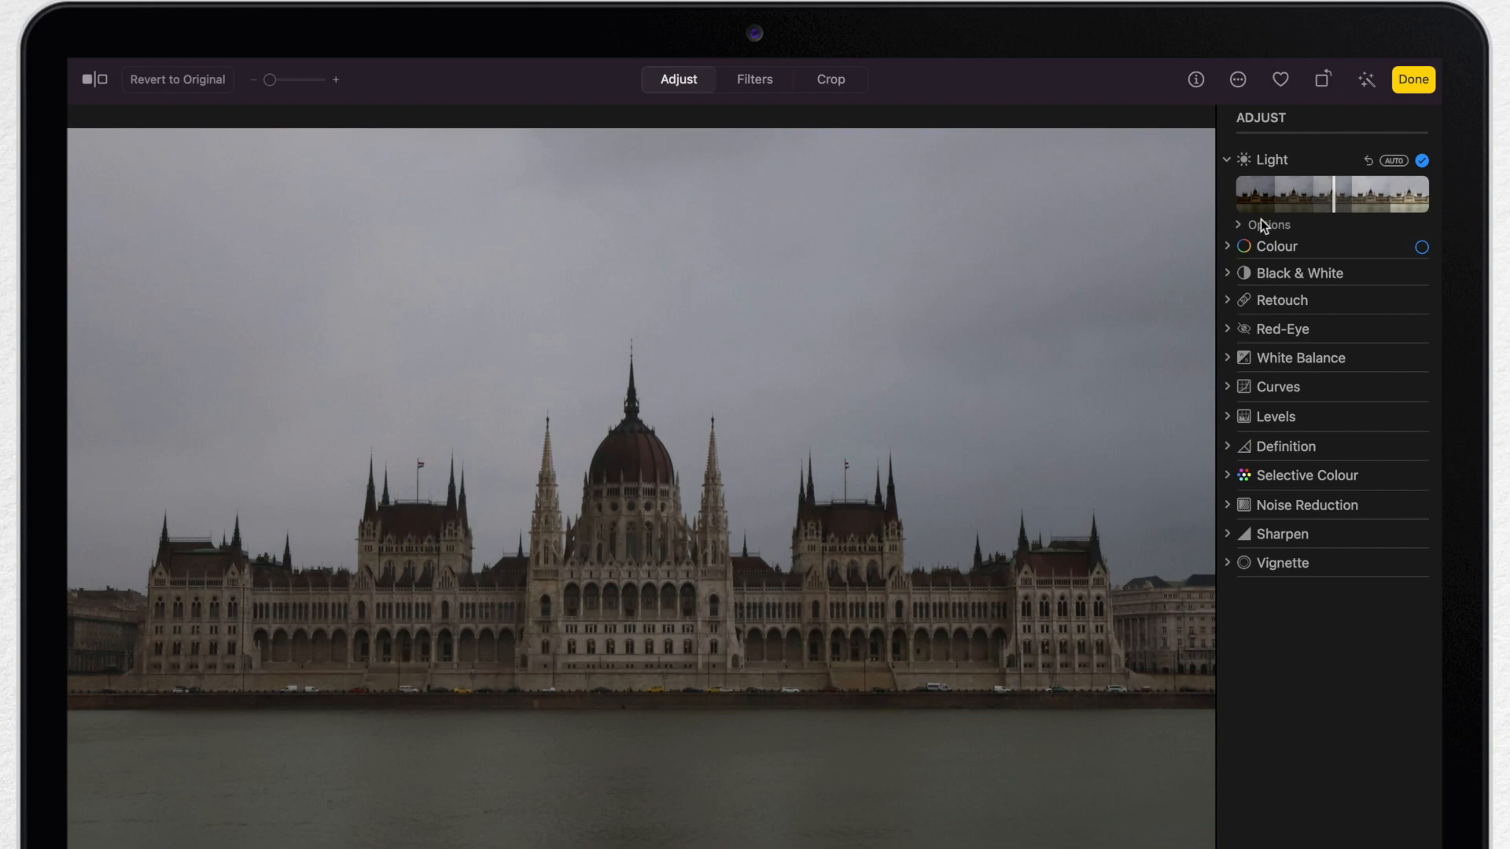
Set Brilliance to 0.23, Exposure 0.40, Highlights -0.92, Shadows 0.45, Brightness 0.38, Contrast 0.33 and Black Point 0.18 in the Light options
click(1239, 225)
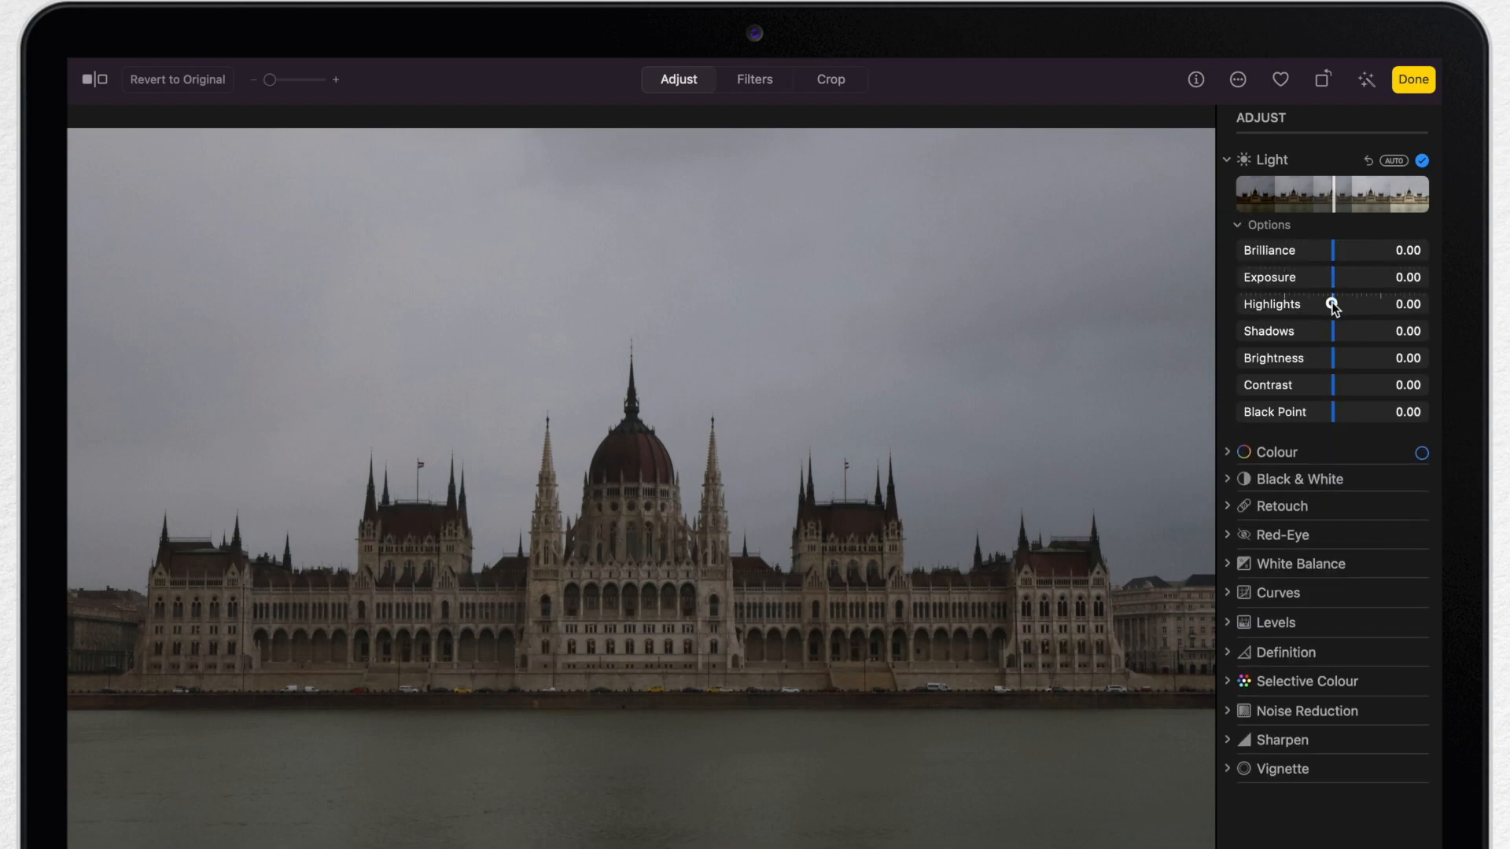
drag(1332, 304, 1356, 385)
drag(1337, 254, 1370, 283)
drag(1355, 385, 1350, 422)
drag(1276, 305, 1246, 307)
drag(1383, 359, 1371, 363)
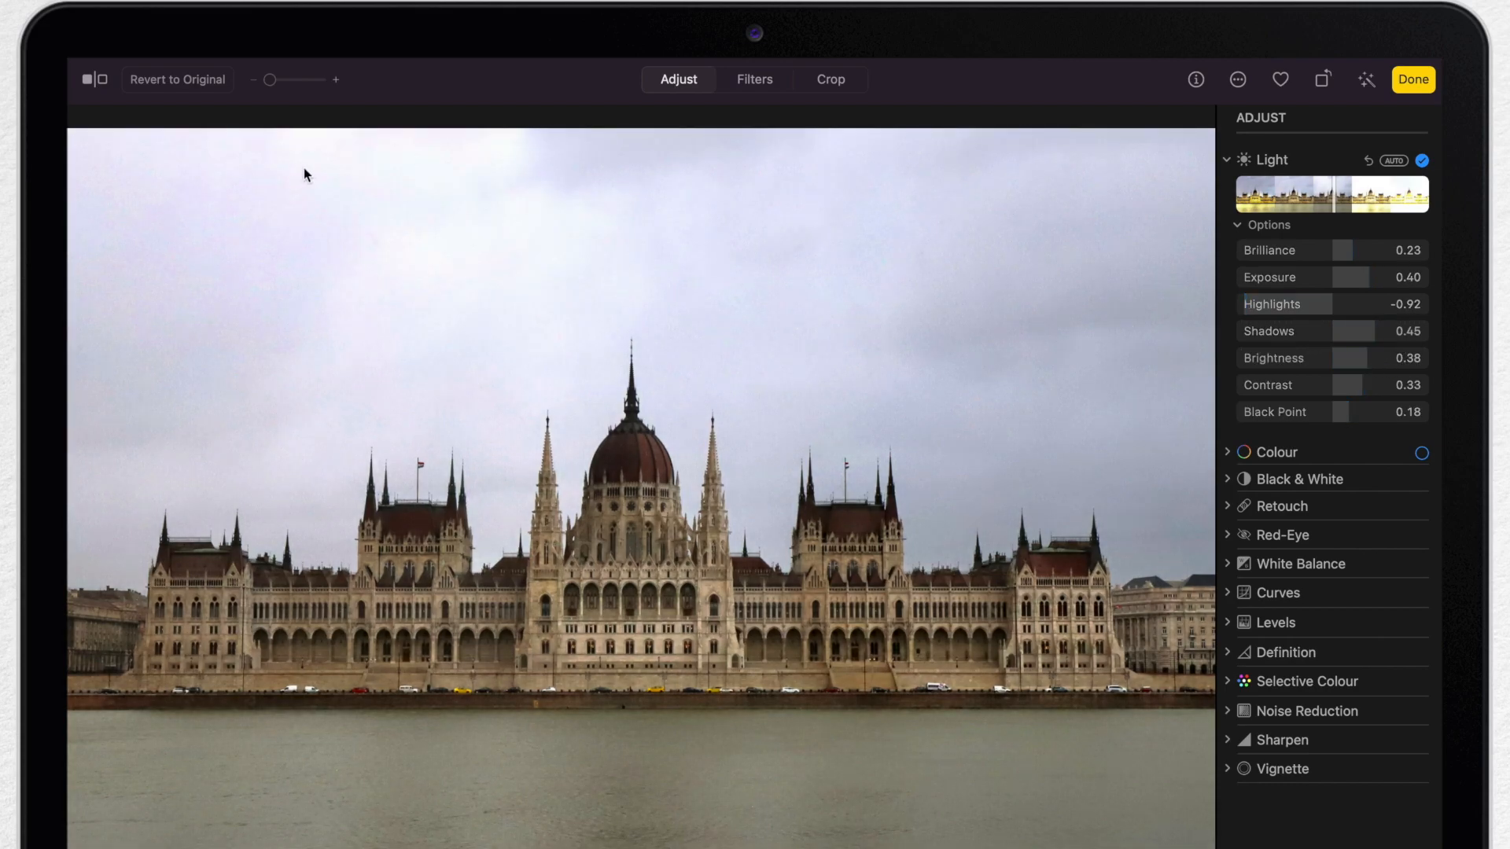
Compare the edited photo with its unadjusted original
click(90, 81)
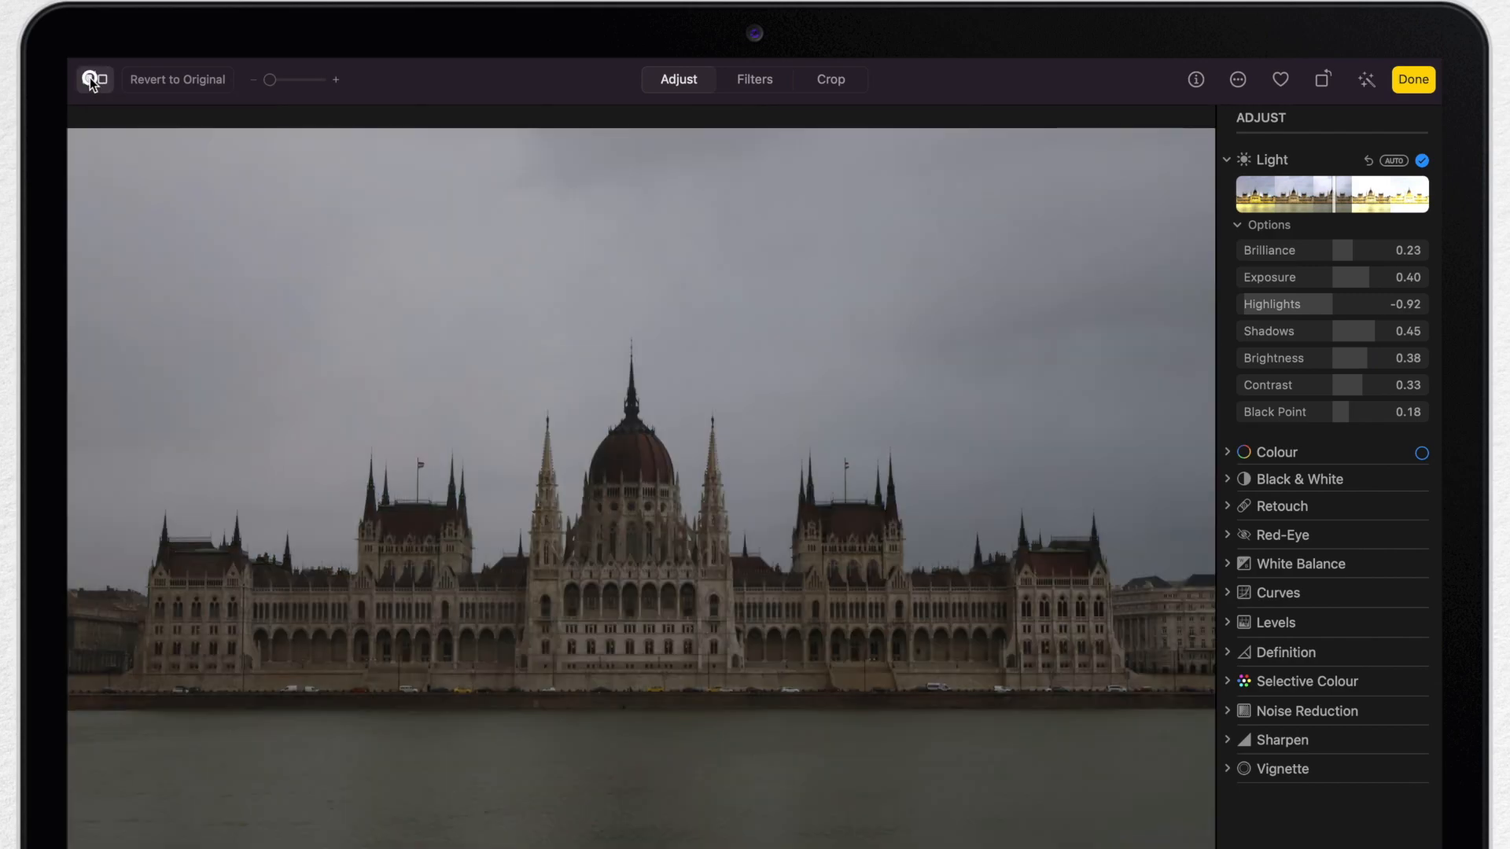
drag(92, 84, 93, 85)
click(92, 84)
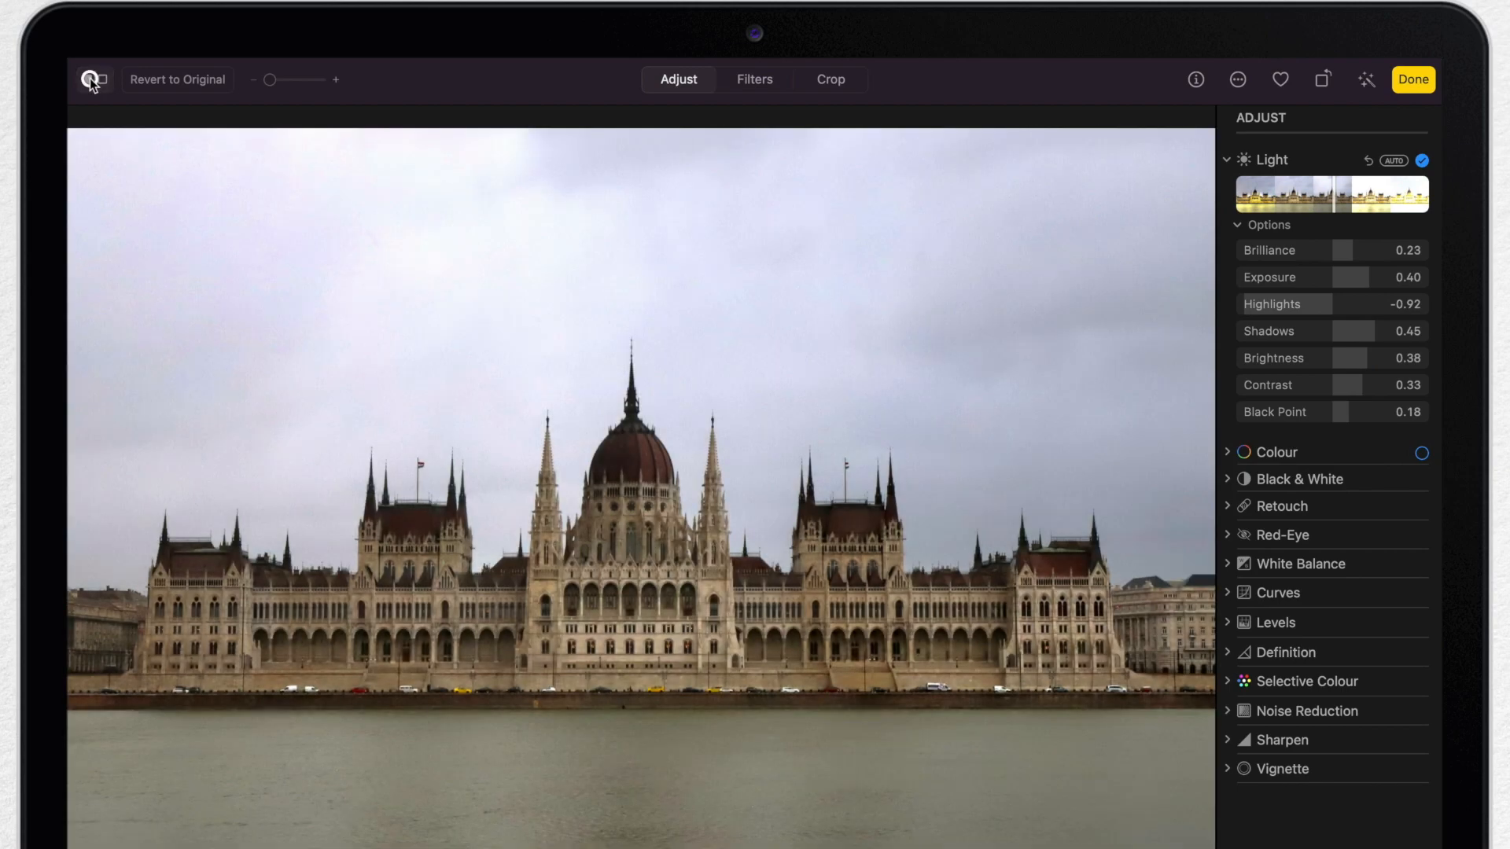
Revert the parliament photo to its original, and undo that reversion
click(187, 77)
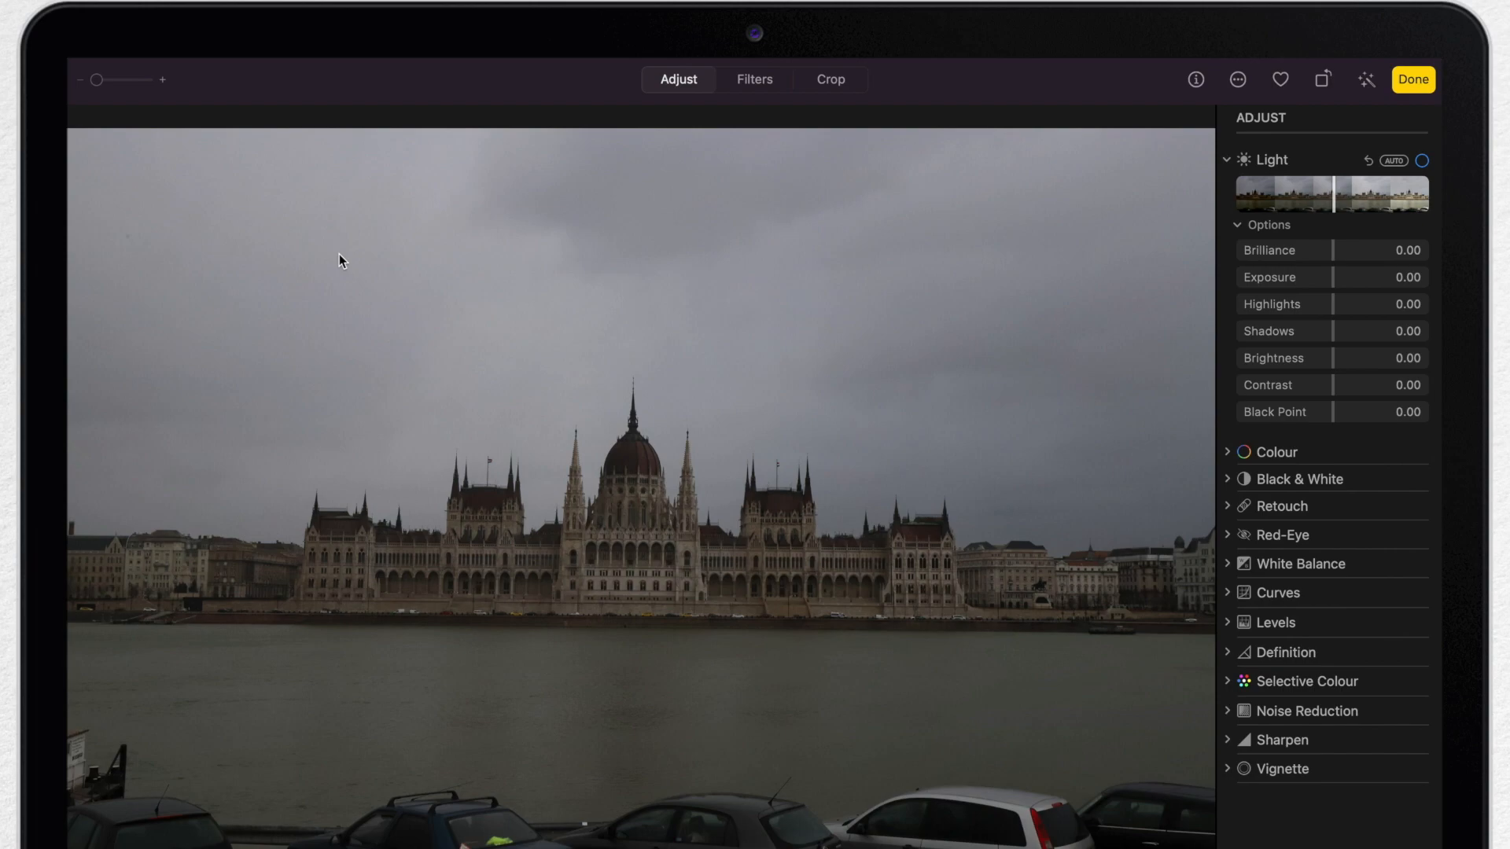
key(super+z)
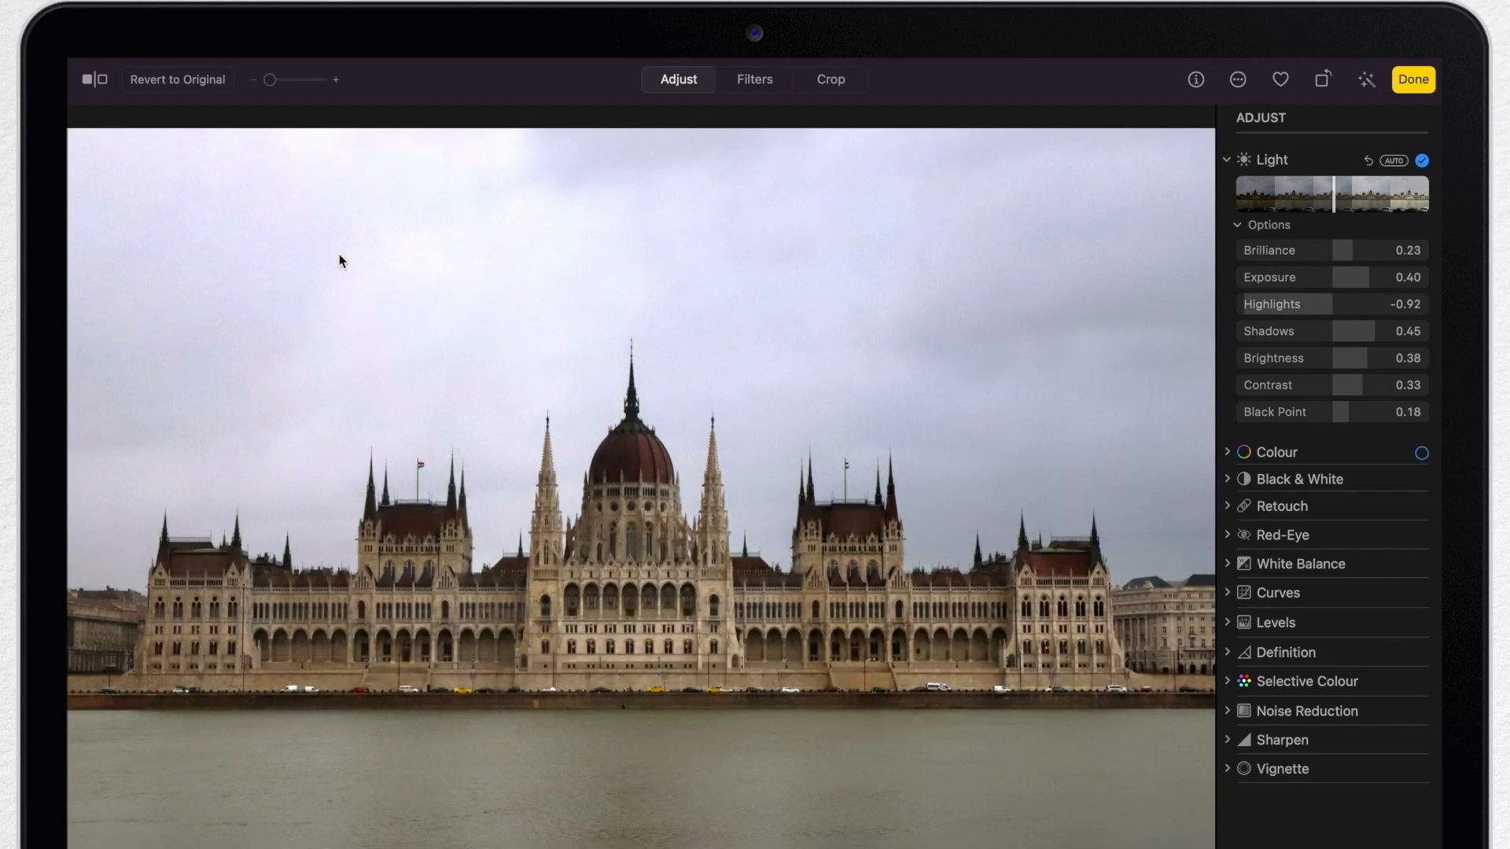
Save the parliament photo's edits, and reopen the same photo from the imports for editing
click(1413, 79)
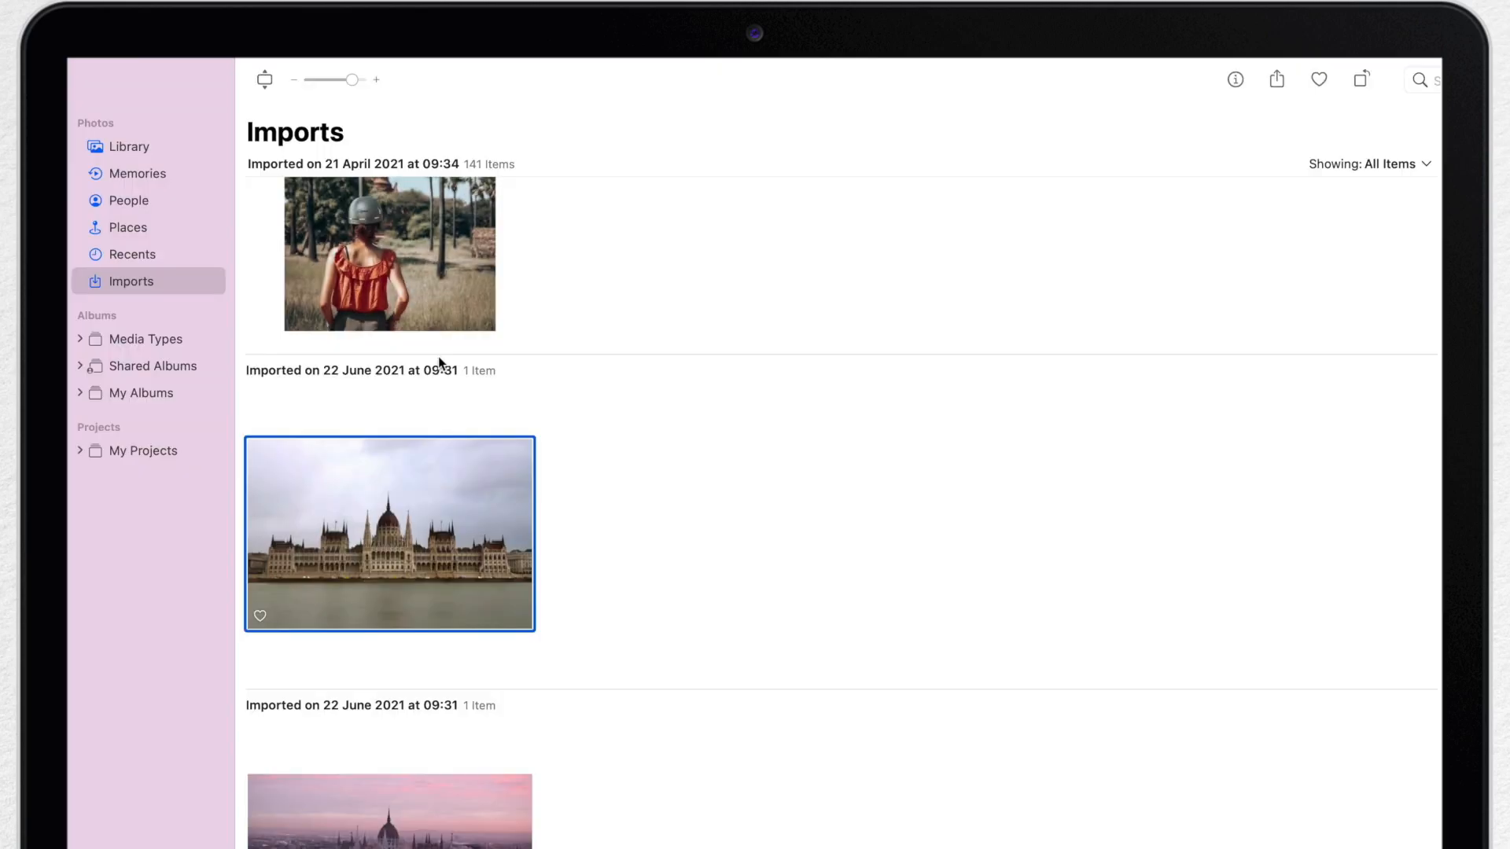
double_click(359, 553)
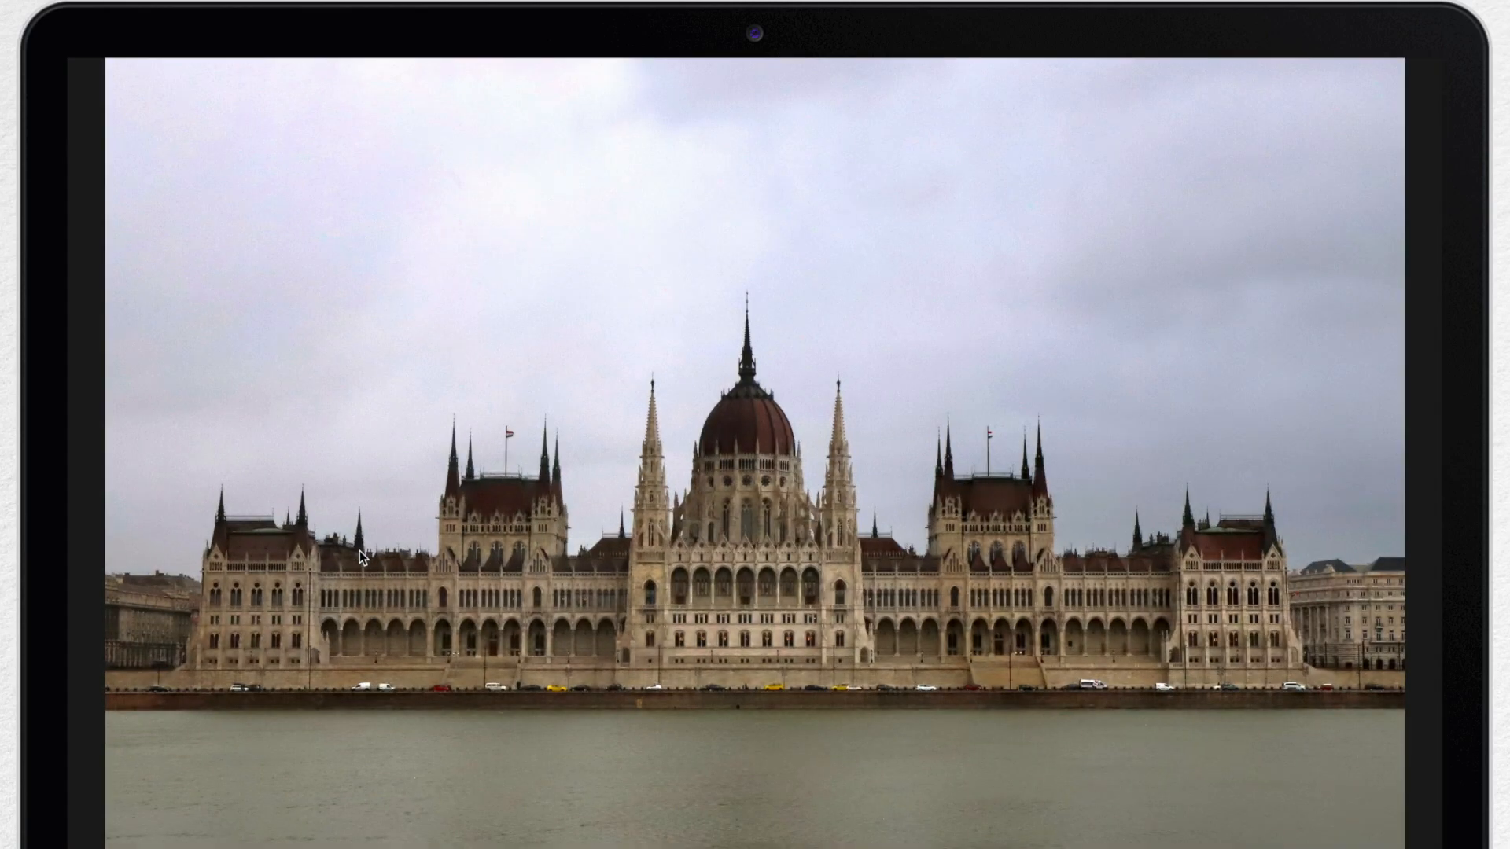
mouse_move(1298, 62)
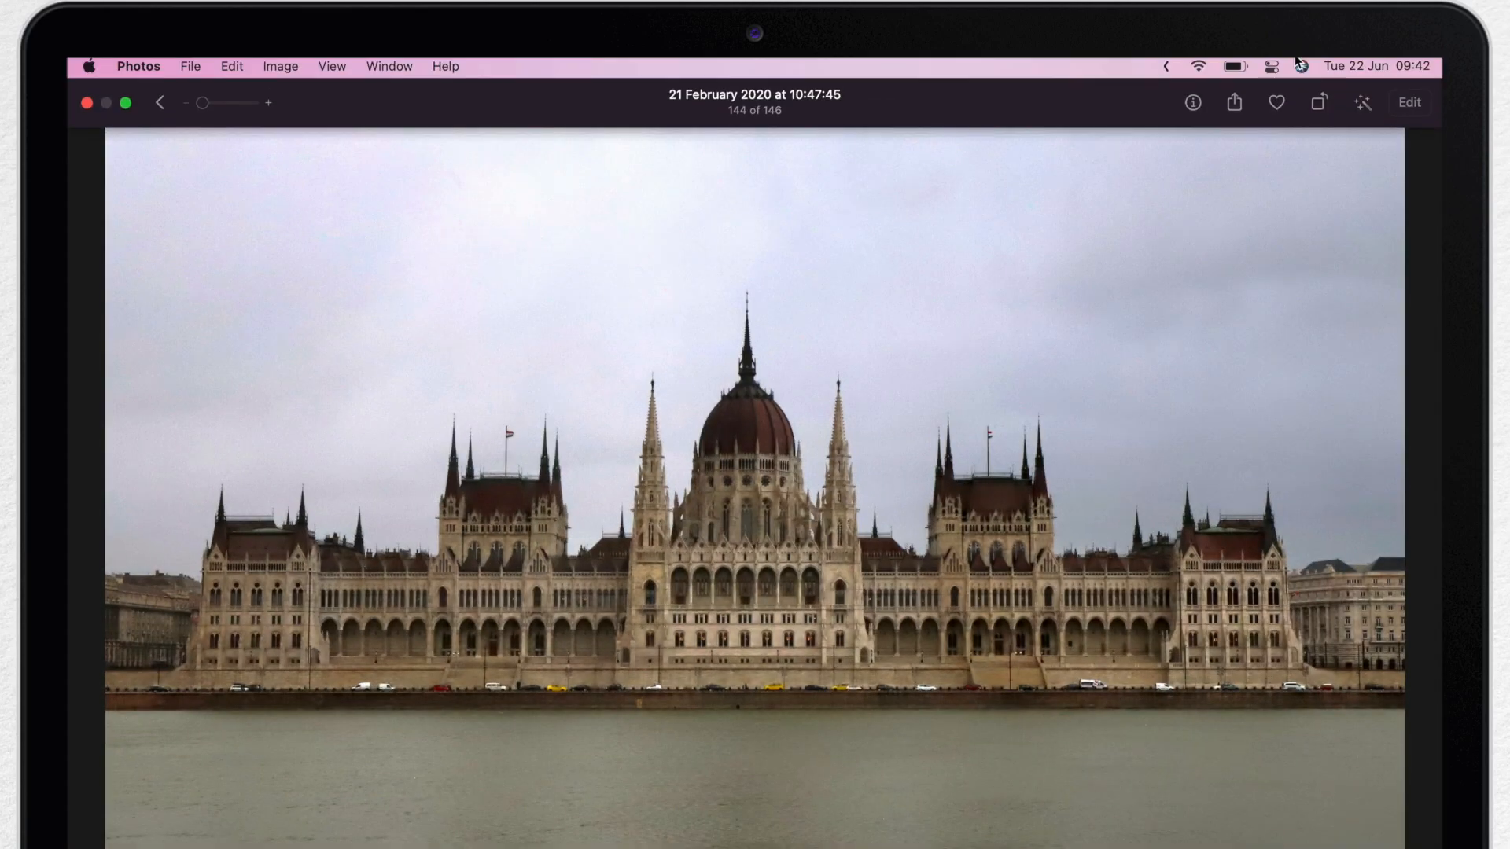
click(1408, 103)
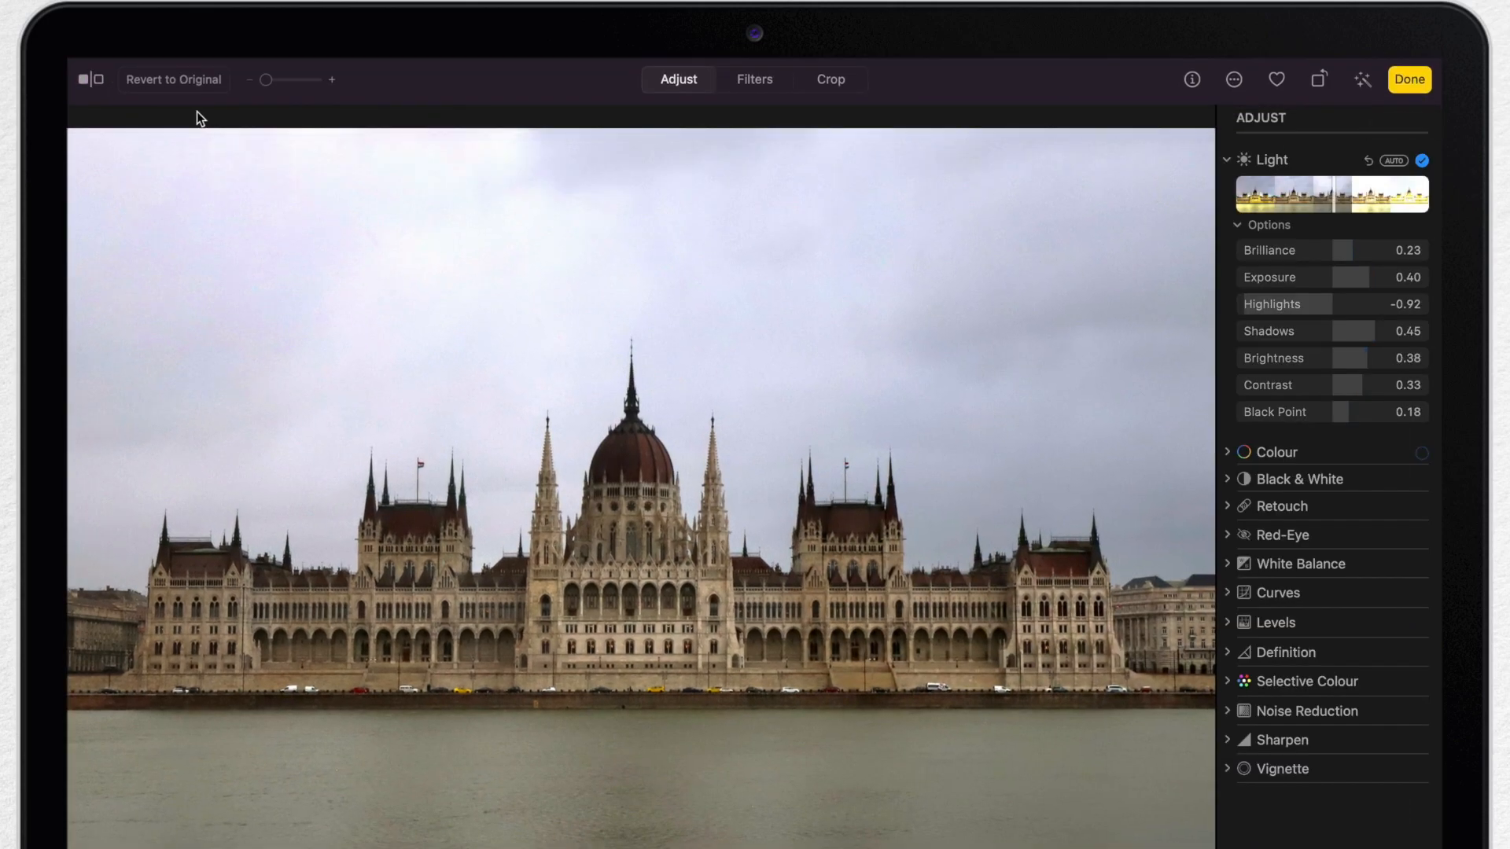
click(171, 84)
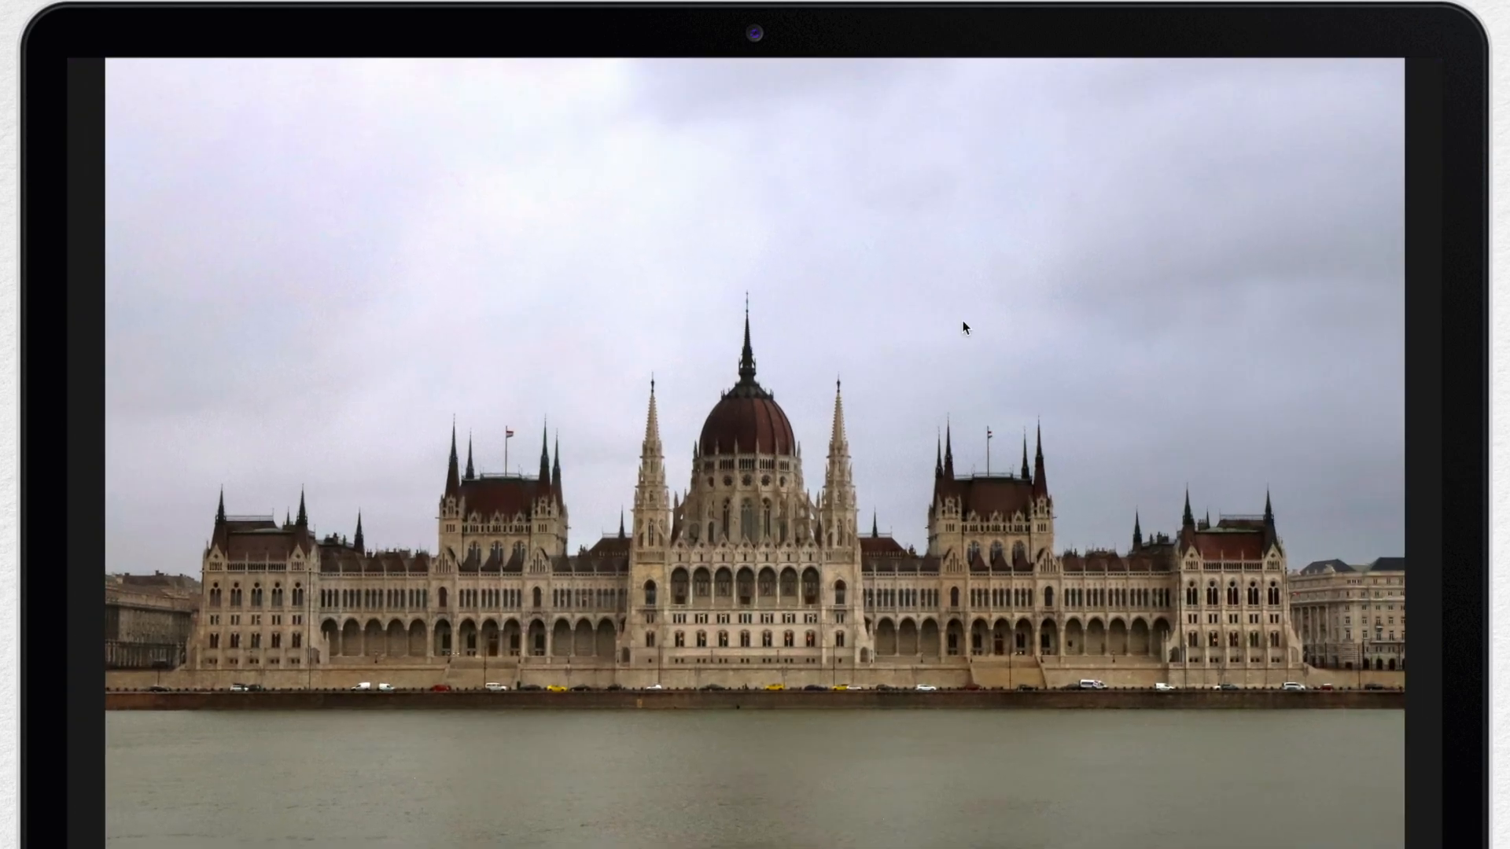
Open the next photo, the pink sunset cityscape, for editing and set its Highlights to -0.66, Contrast 0.30, Black Point 0.10 and Exposure 0.23
key(Right)
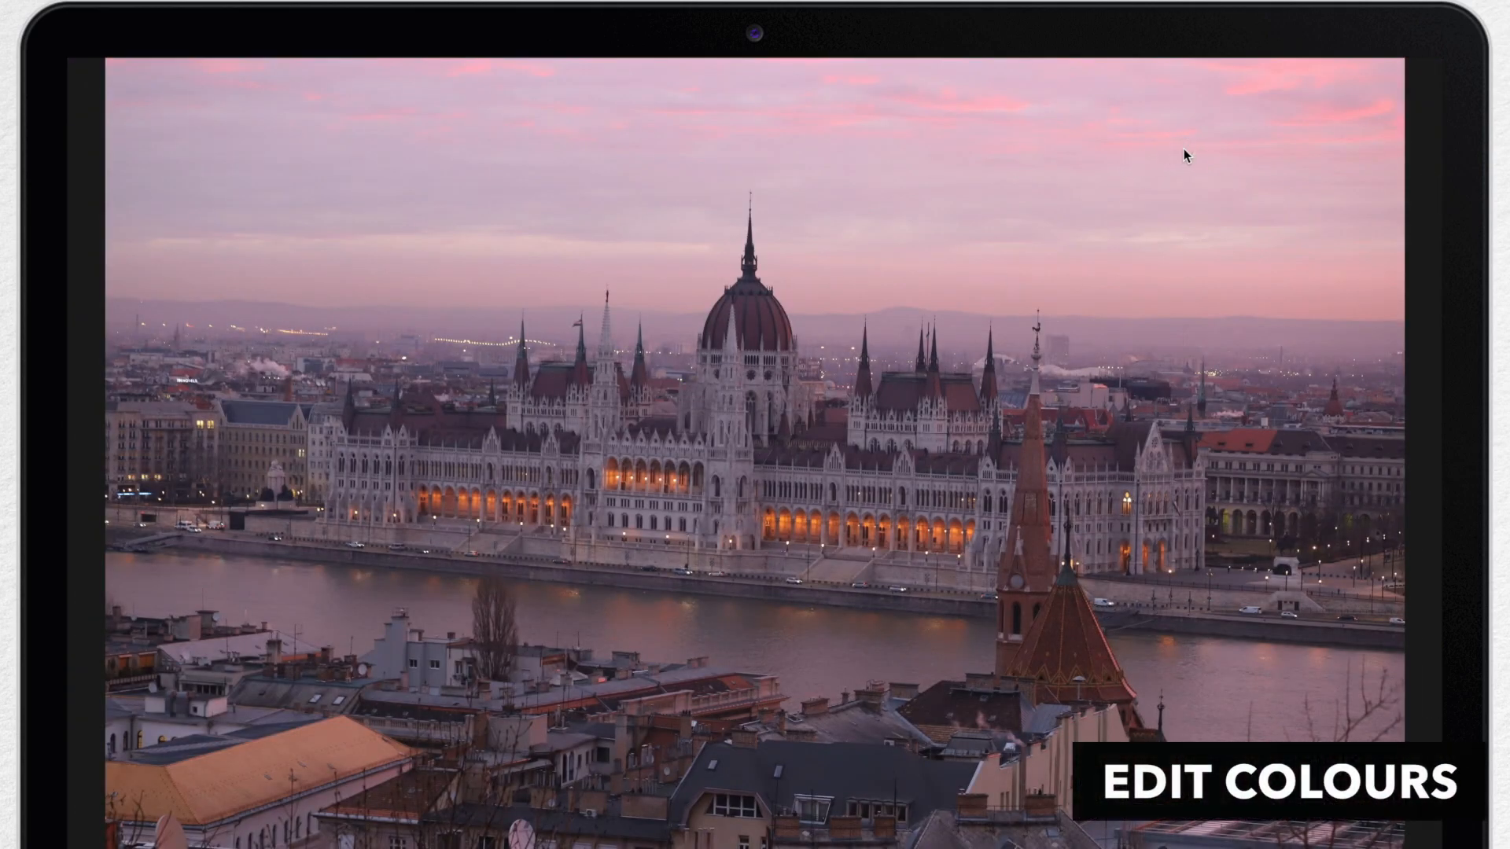
mouse_move(1282, 63)
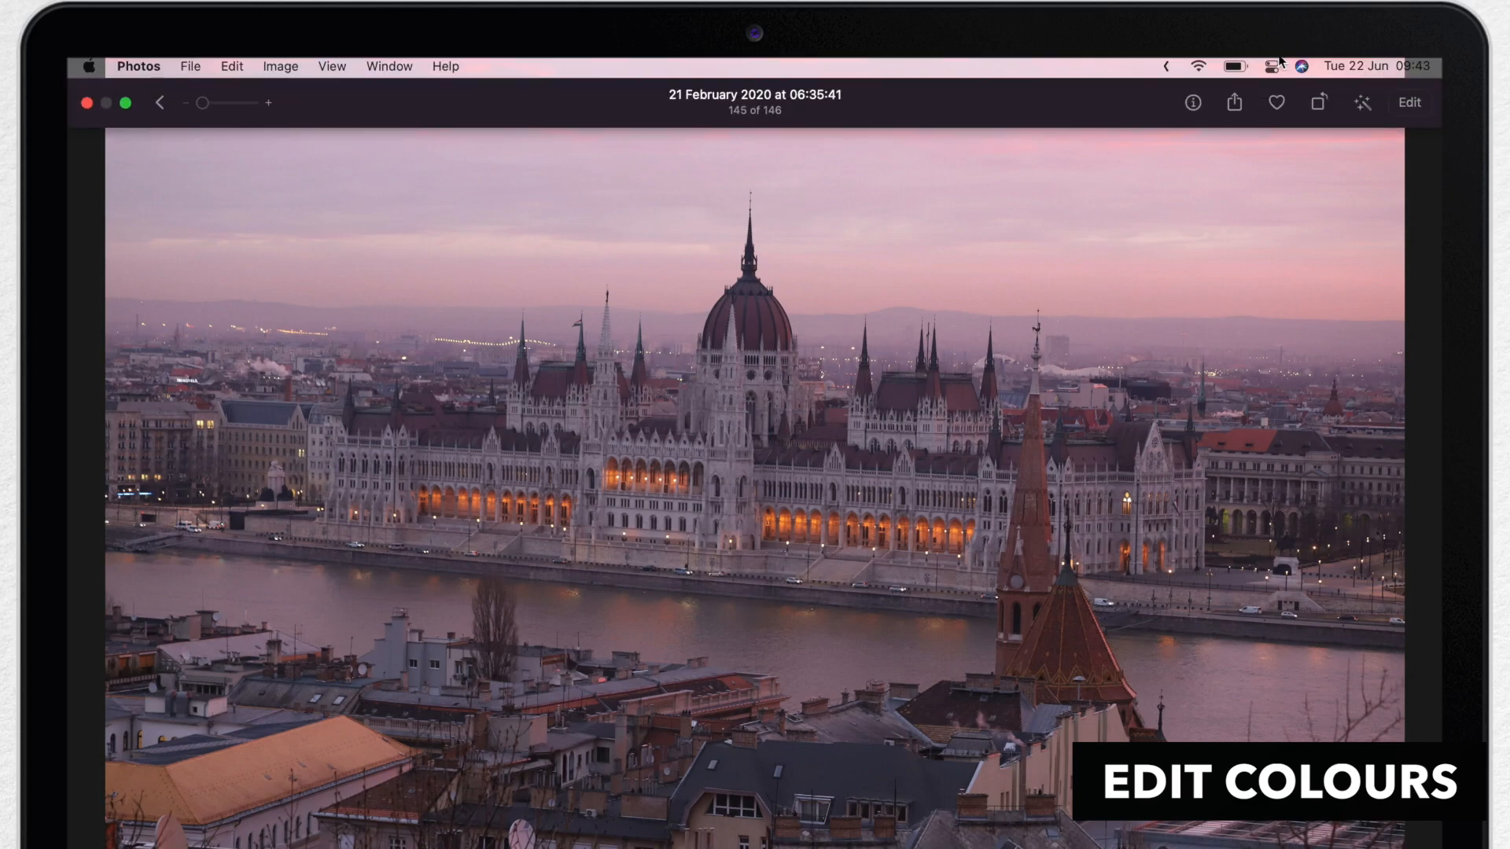
click(1406, 105)
drag(1332, 304, 1270, 304)
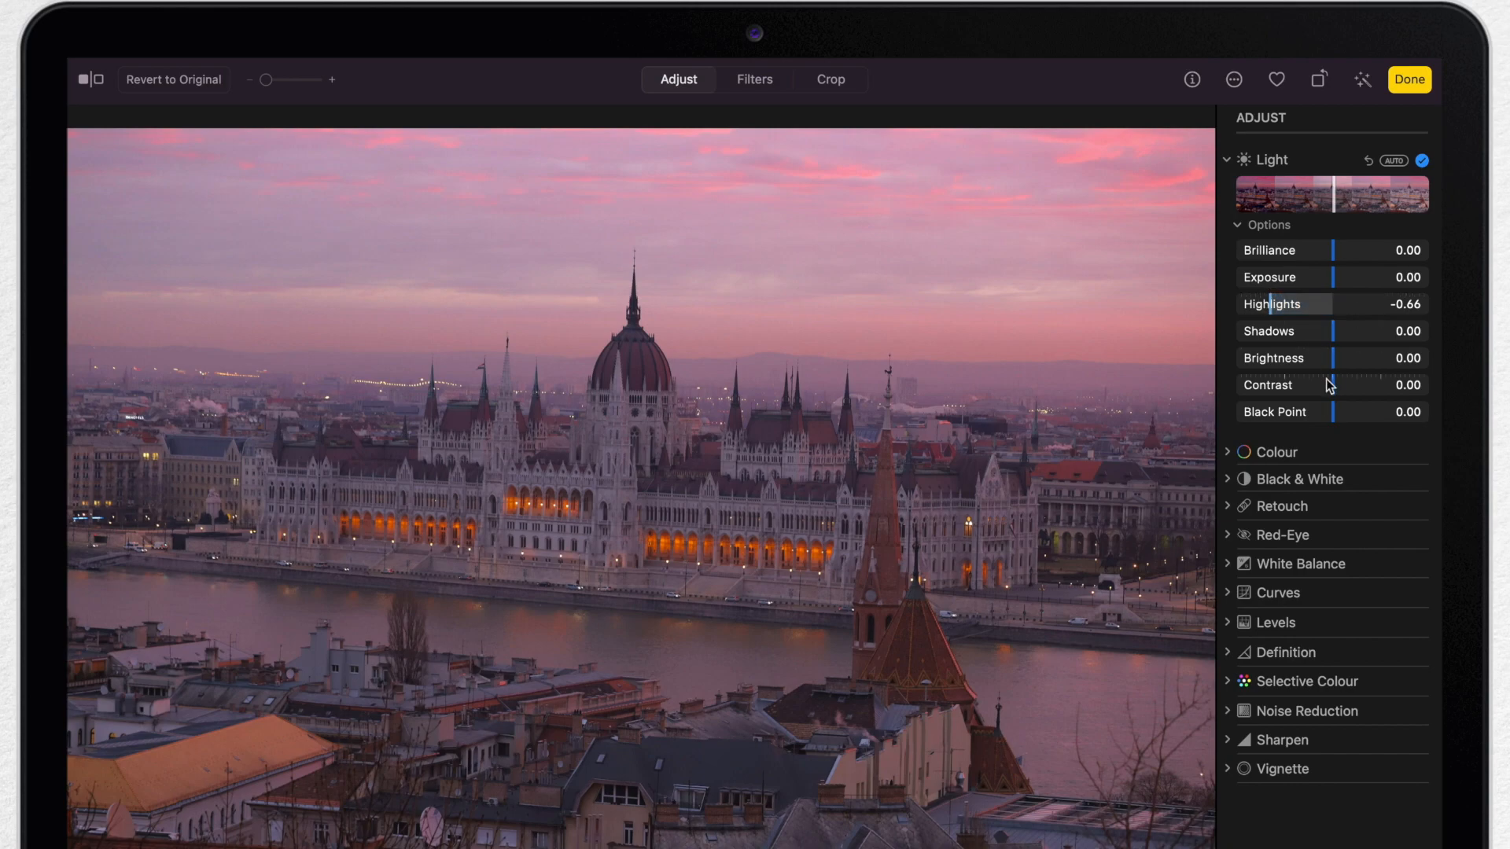
drag(1329, 385, 1344, 421)
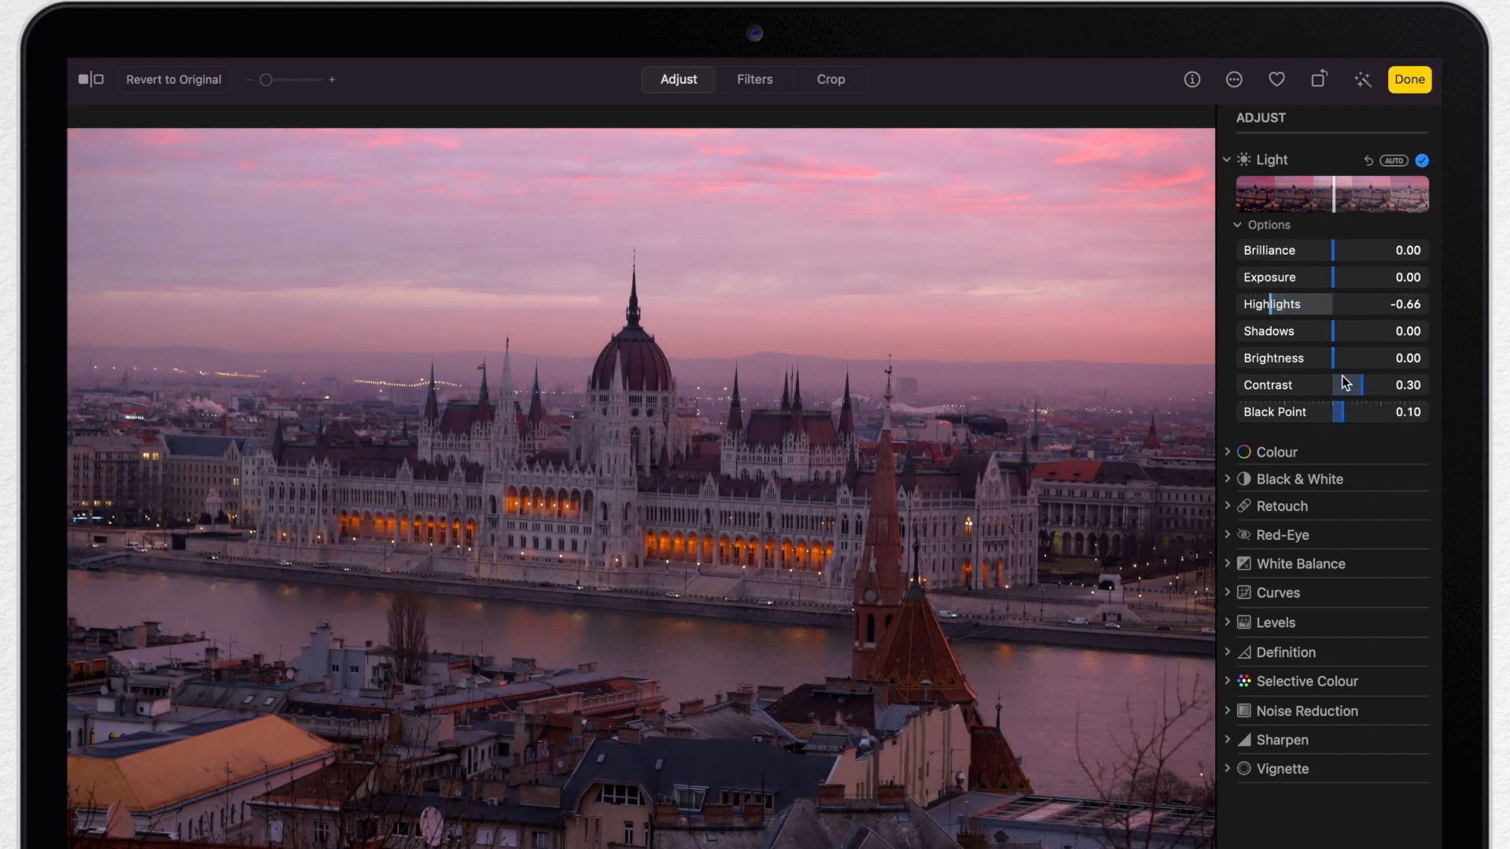
drag(1332, 280, 1355, 286)
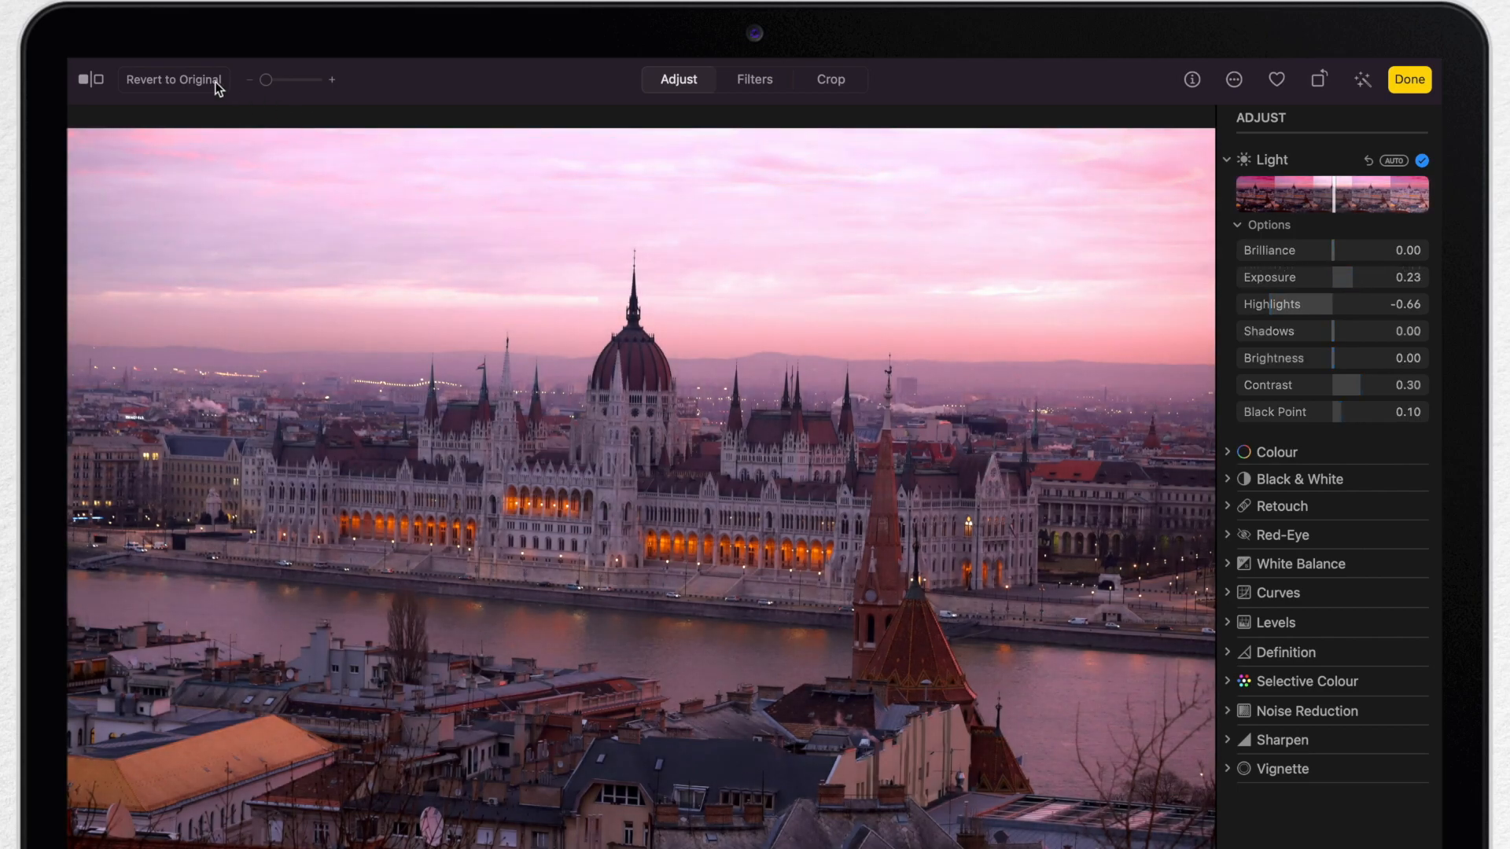
click(86, 80)
Show the Colour options, try the automatic Colour correction, and reset it
click(1229, 454)
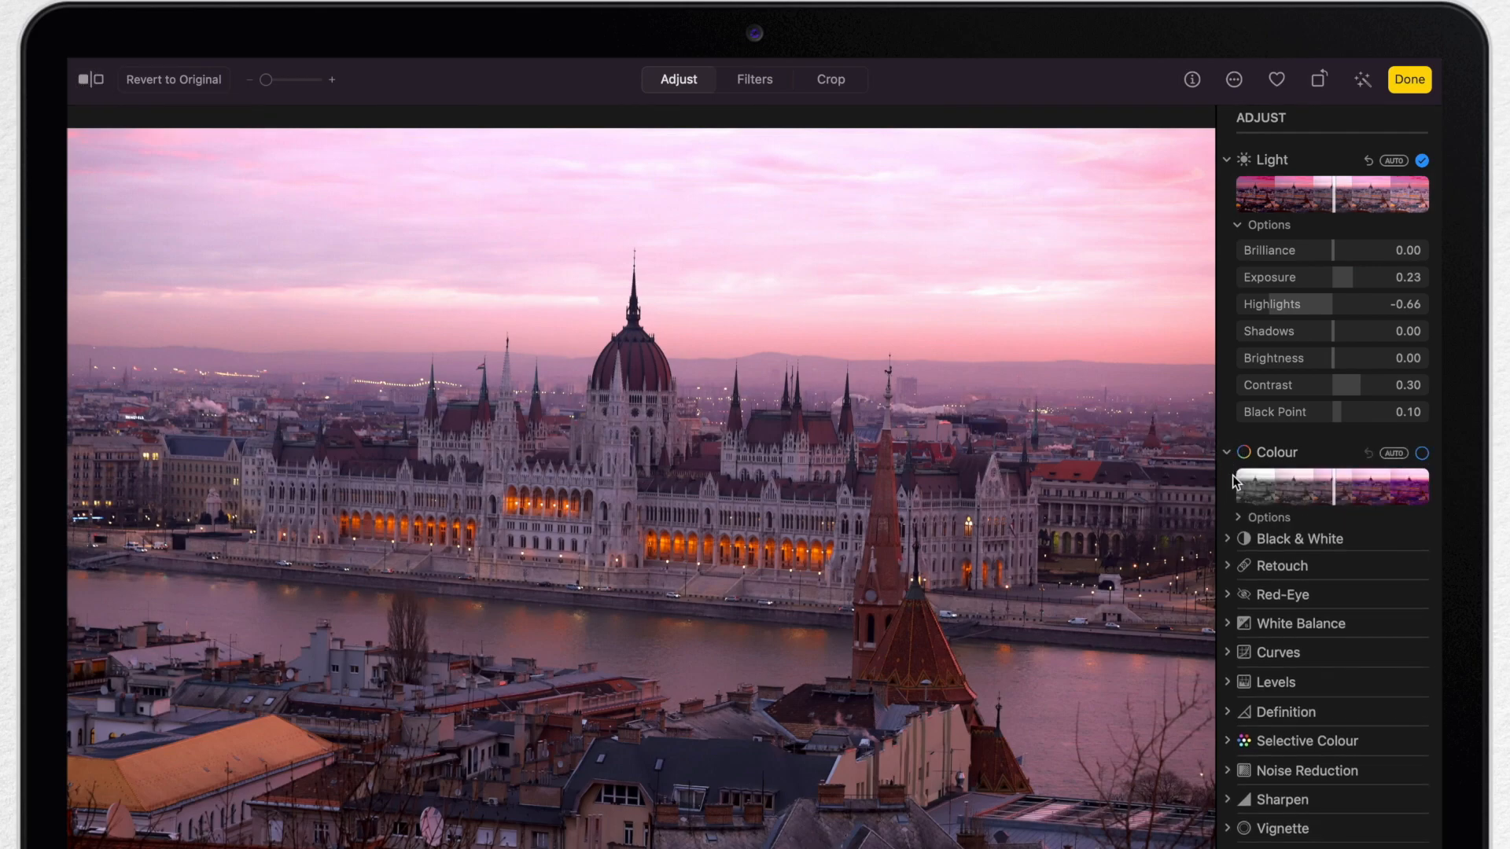
click(1238, 518)
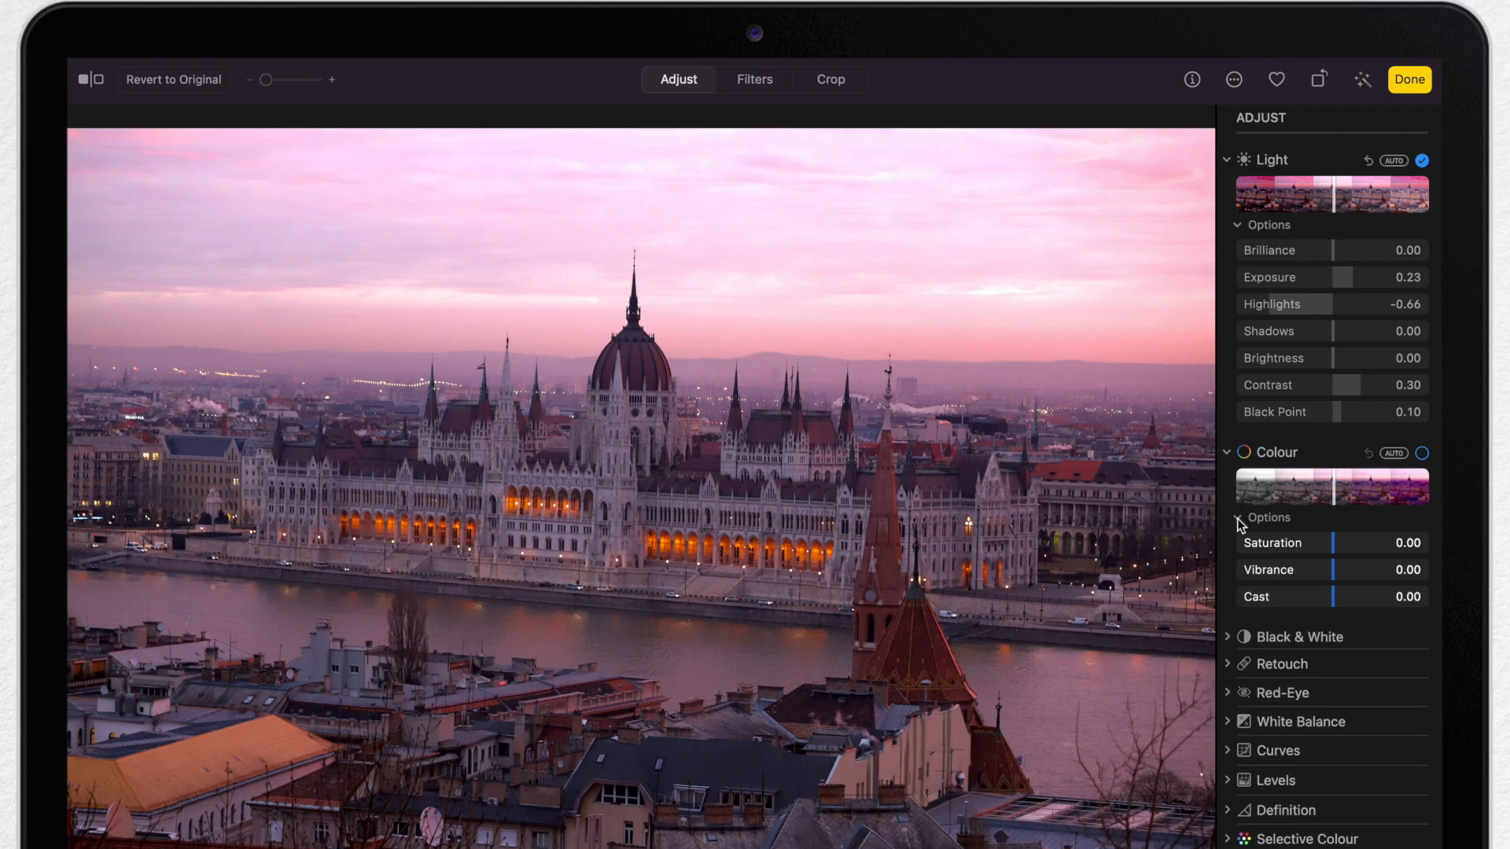
click(1392, 454)
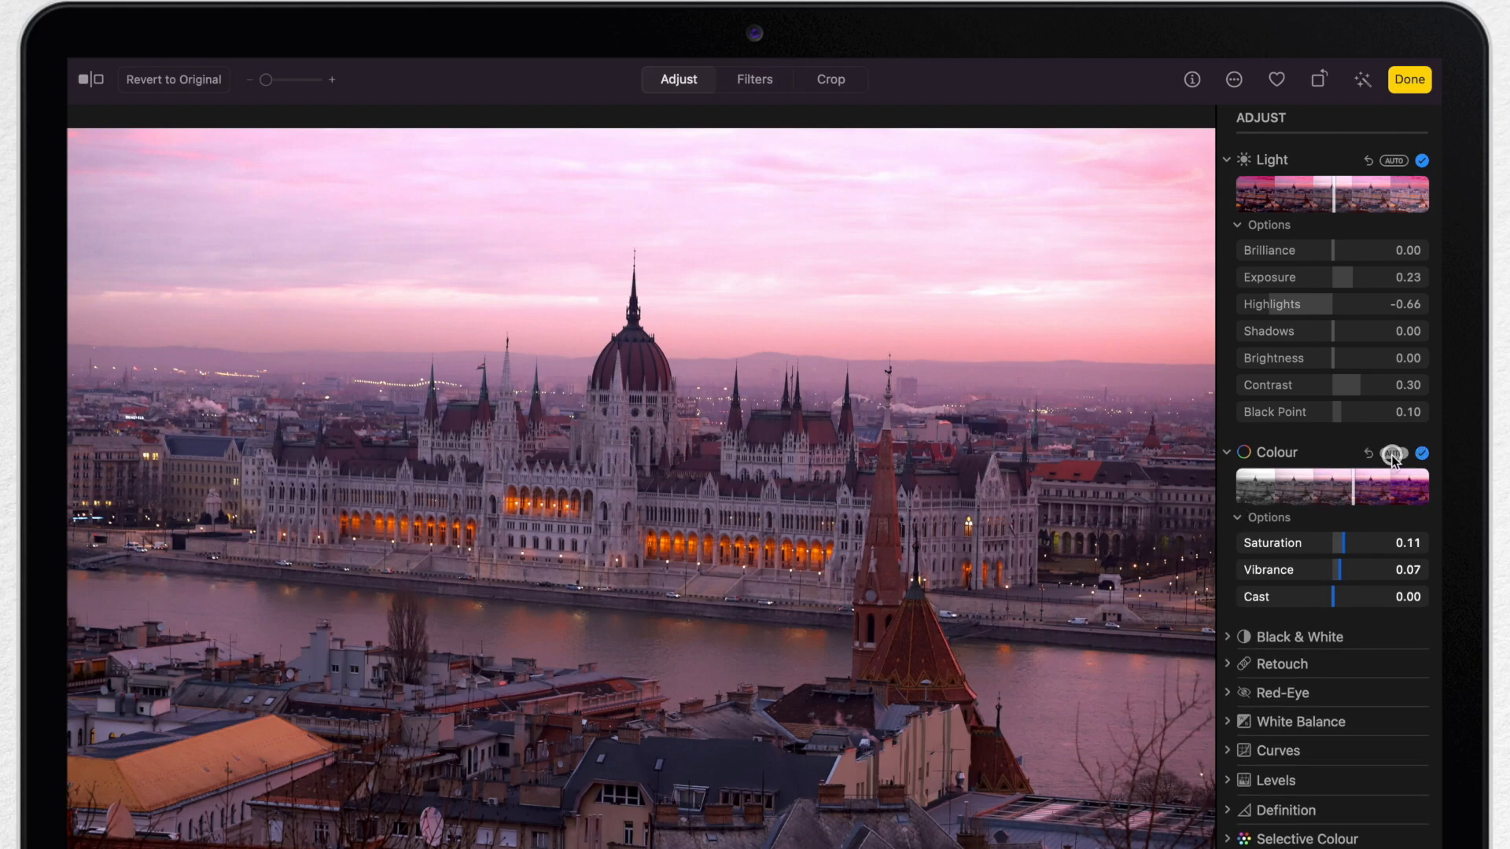
click(1392, 453)
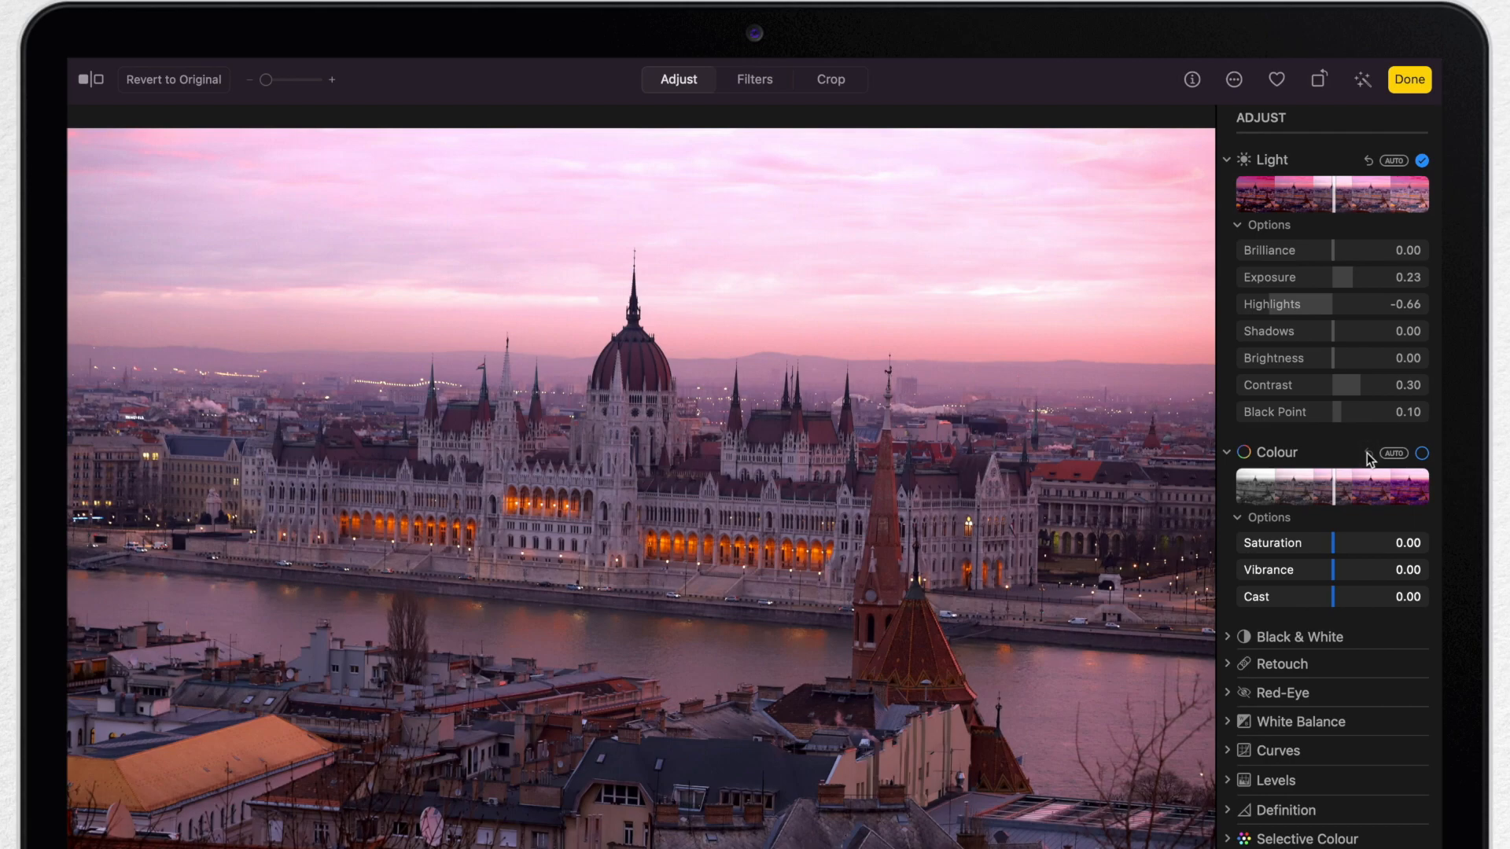
Set the sunset photo's Saturation to 0.20, Vibrance to -0.17 and Cast to 0.28, and compare the result with the unedited photo
drag(1336, 546, 1359, 604)
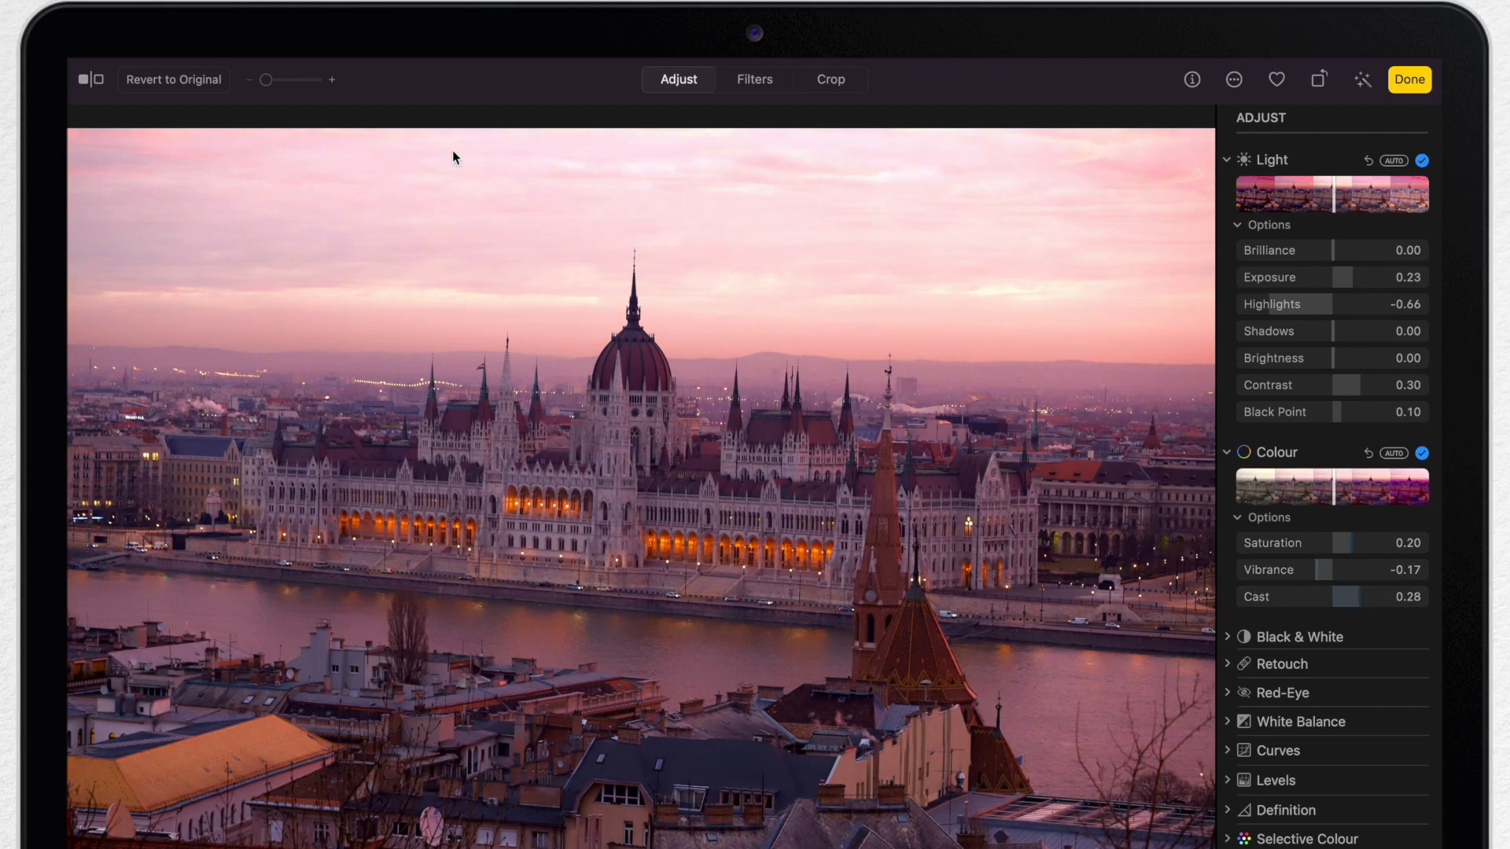
click(95, 79)
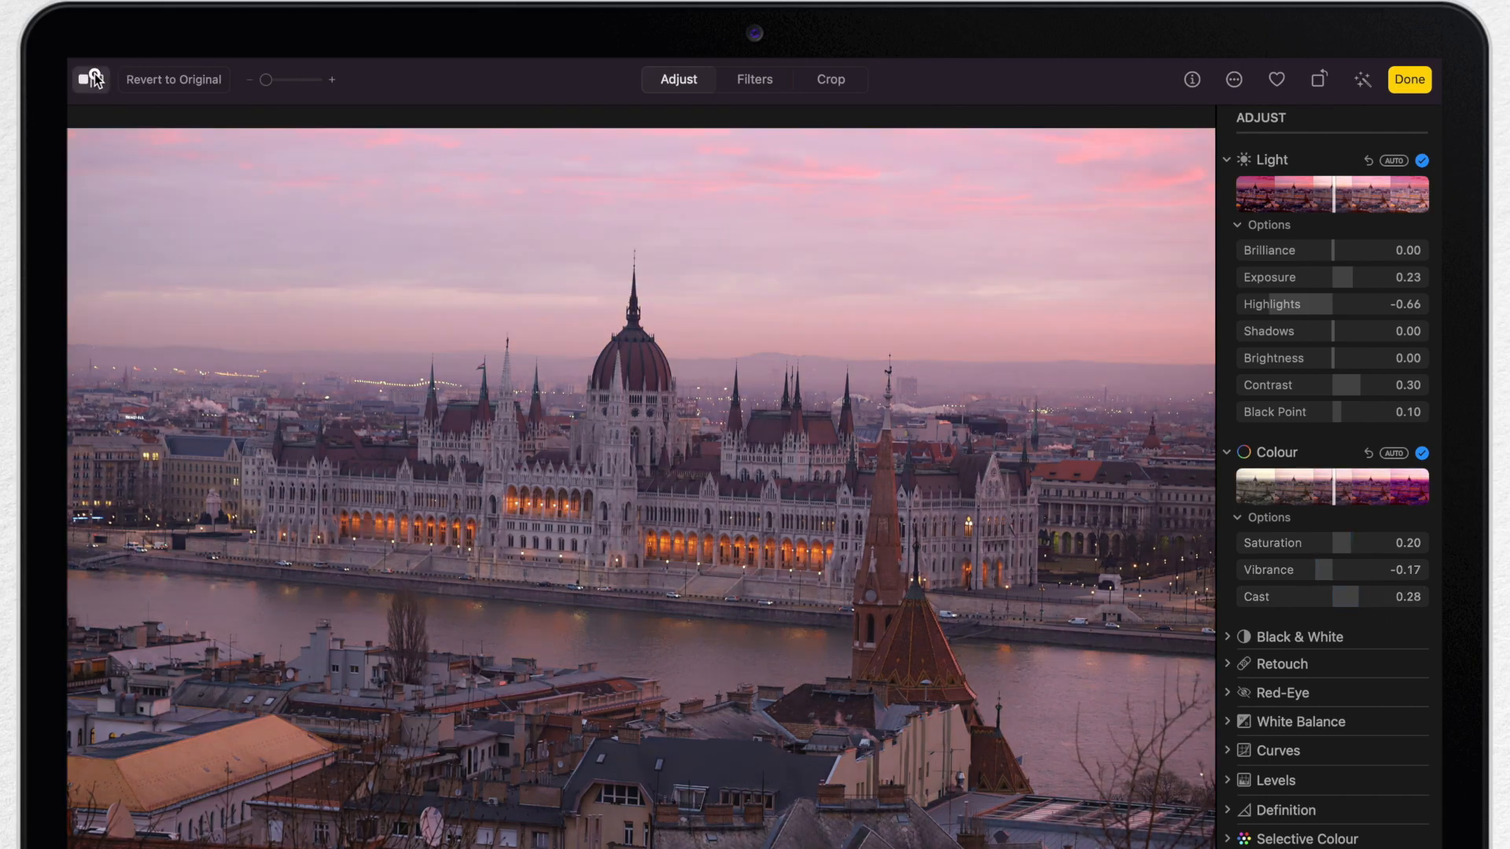
drag(95, 79, 96, 79)
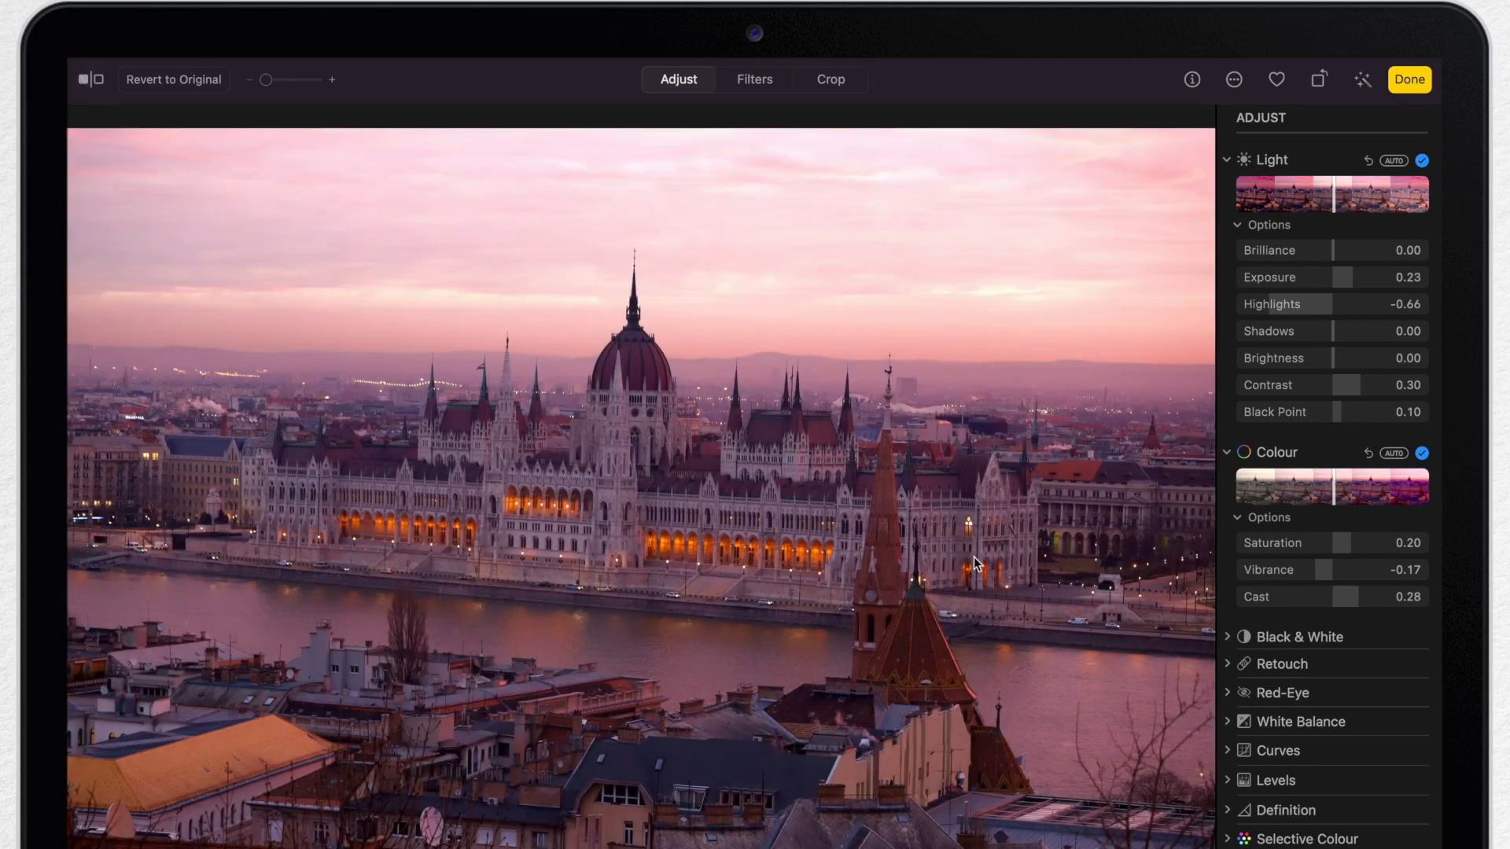
Try a Noise Reduction amount of 2.00 on the sunset photo's enlarged details, and reduce it to 0.18
scroll(1314, 751, down, 3)
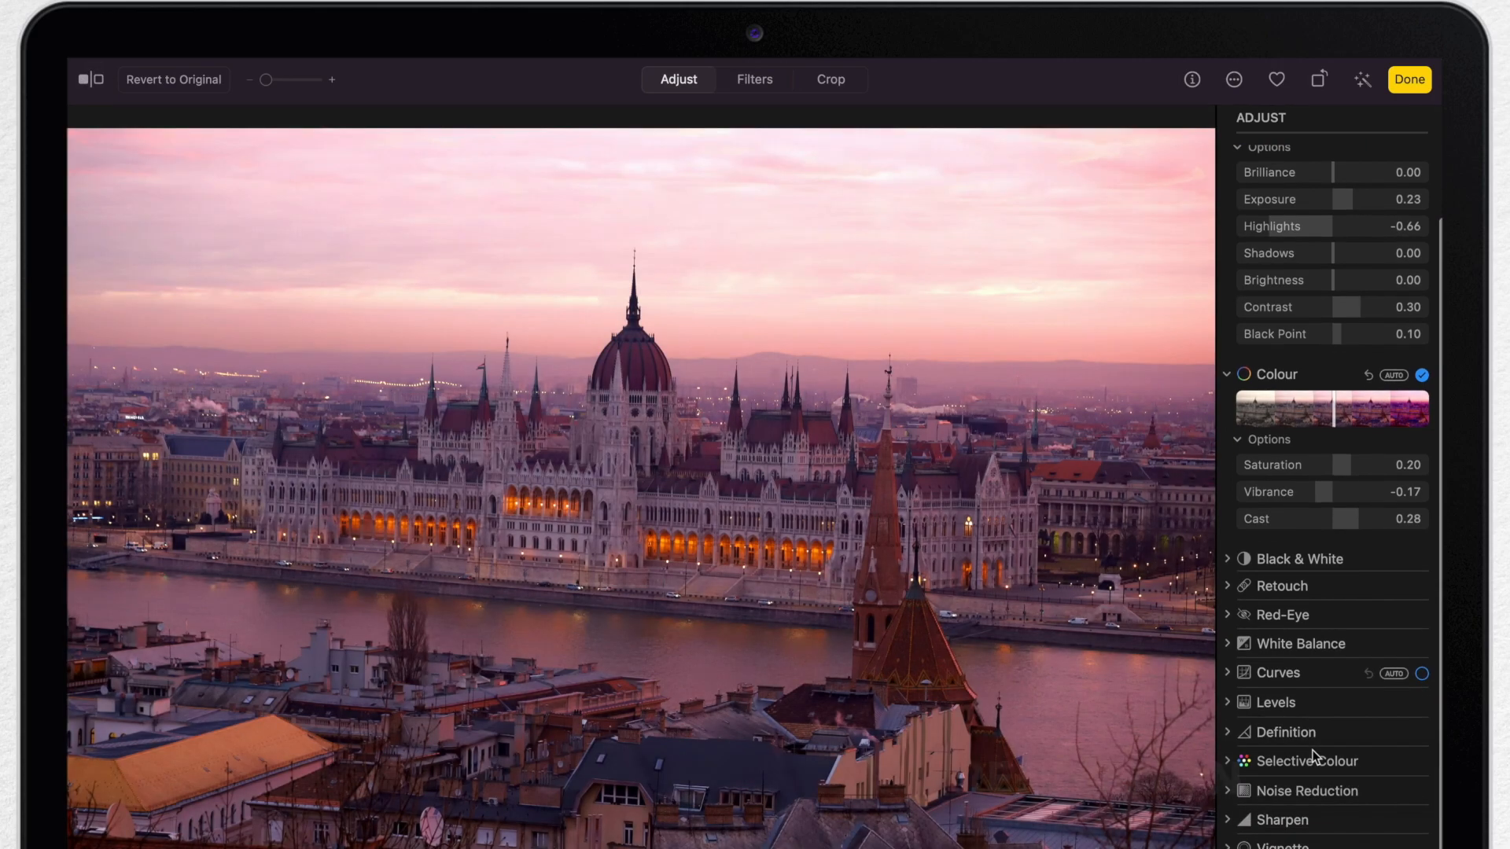
click(1228, 794)
scroll(1231, 790, down, 2)
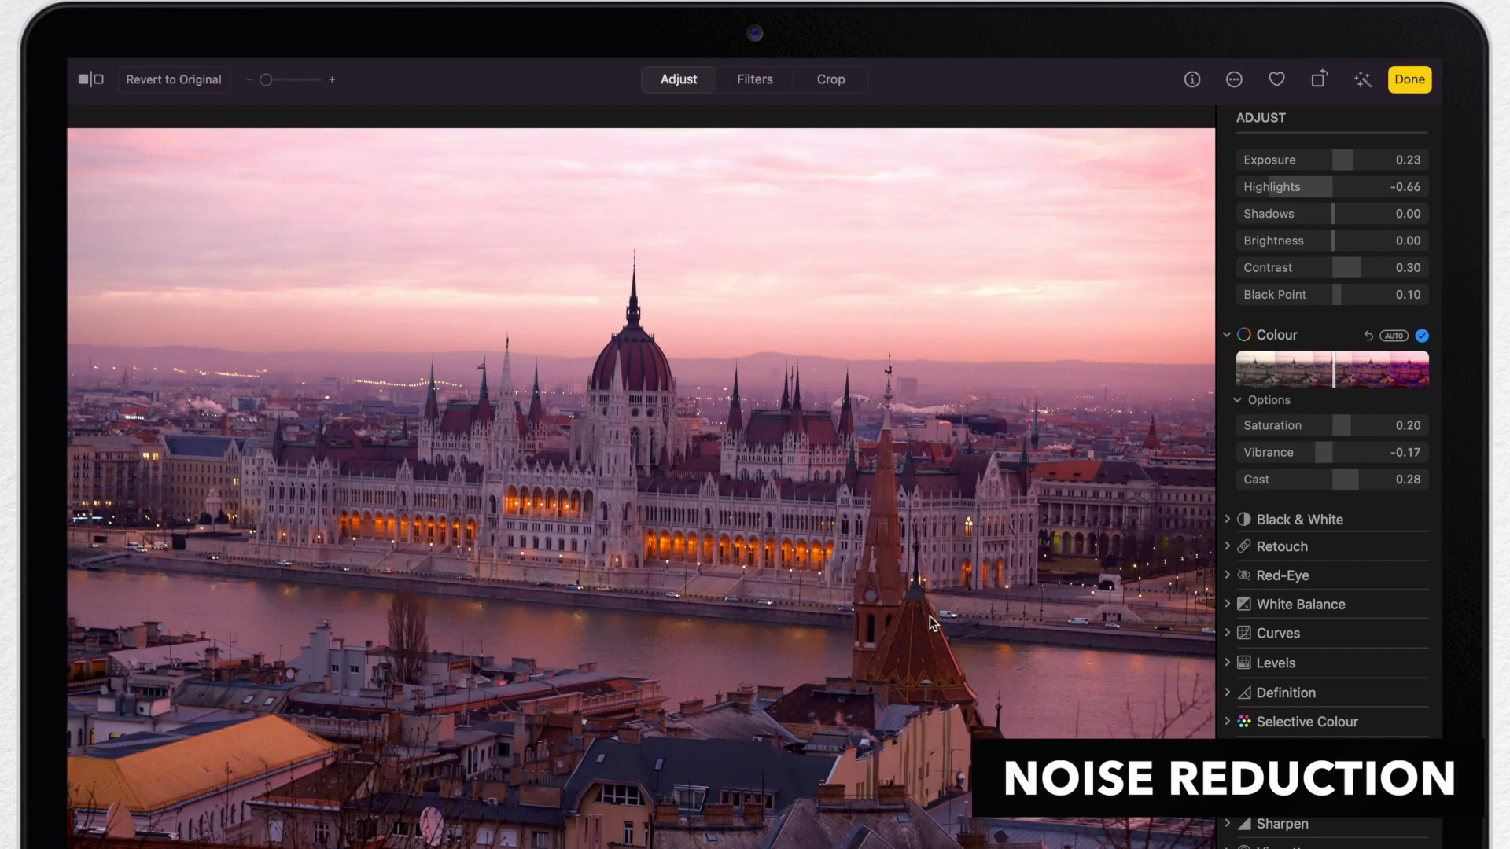
scroll(755, 535, up, 5)
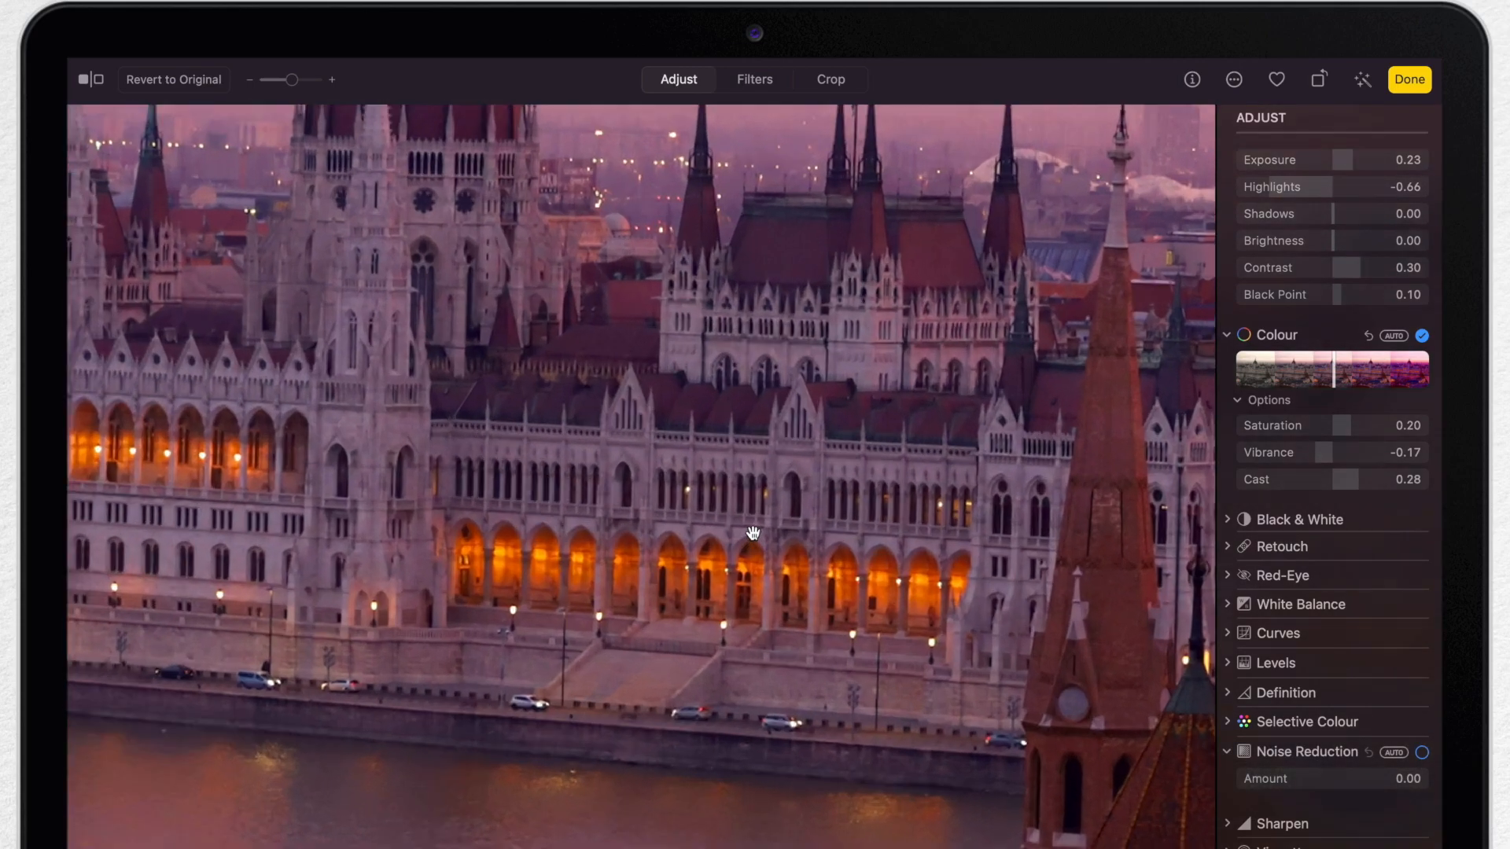
scroll(748, 526, down, 5)
scroll(748, 527, right, 4)
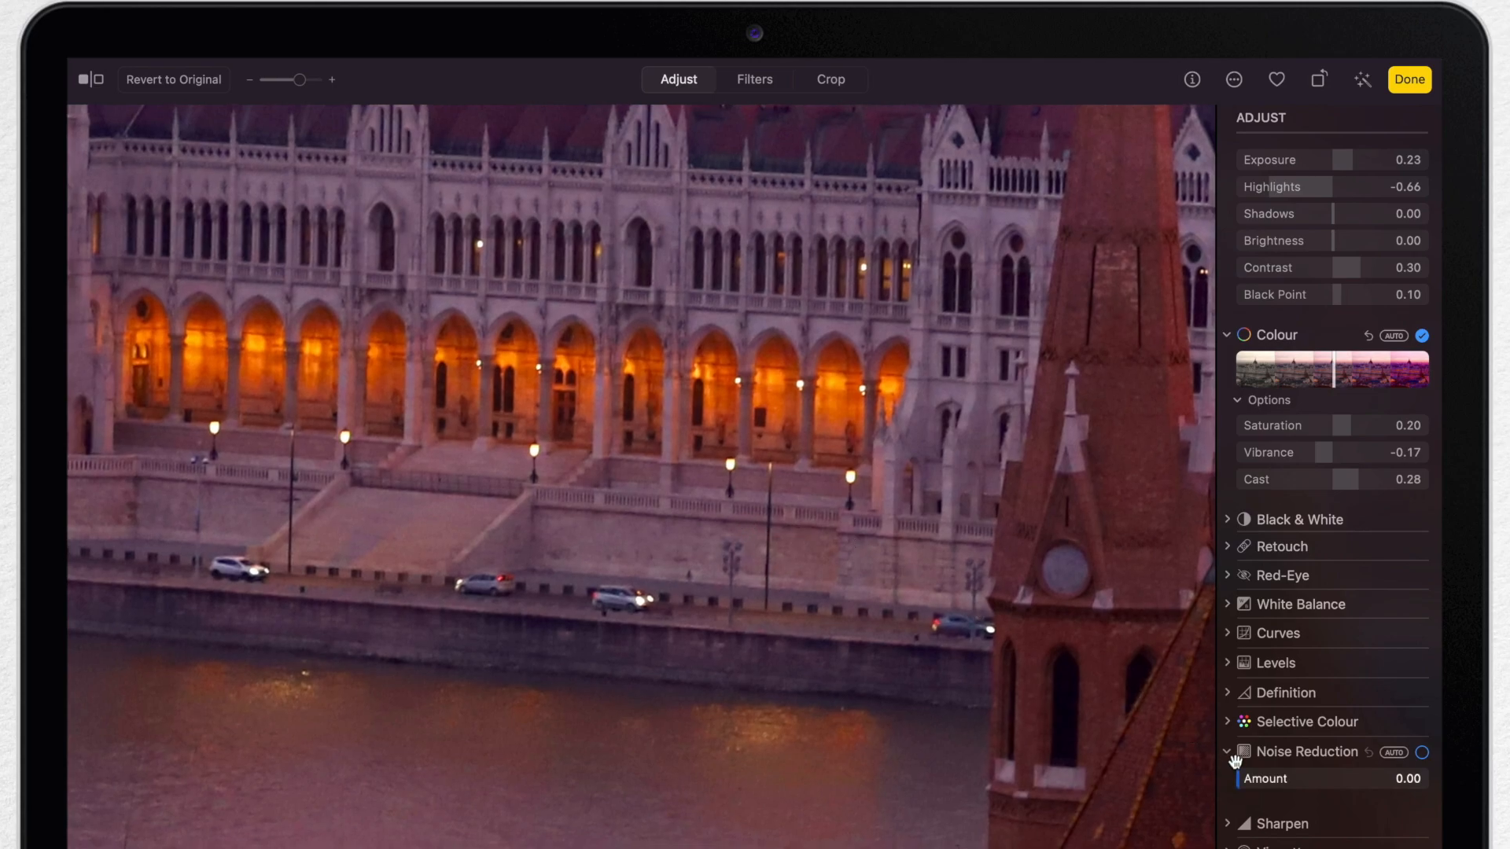
drag(1243, 780, 1439, 782)
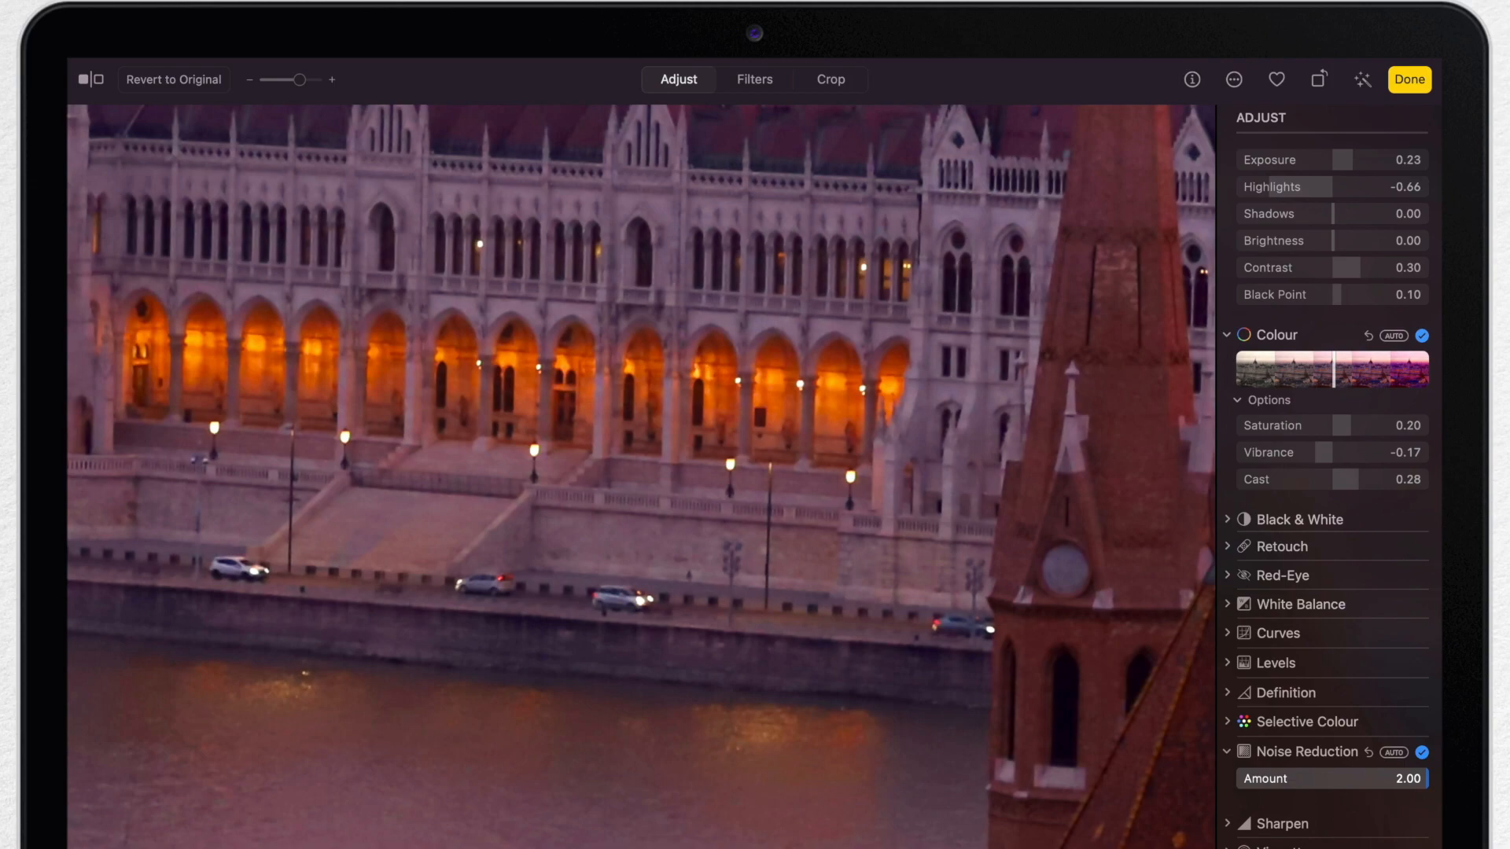
drag(1427, 780, 1247, 778)
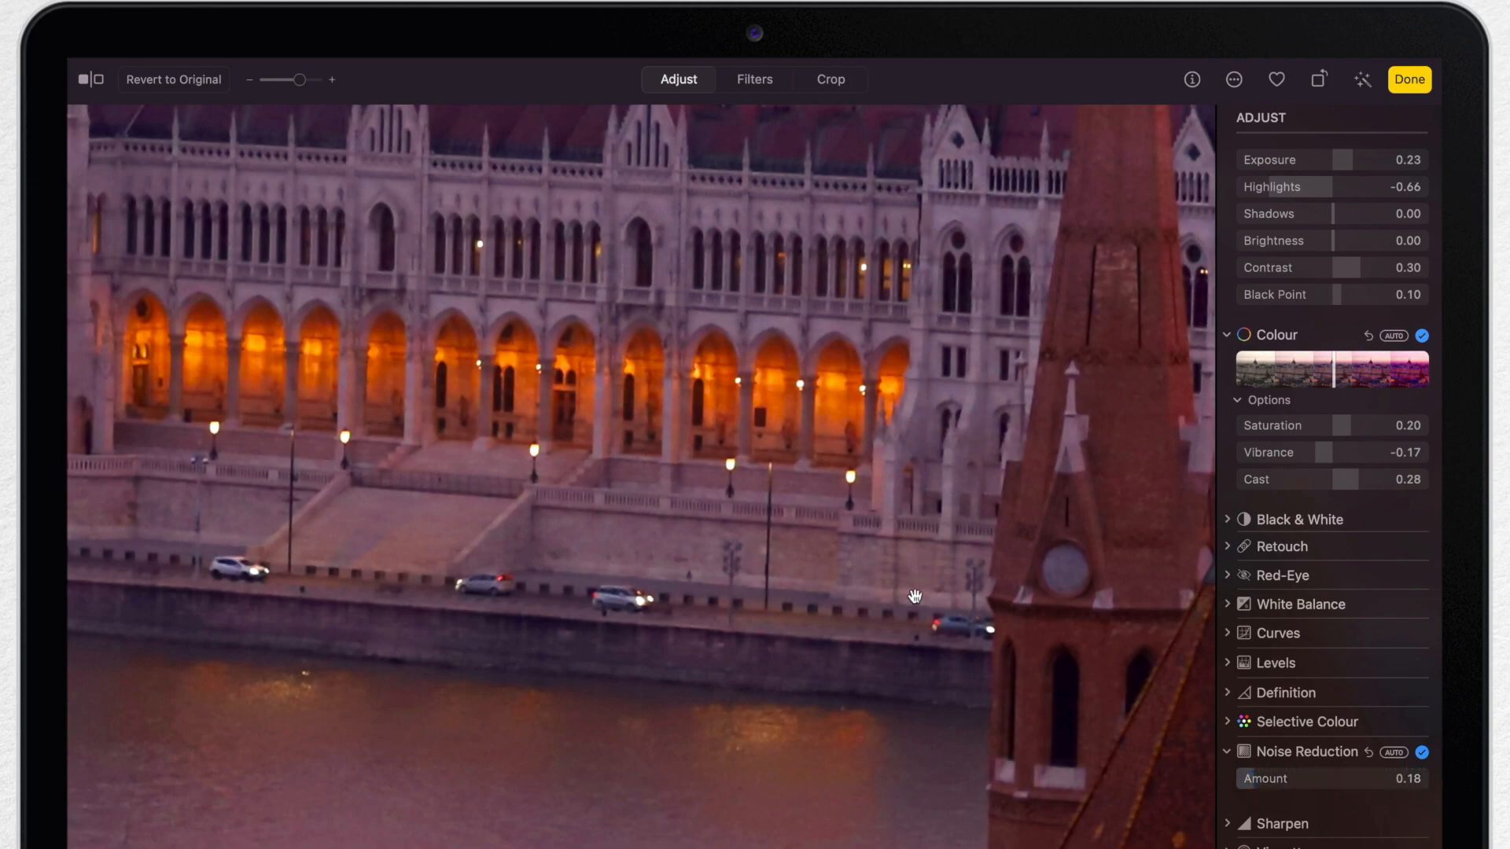
scroll(914, 596, down, 10)
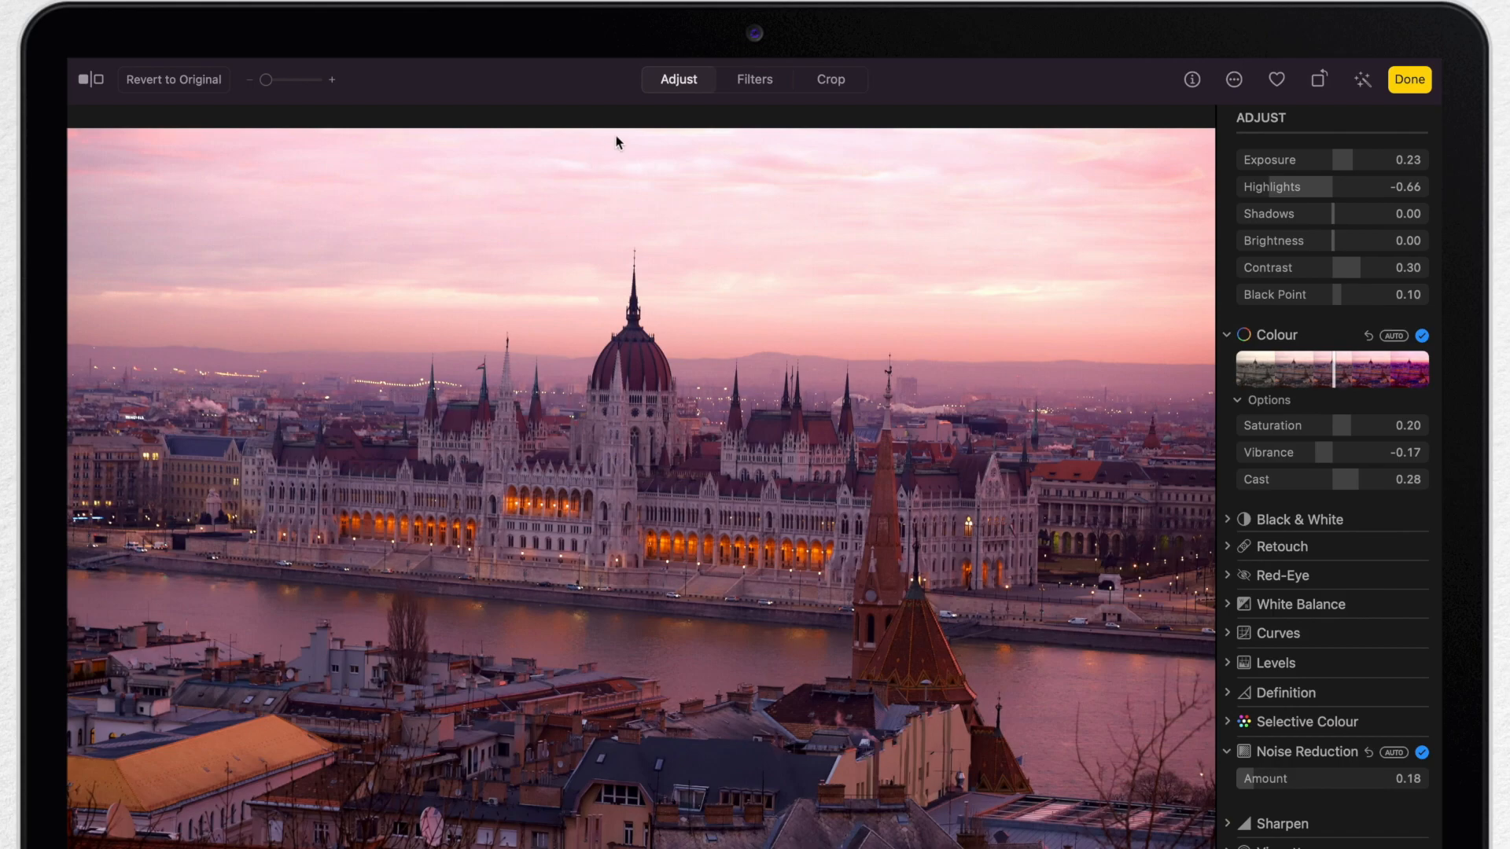
Preview the Vivid, Vivid Warm, Dramatic, Mono, Silvertone and Noir filters on the sunset photo, and return to the Original filter
click(746, 85)
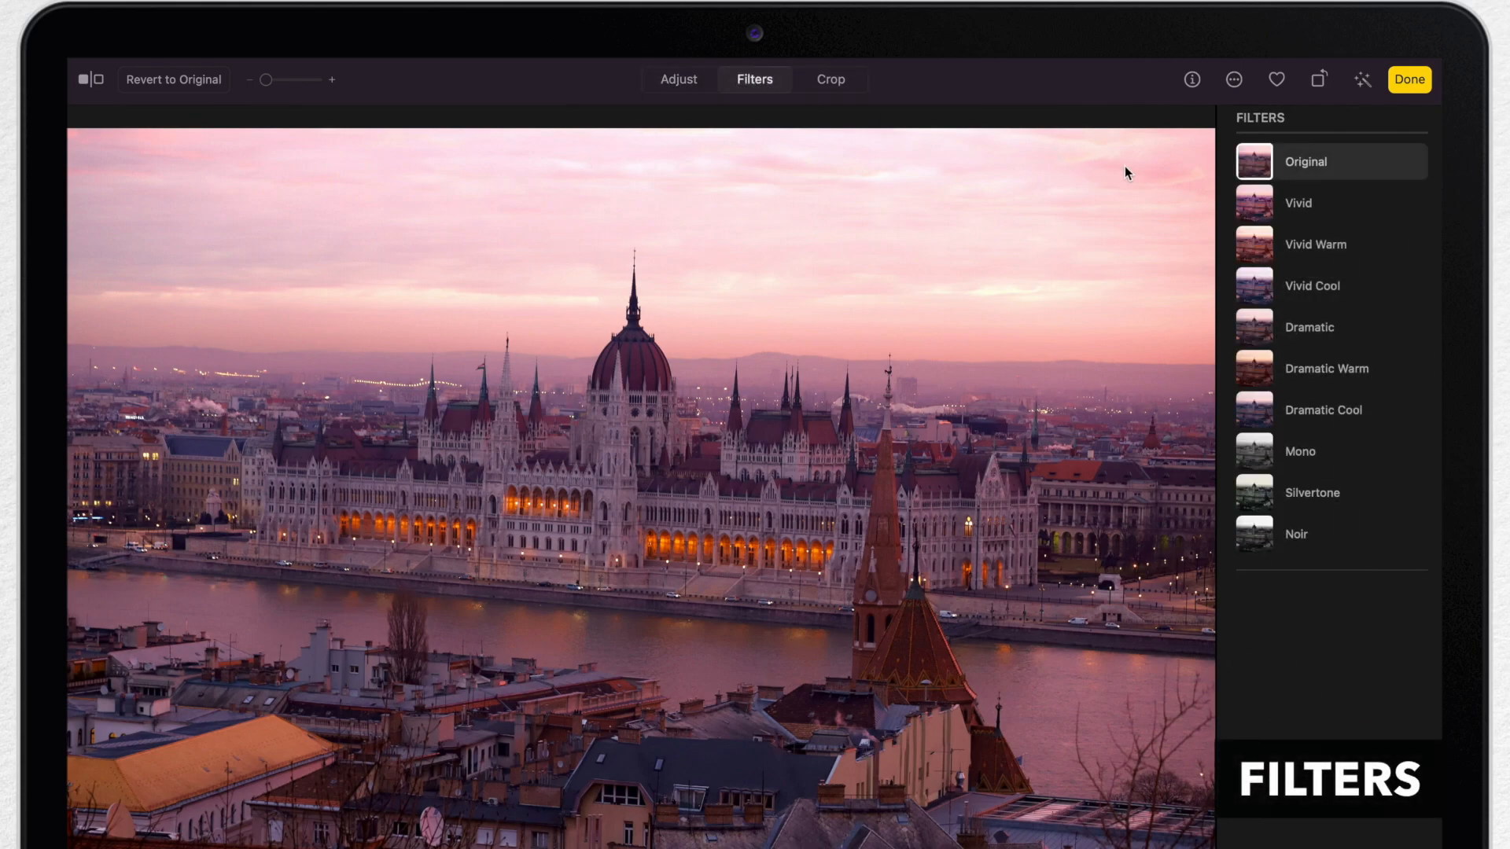
click(1243, 206)
click(1252, 245)
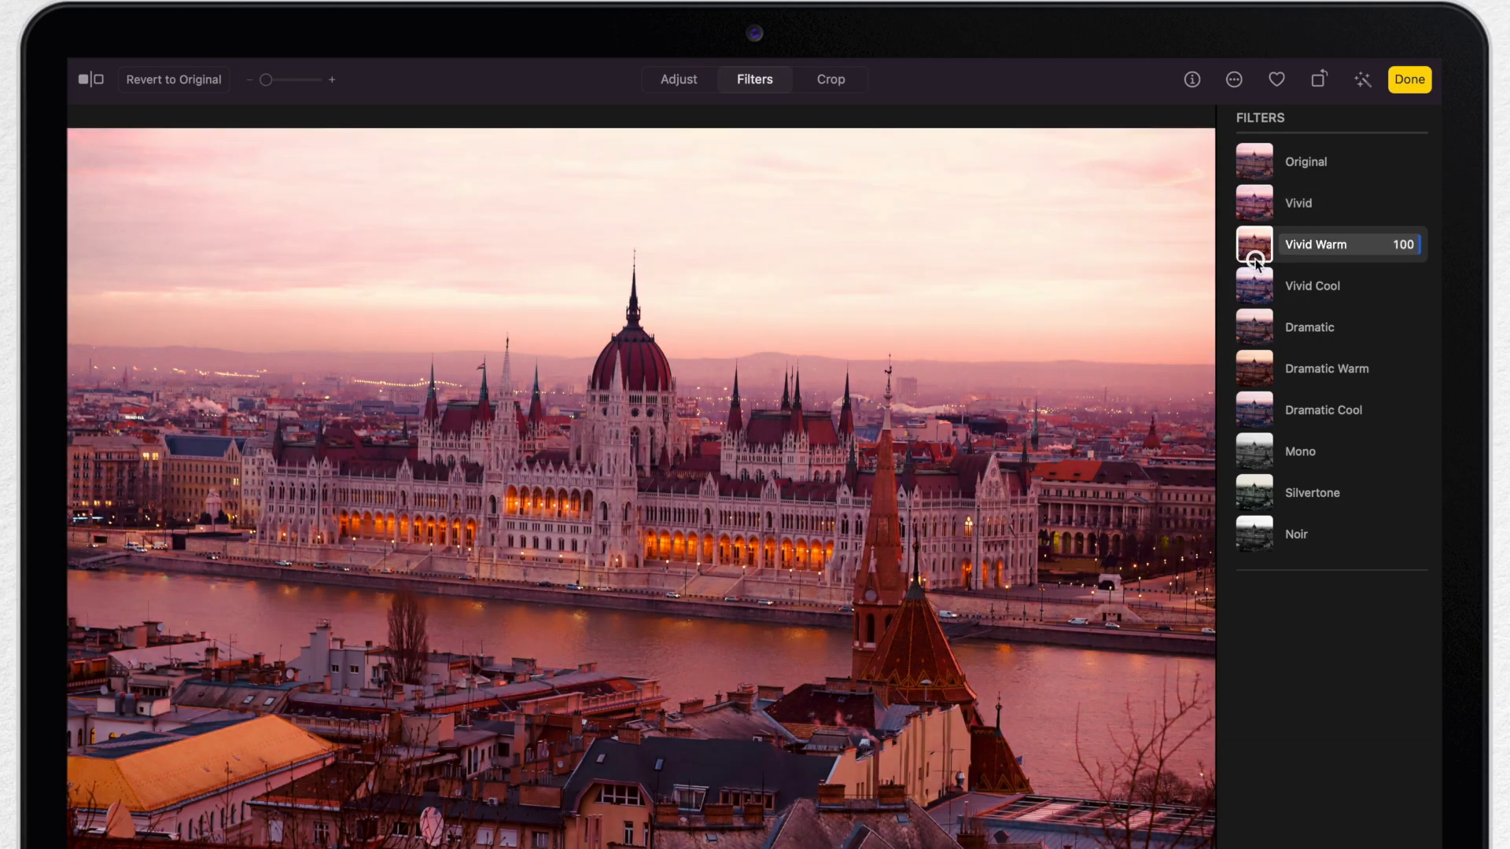
click(1260, 327)
click(1259, 452)
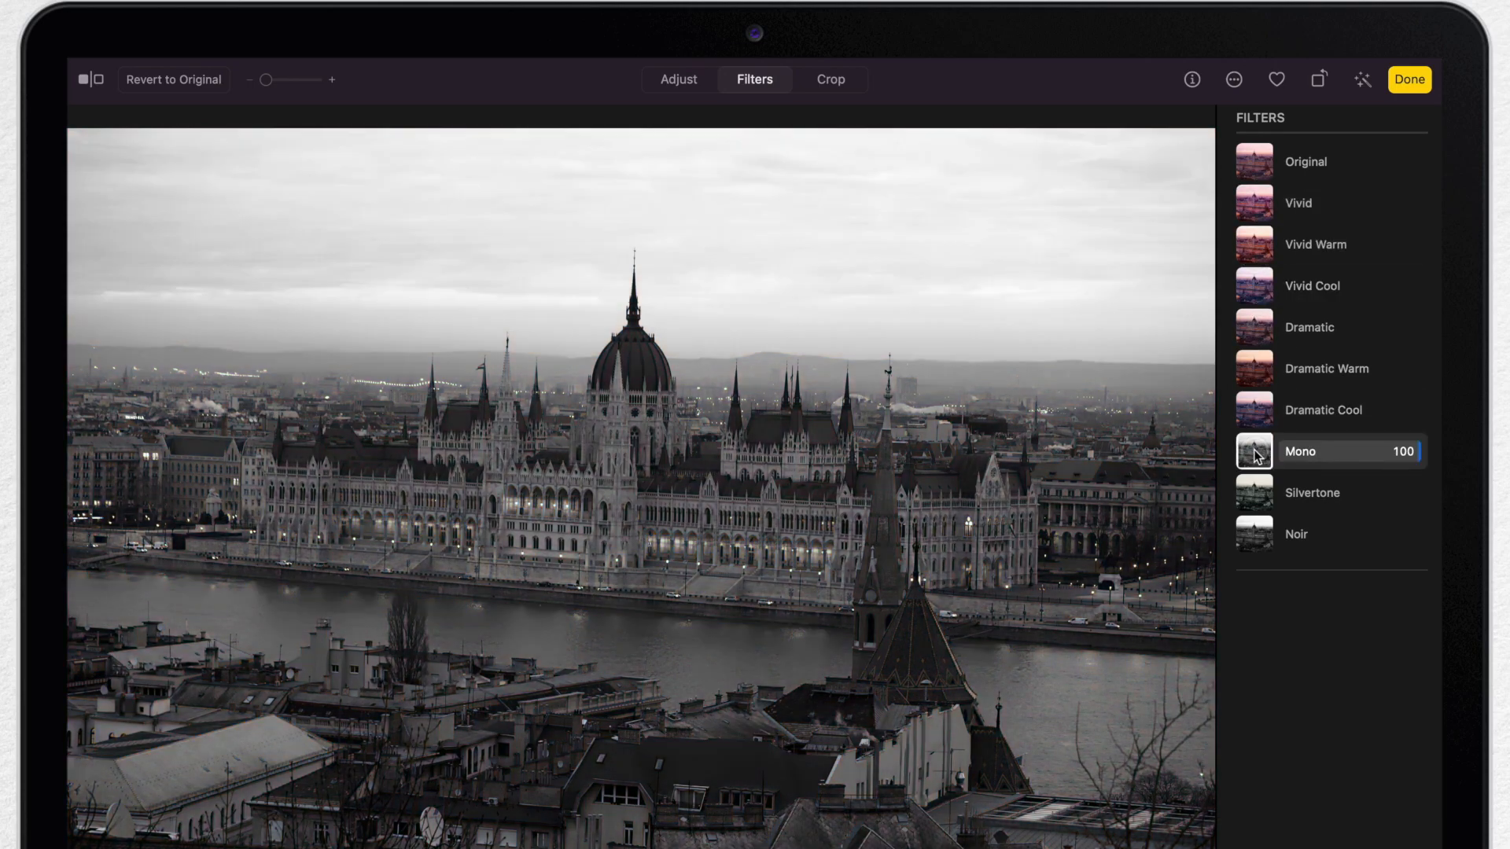
click(1260, 493)
click(1262, 537)
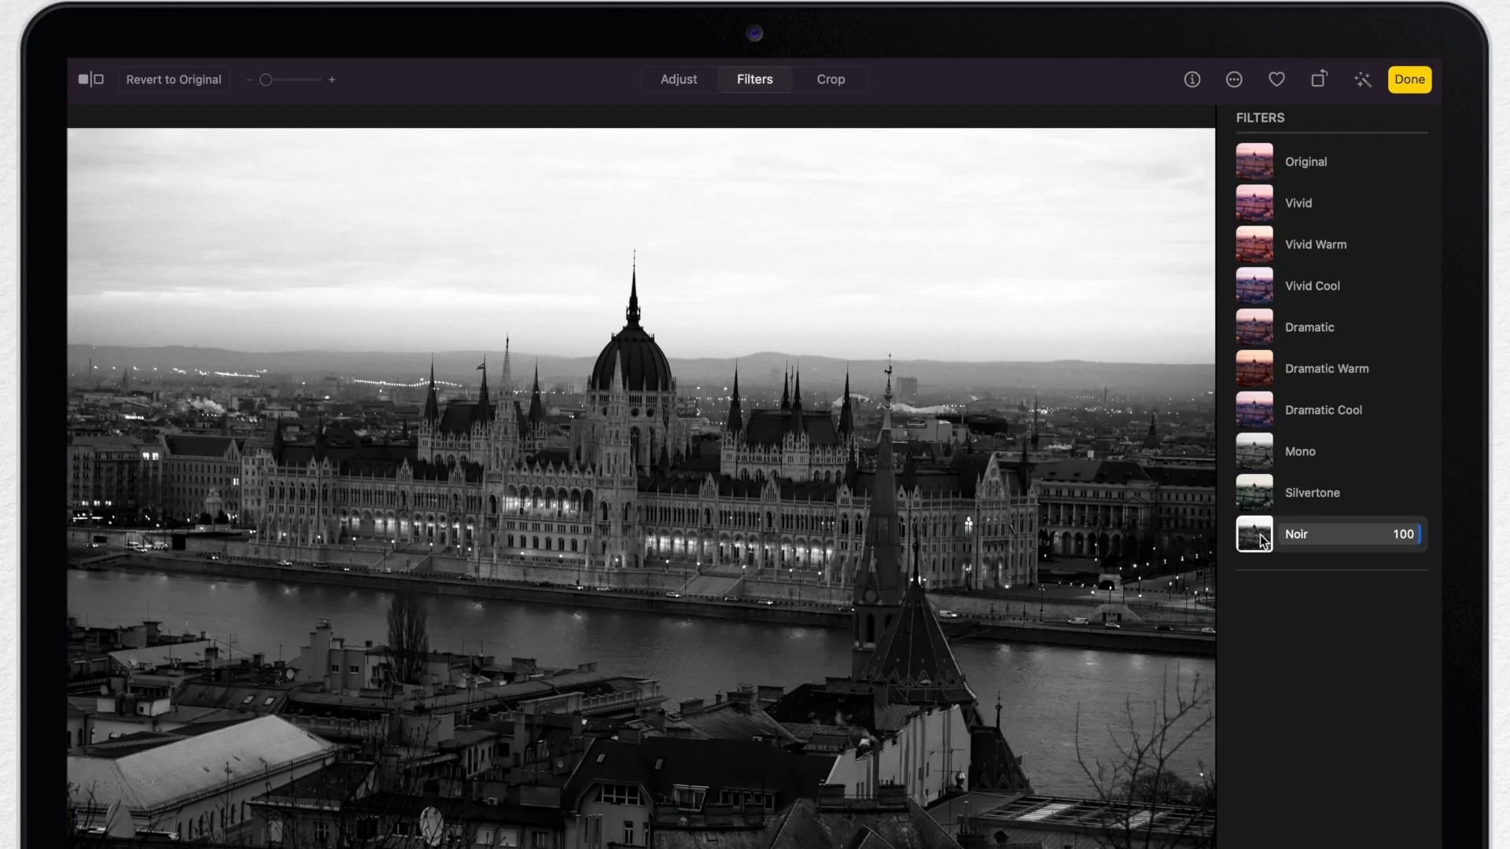
click(1255, 166)
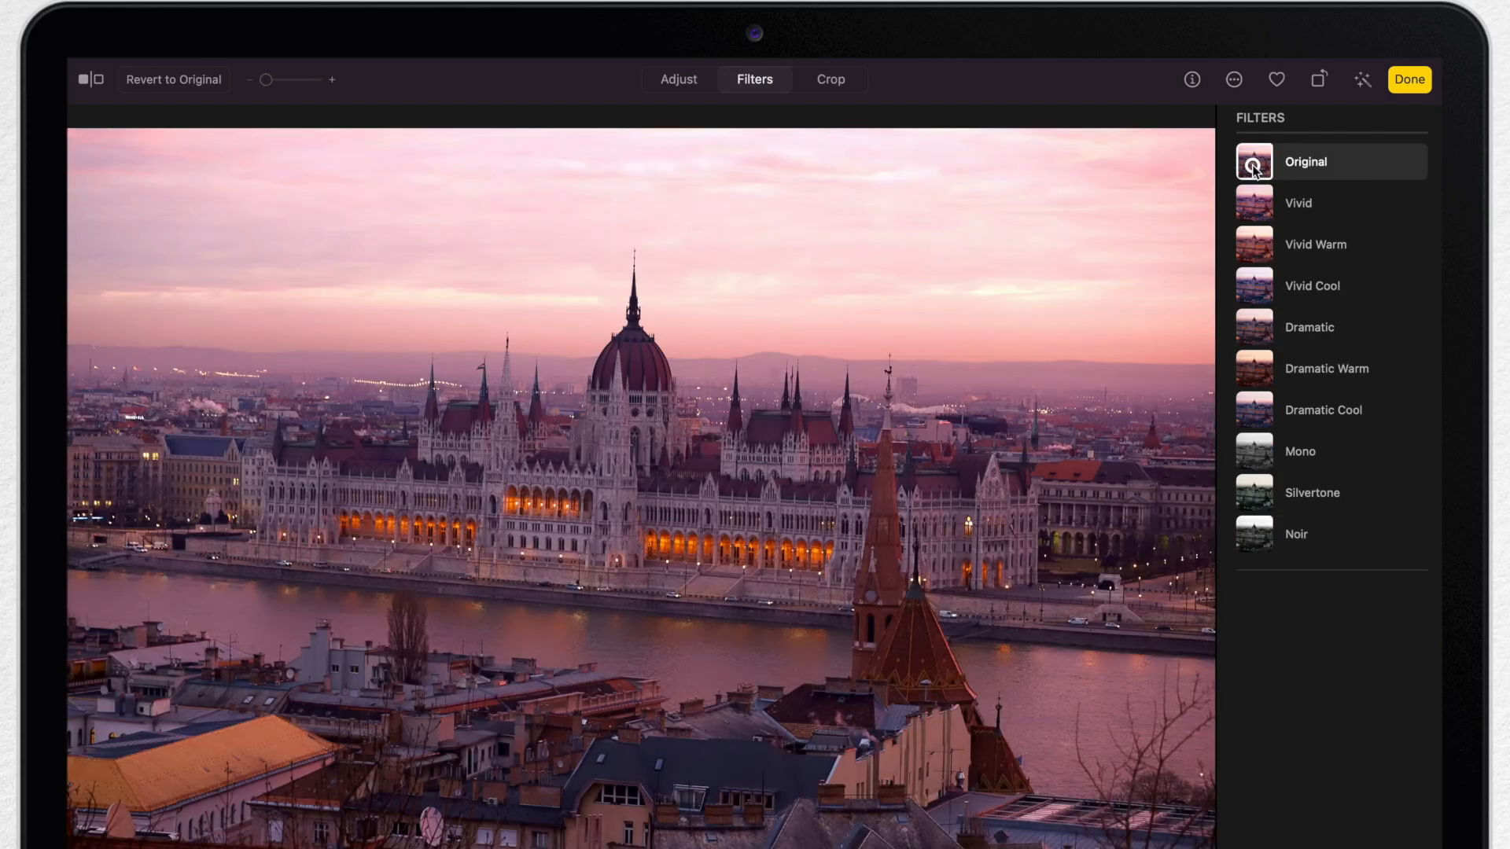
Save the sunset photo's edits, and straighten the close-up parliament photo until the quay is level and the spires stand upright
click(1412, 82)
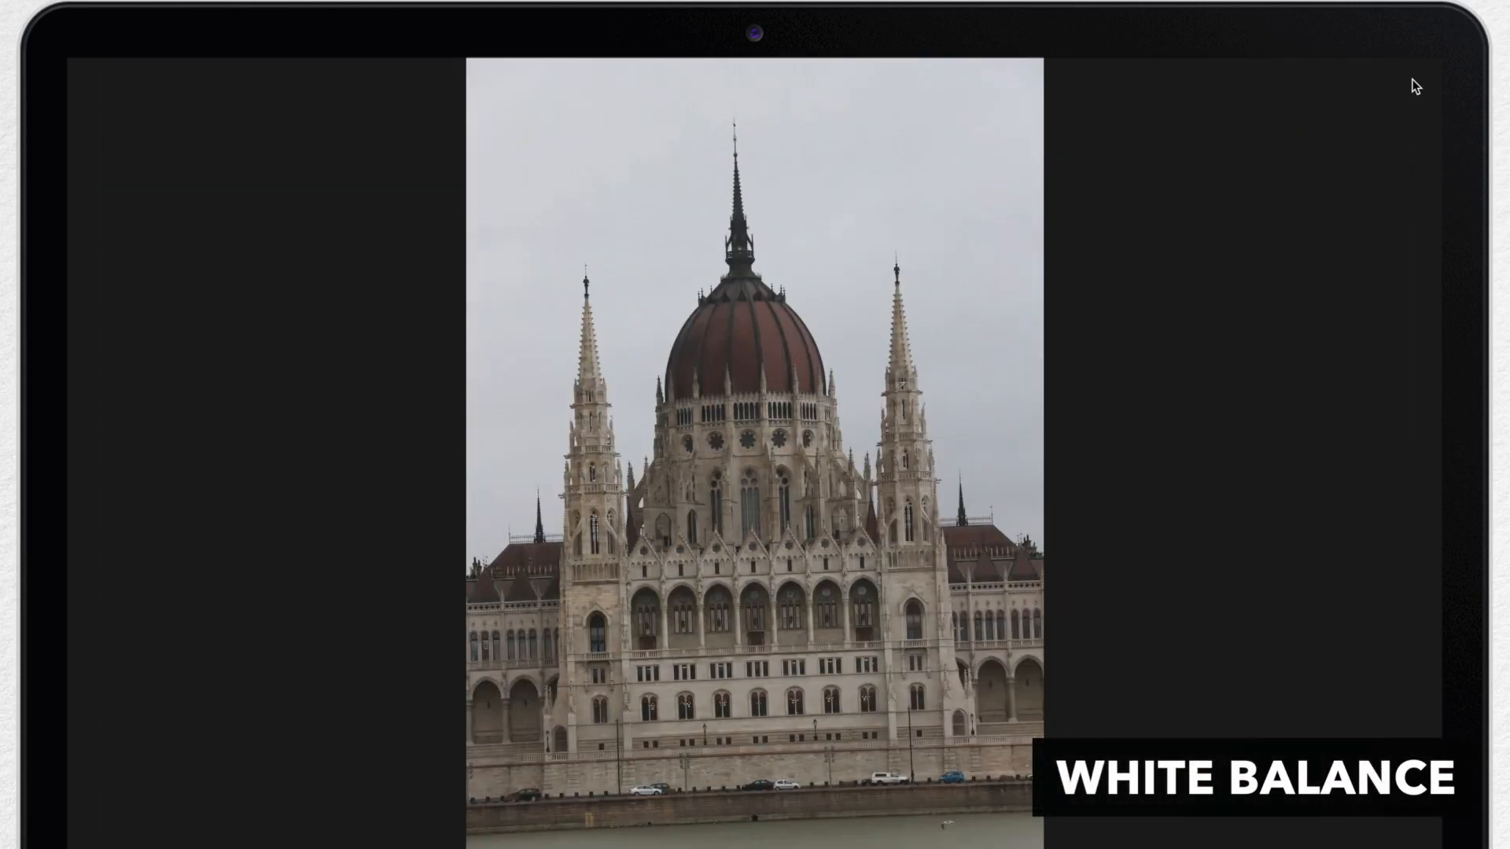
mouse_move(1319, 61)
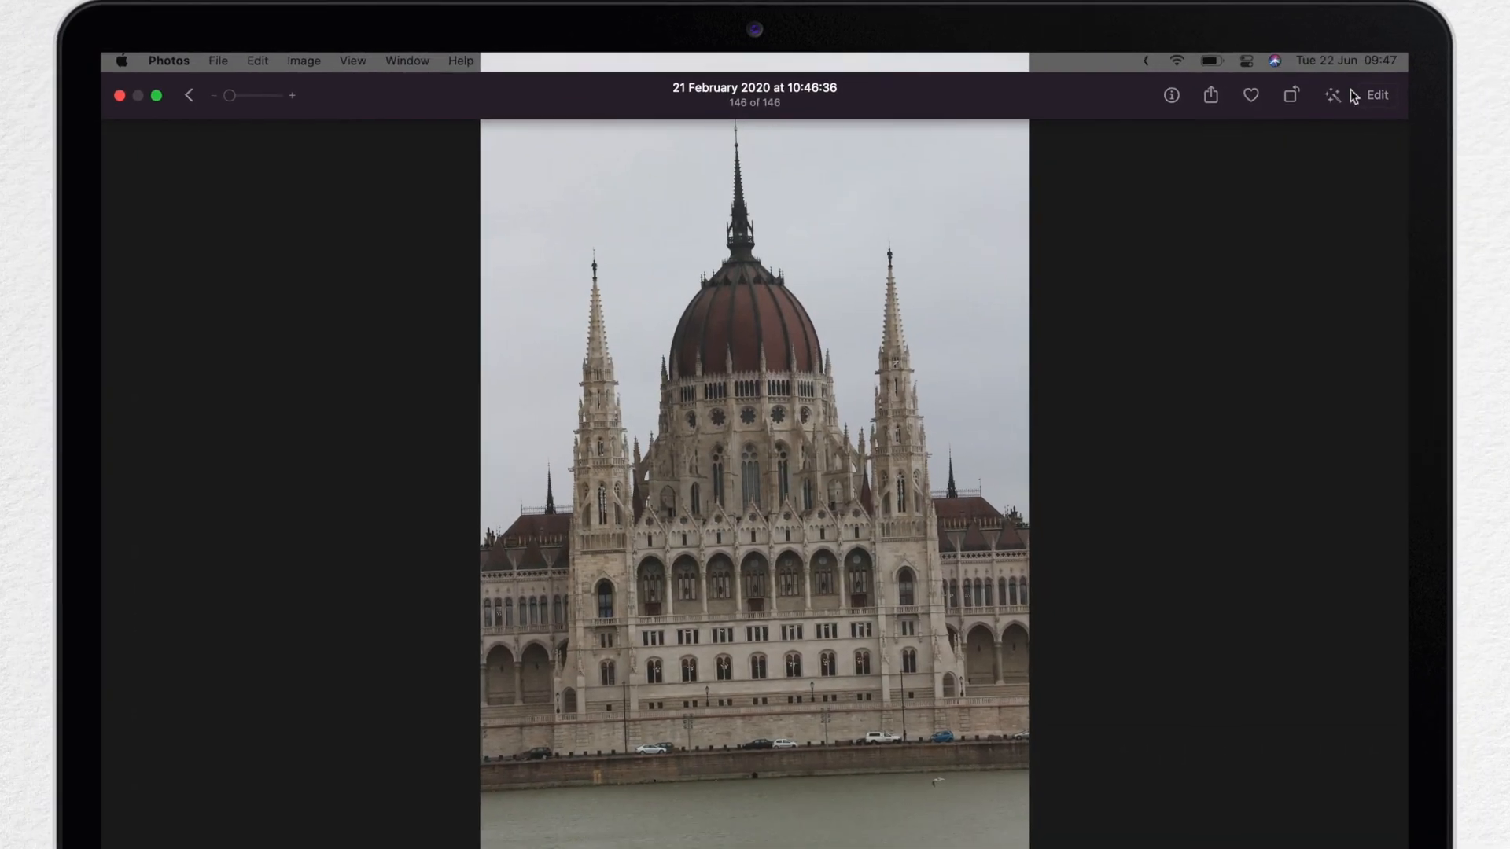
click(1414, 109)
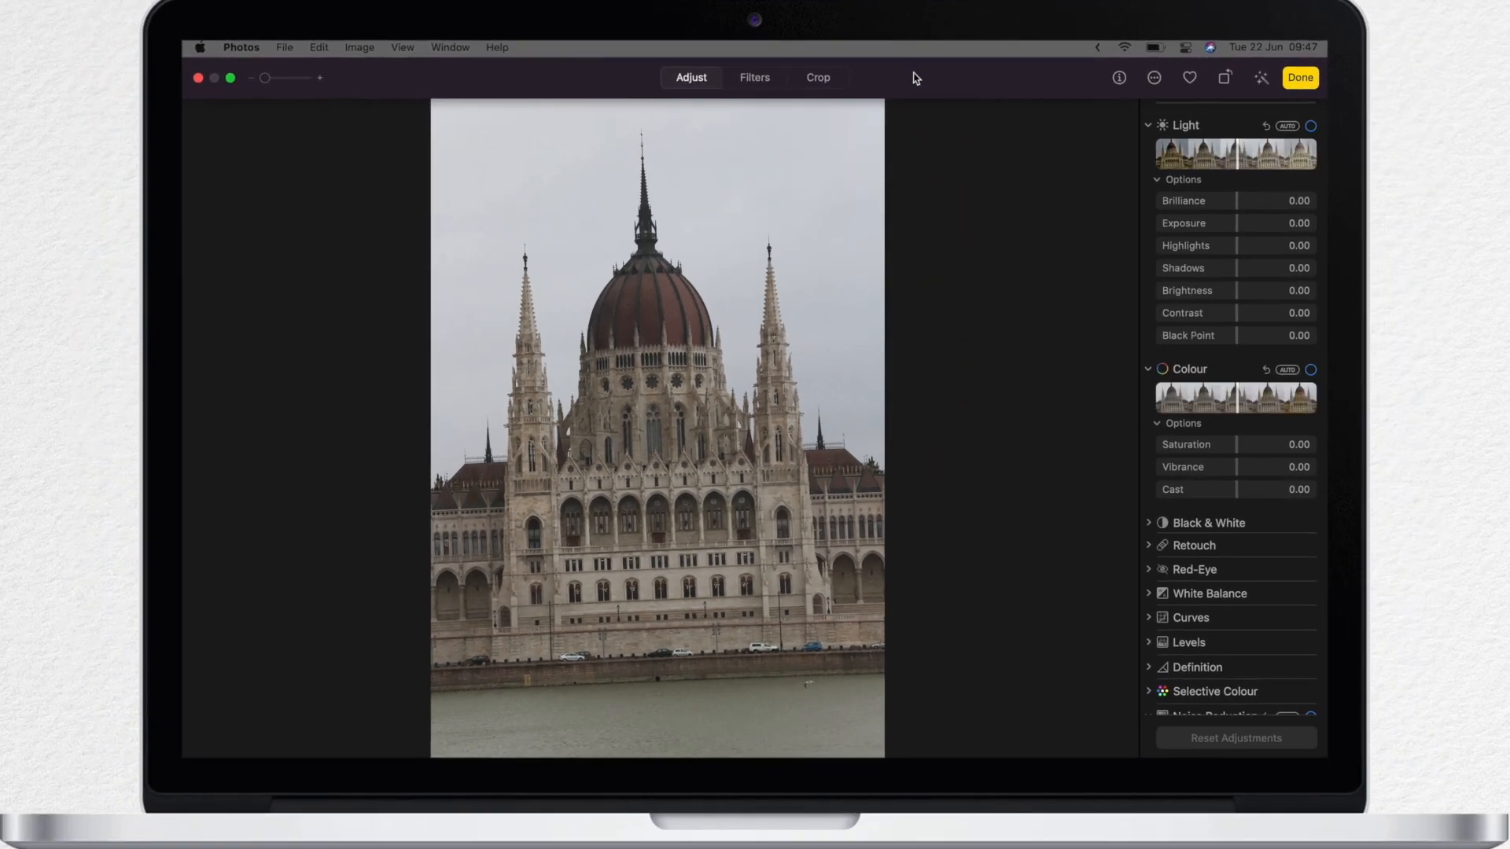
click(830, 78)
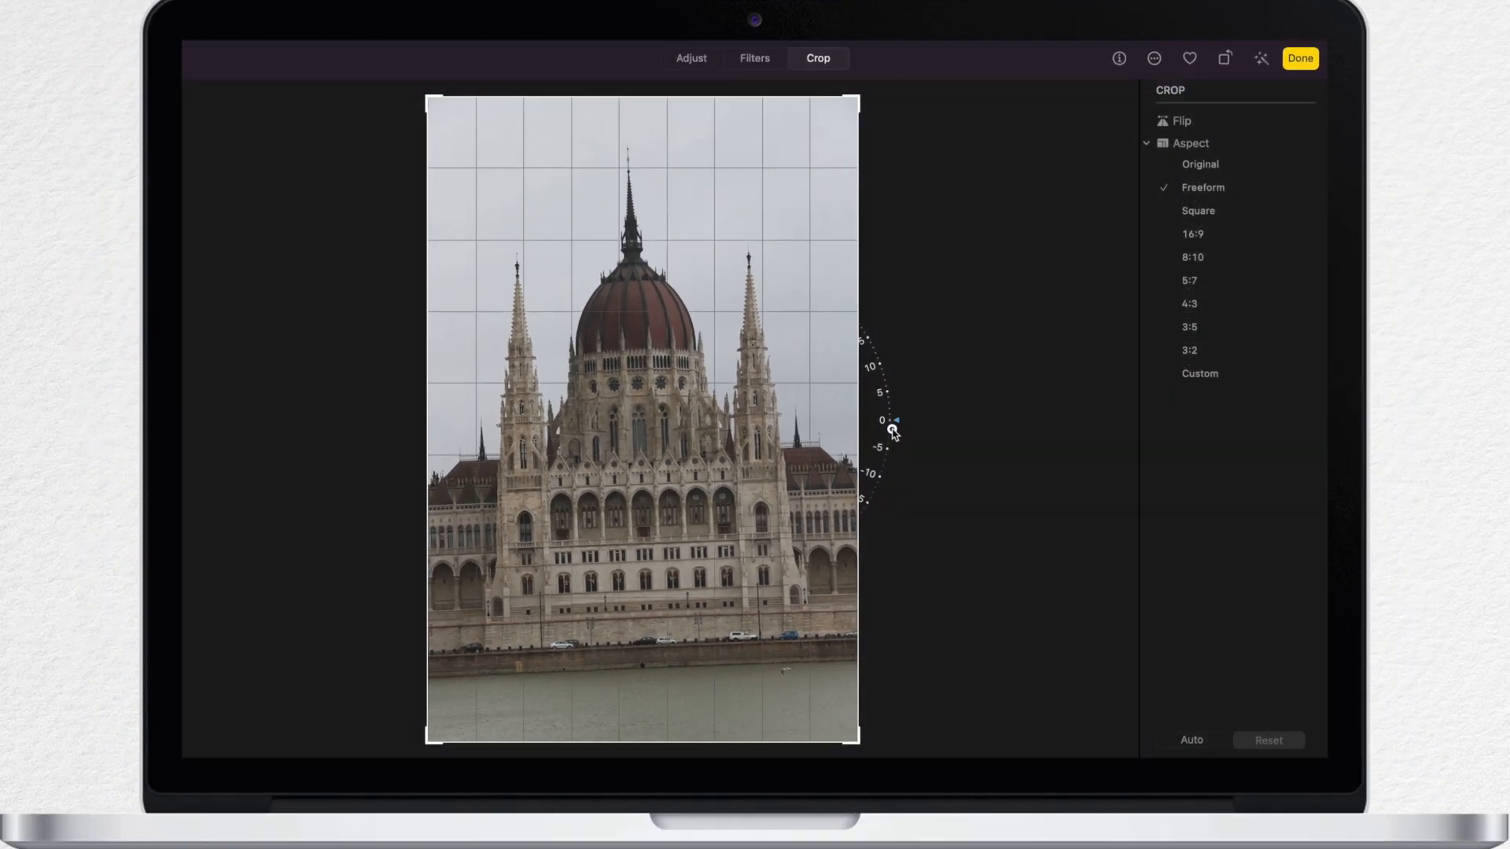
drag(887, 460, 889, 470)
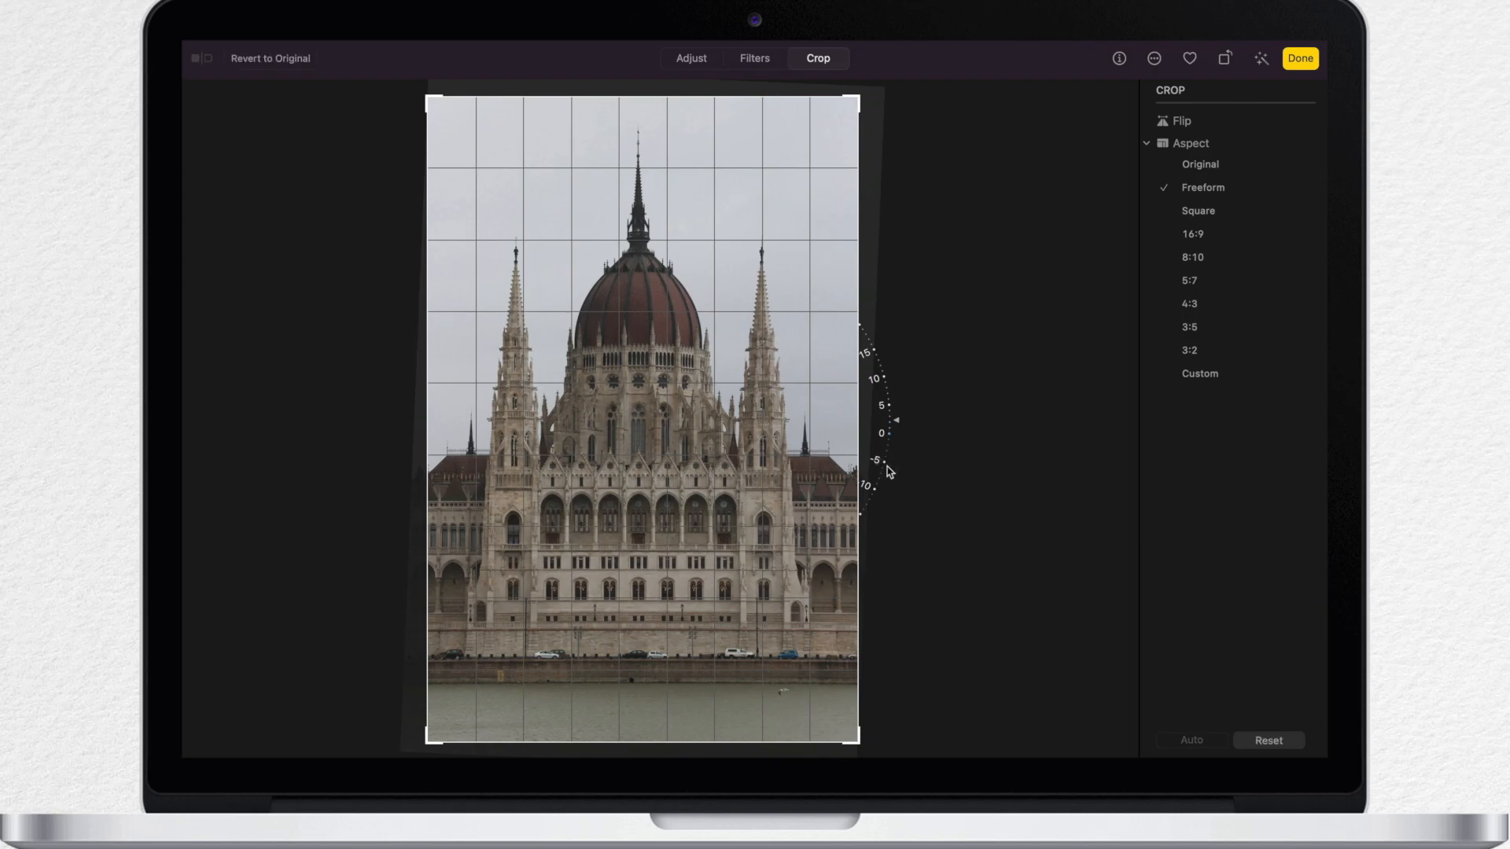
Try the automatic White Balance correction on the straightened parliament photo, and reset it
click(692, 63)
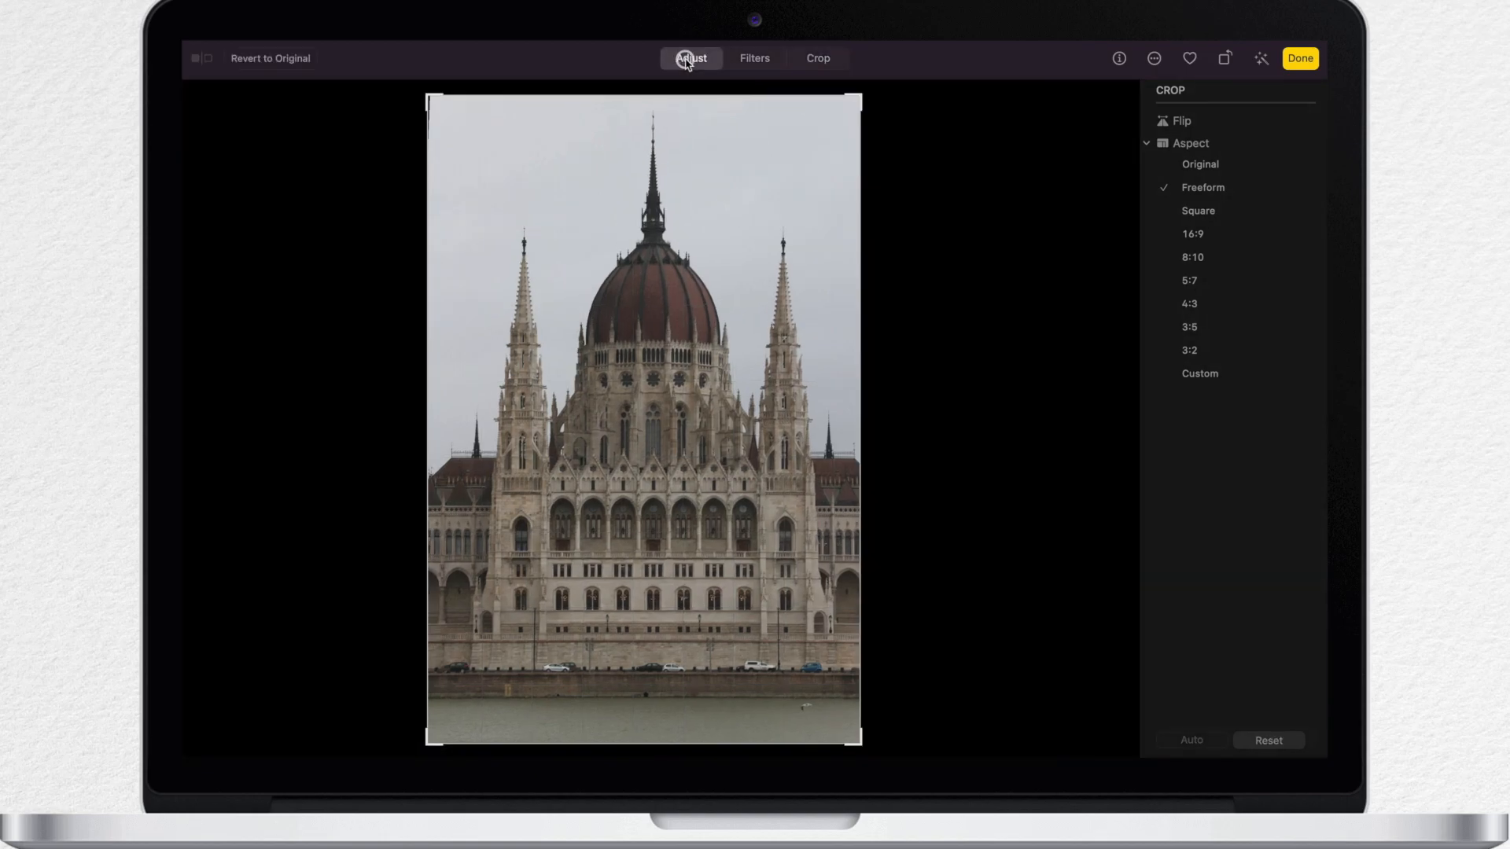
click(1148, 592)
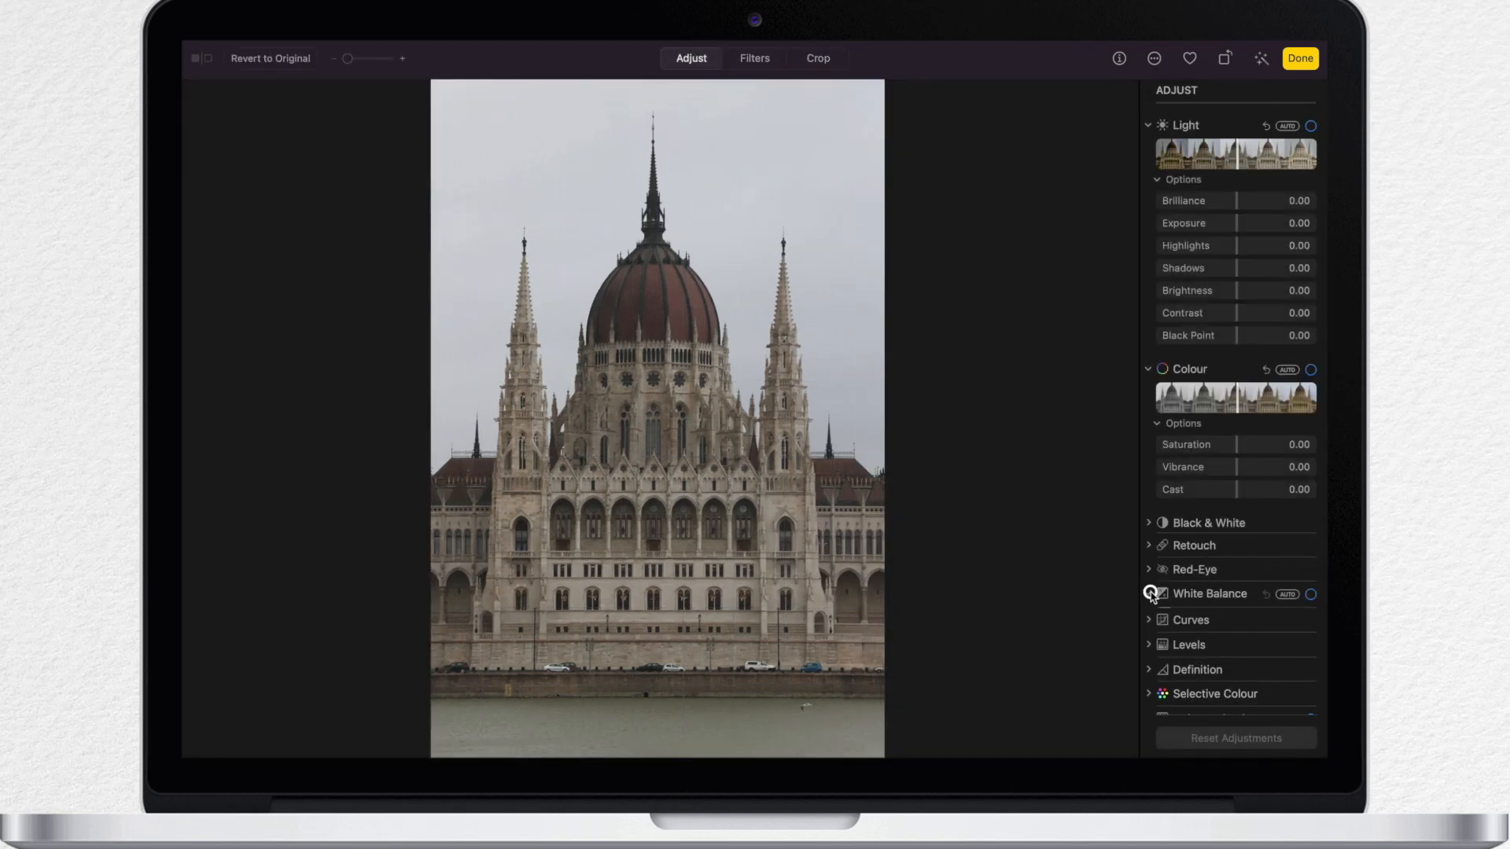
click(1287, 594)
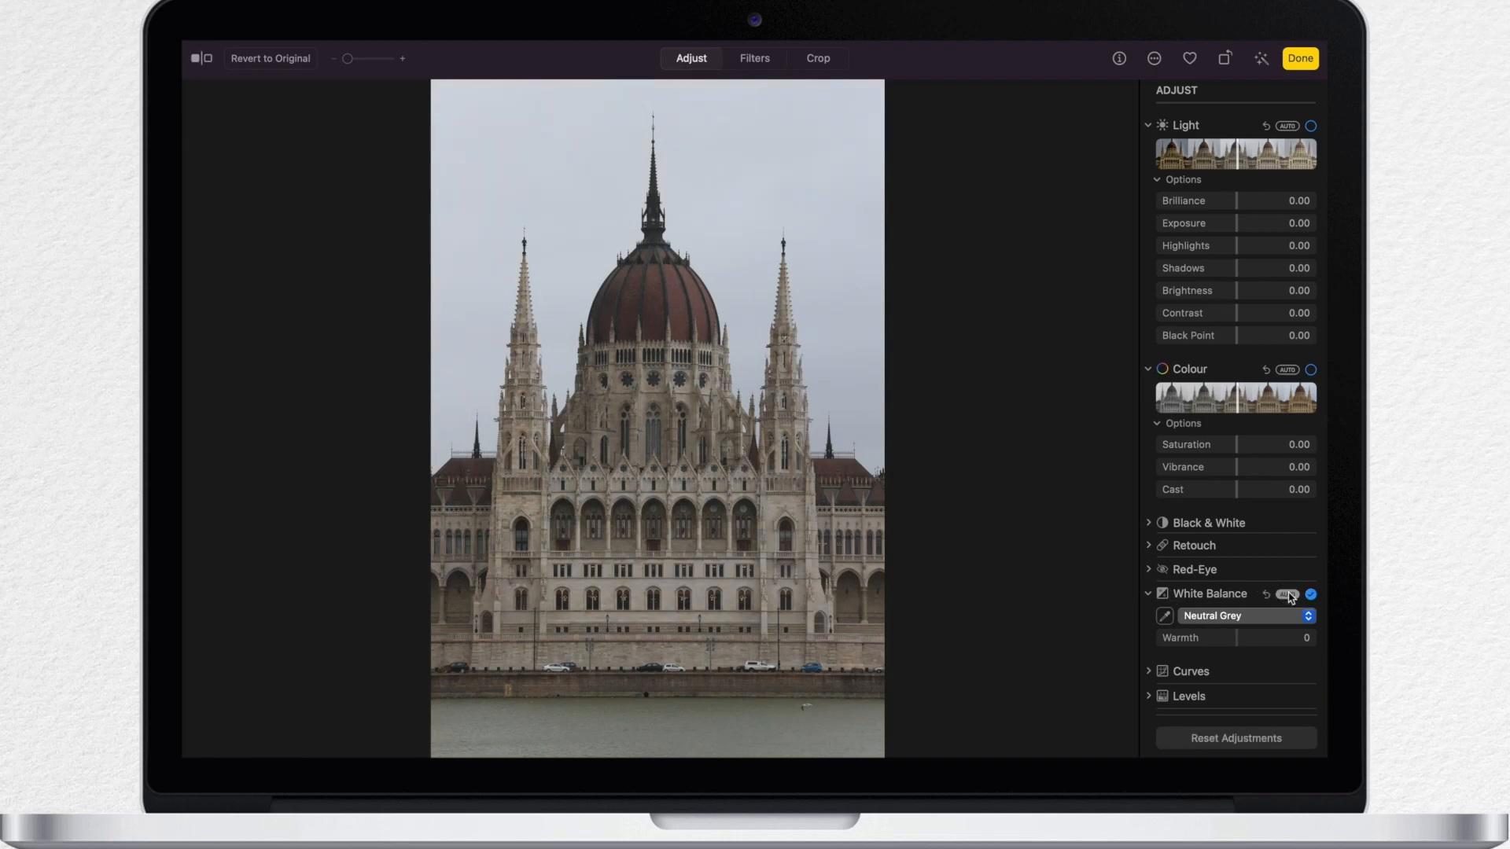
click(1267, 596)
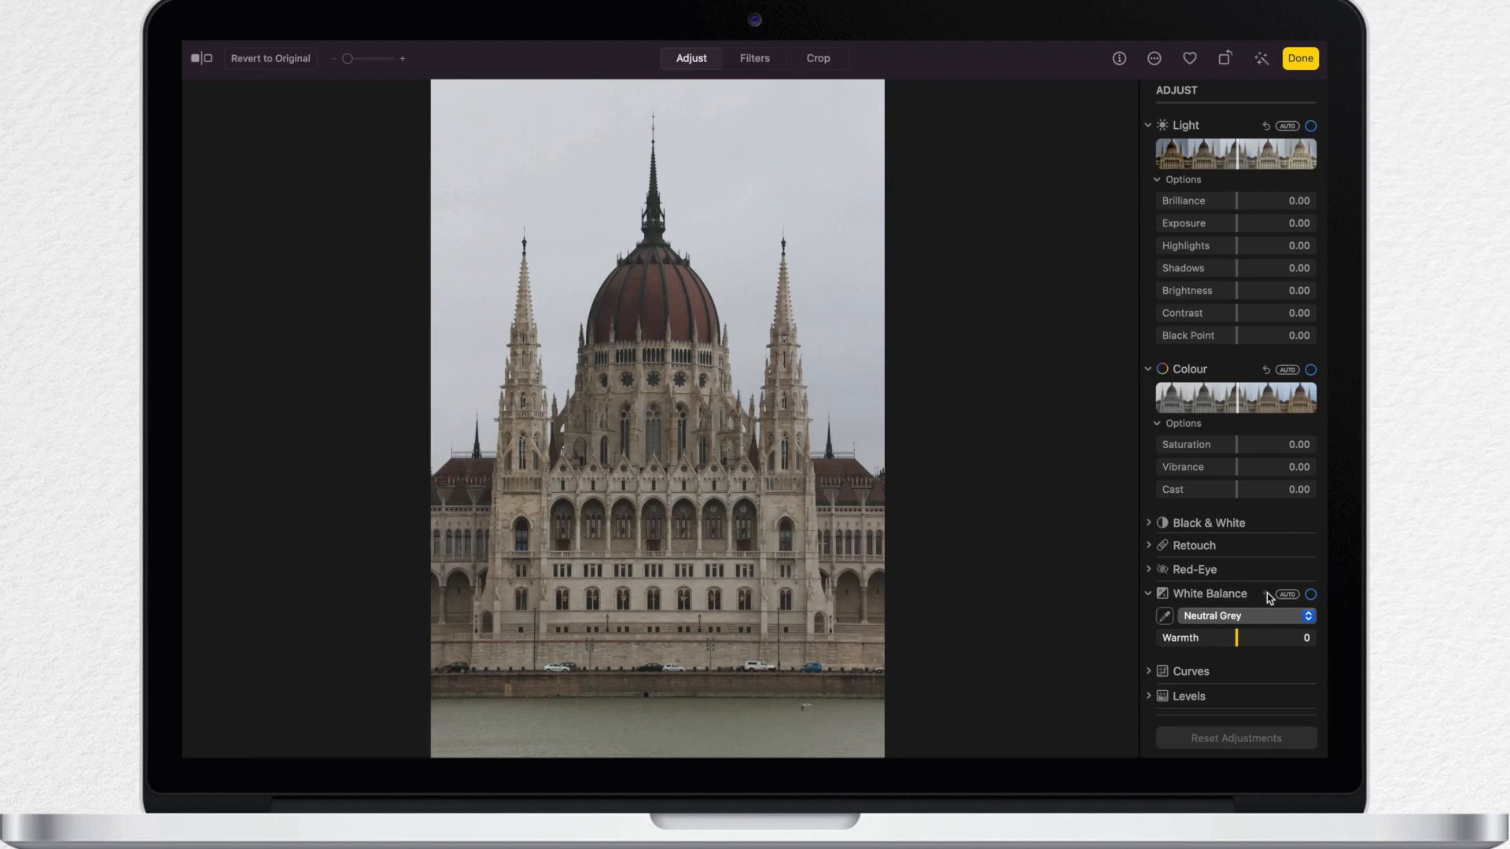
Try the Skin Tone mode for the White Balance, and return to Neutral Grey
click(1237, 619)
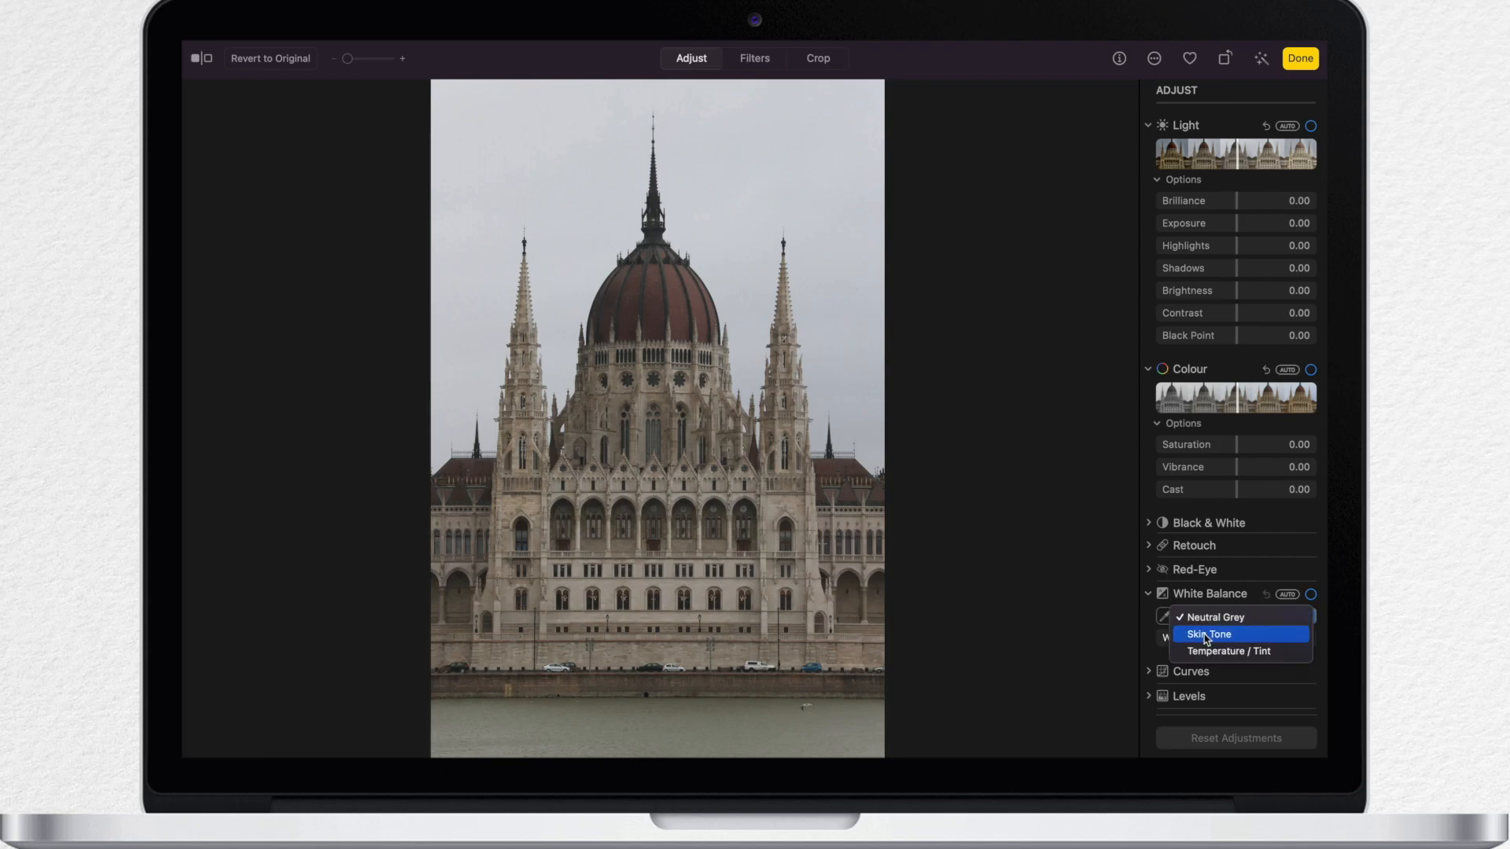
click(1246, 636)
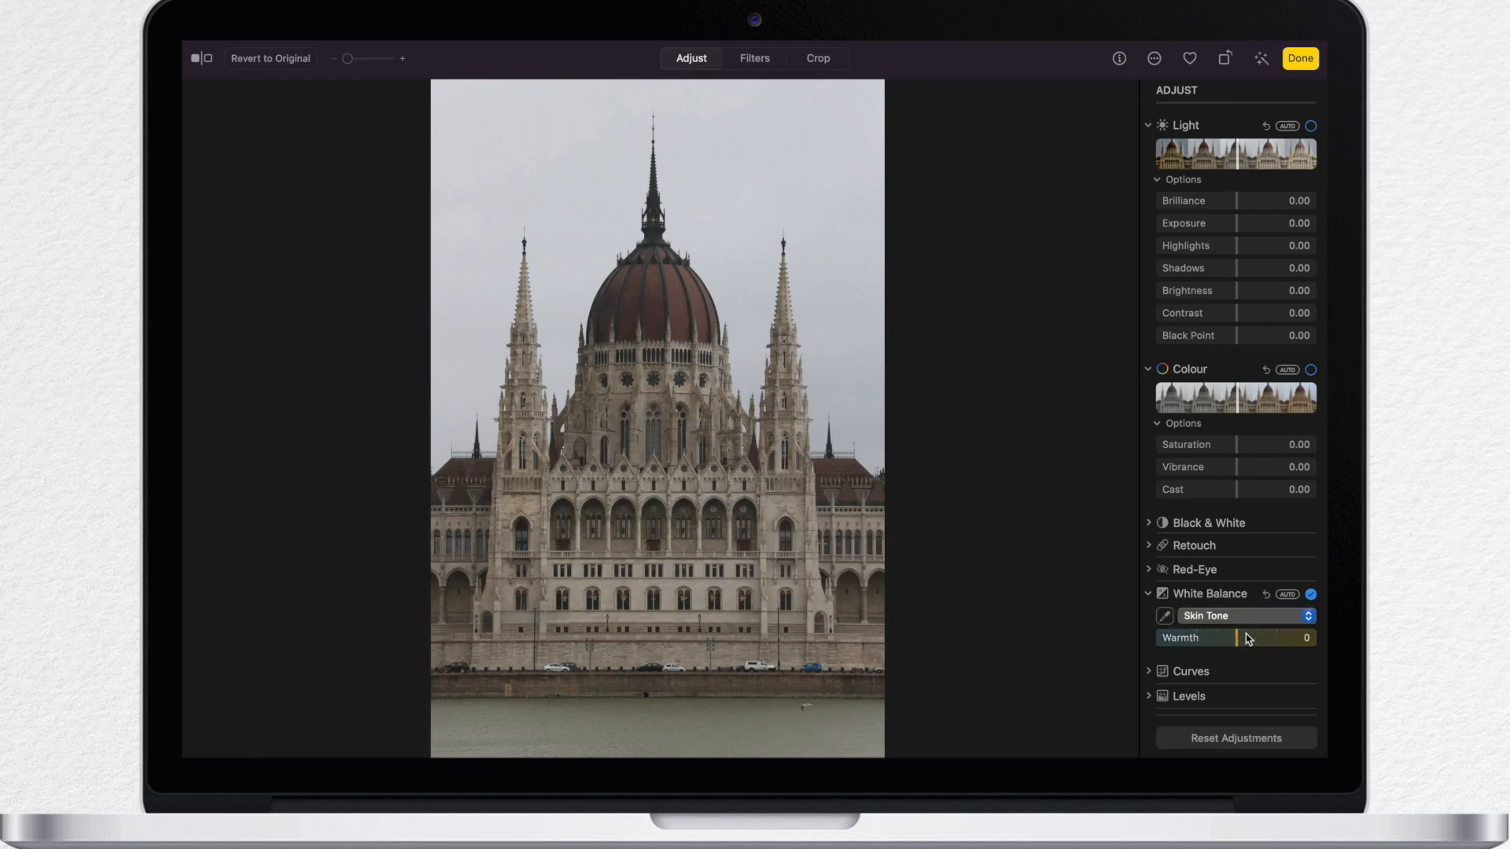
click(1231, 618)
click(1211, 603)
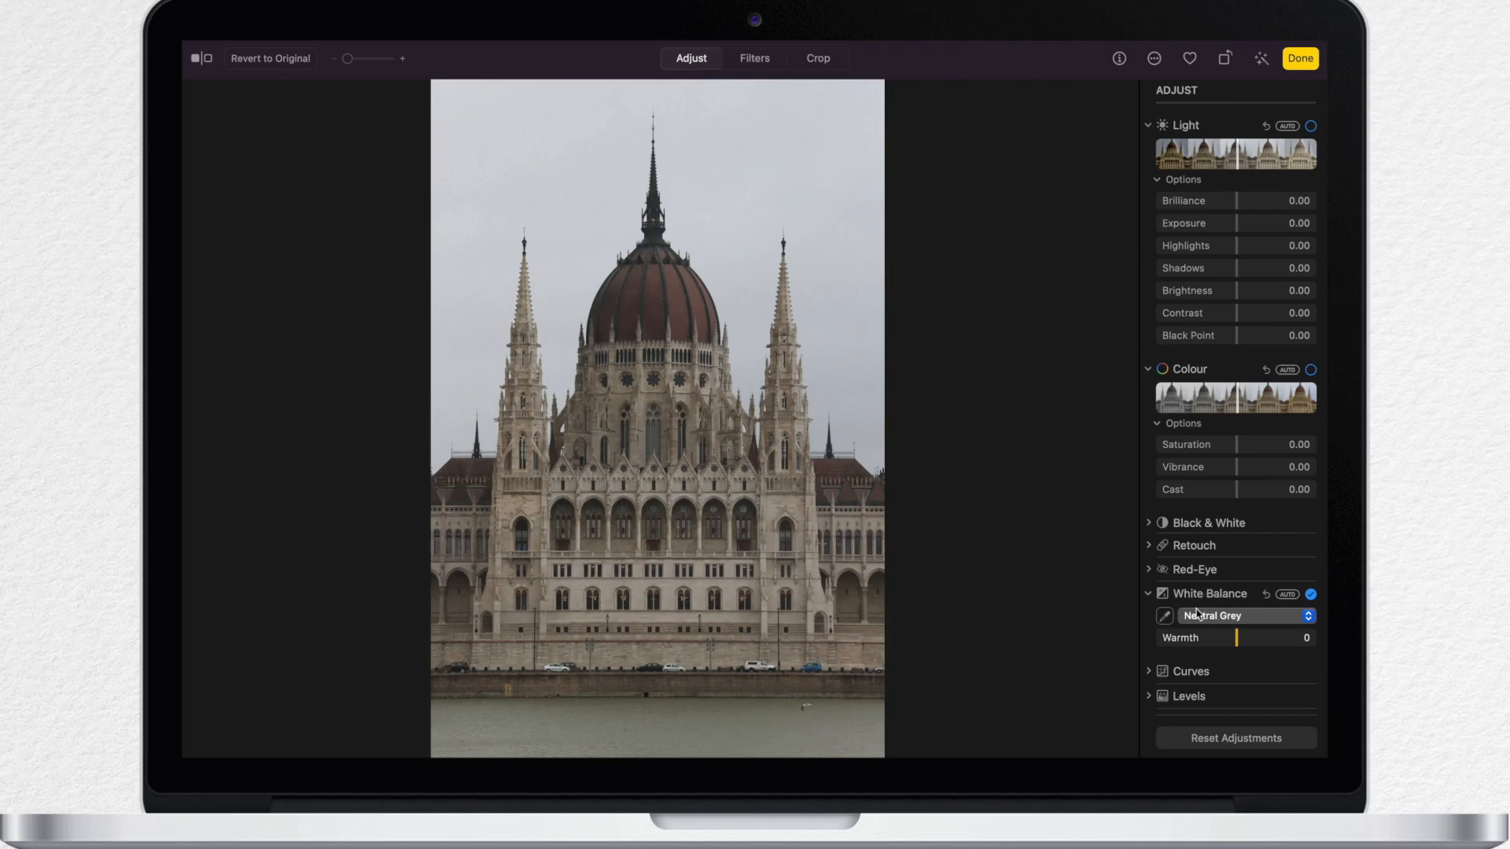
Sample neutral grey from the sky and from the river water for the White Balance, and set Warmth to 19
click(1165, 618)
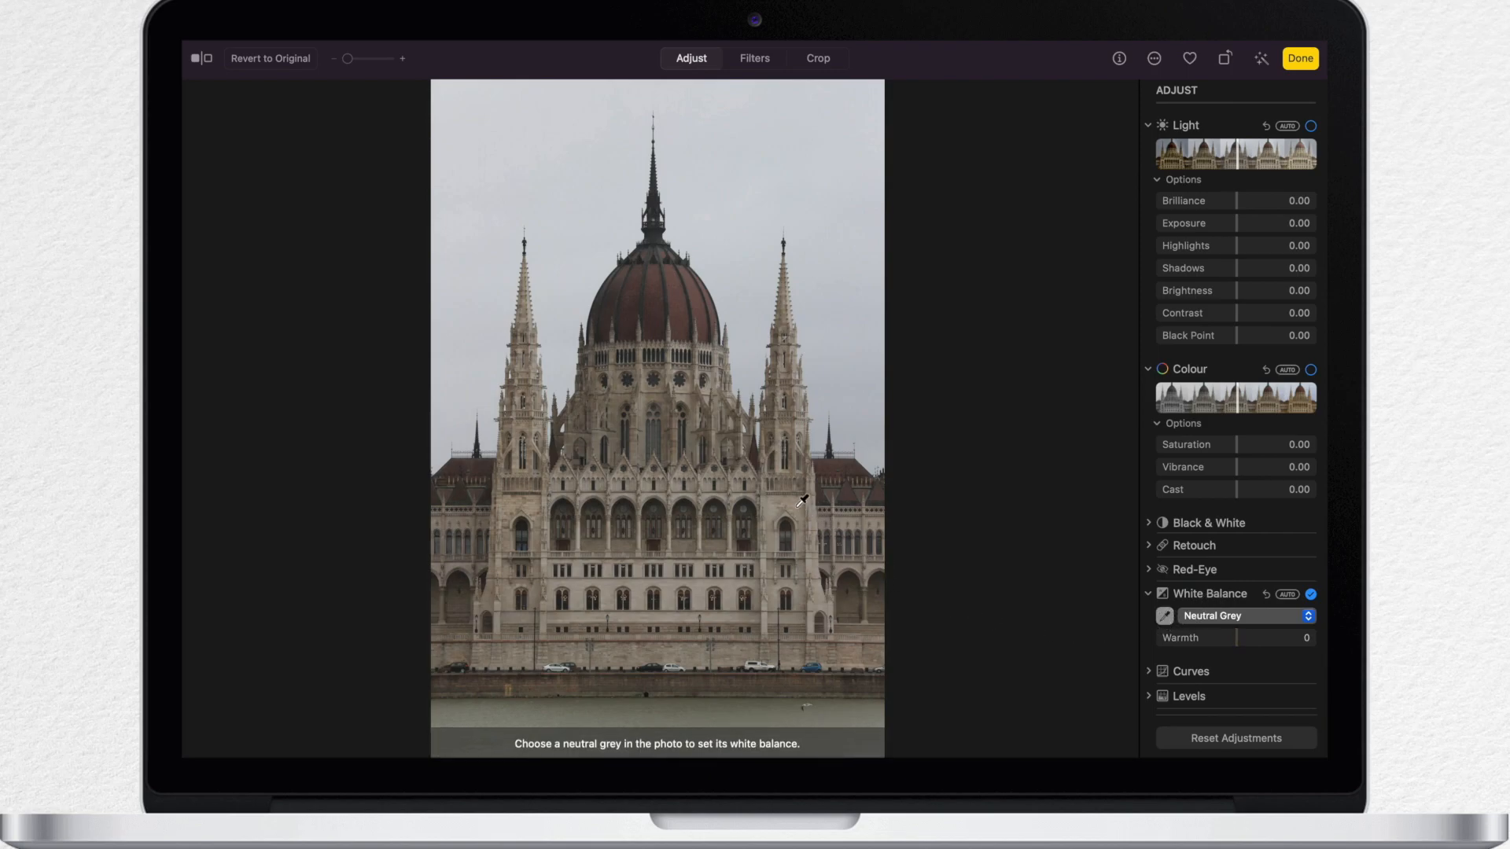
click(840, 359)
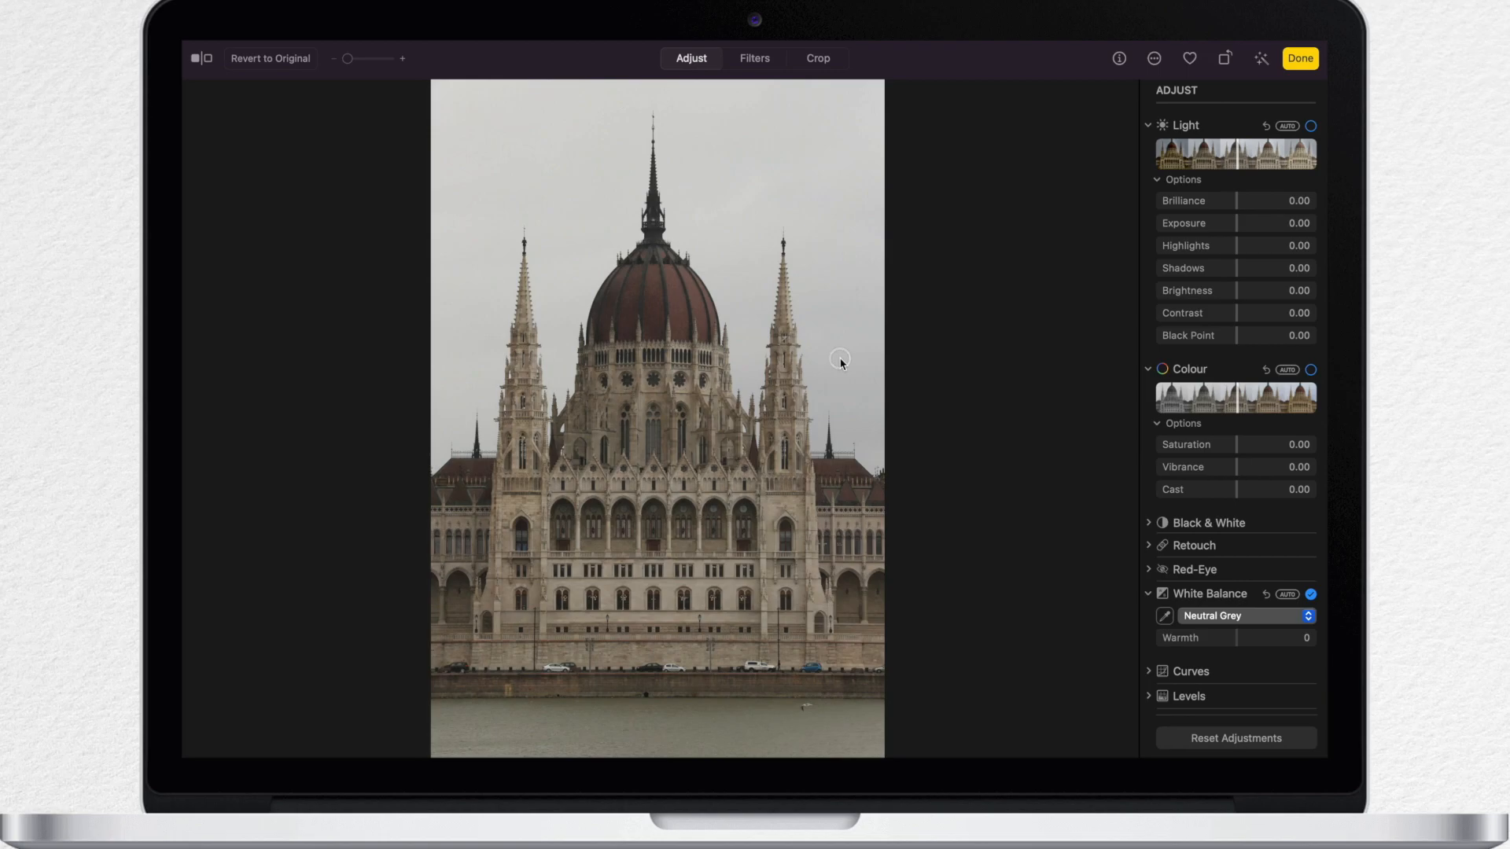
click(1165, 616)
click(839, 708)
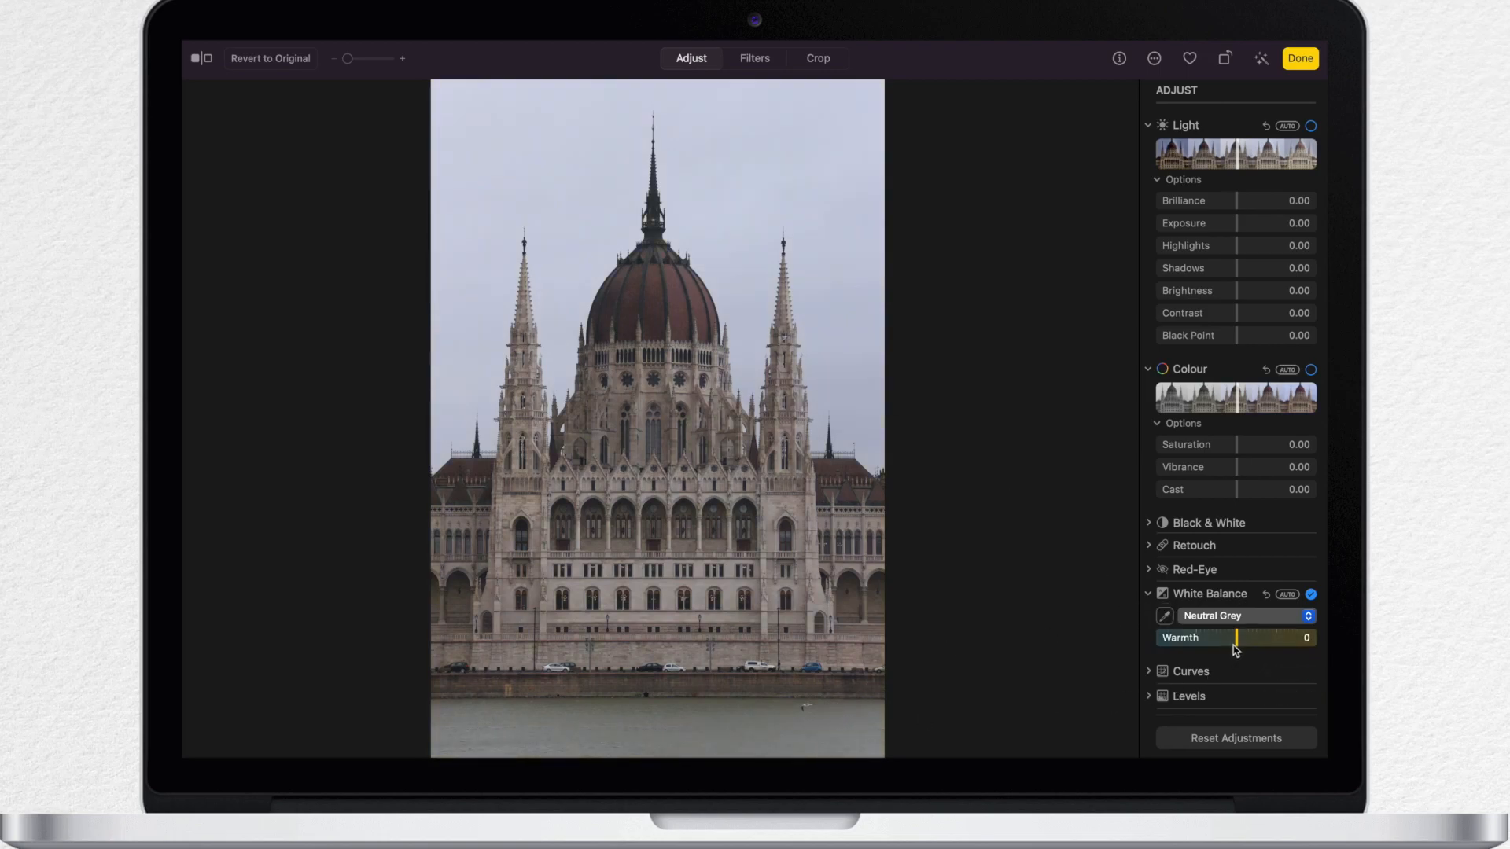
drag(1239, 645, 1252, 645)
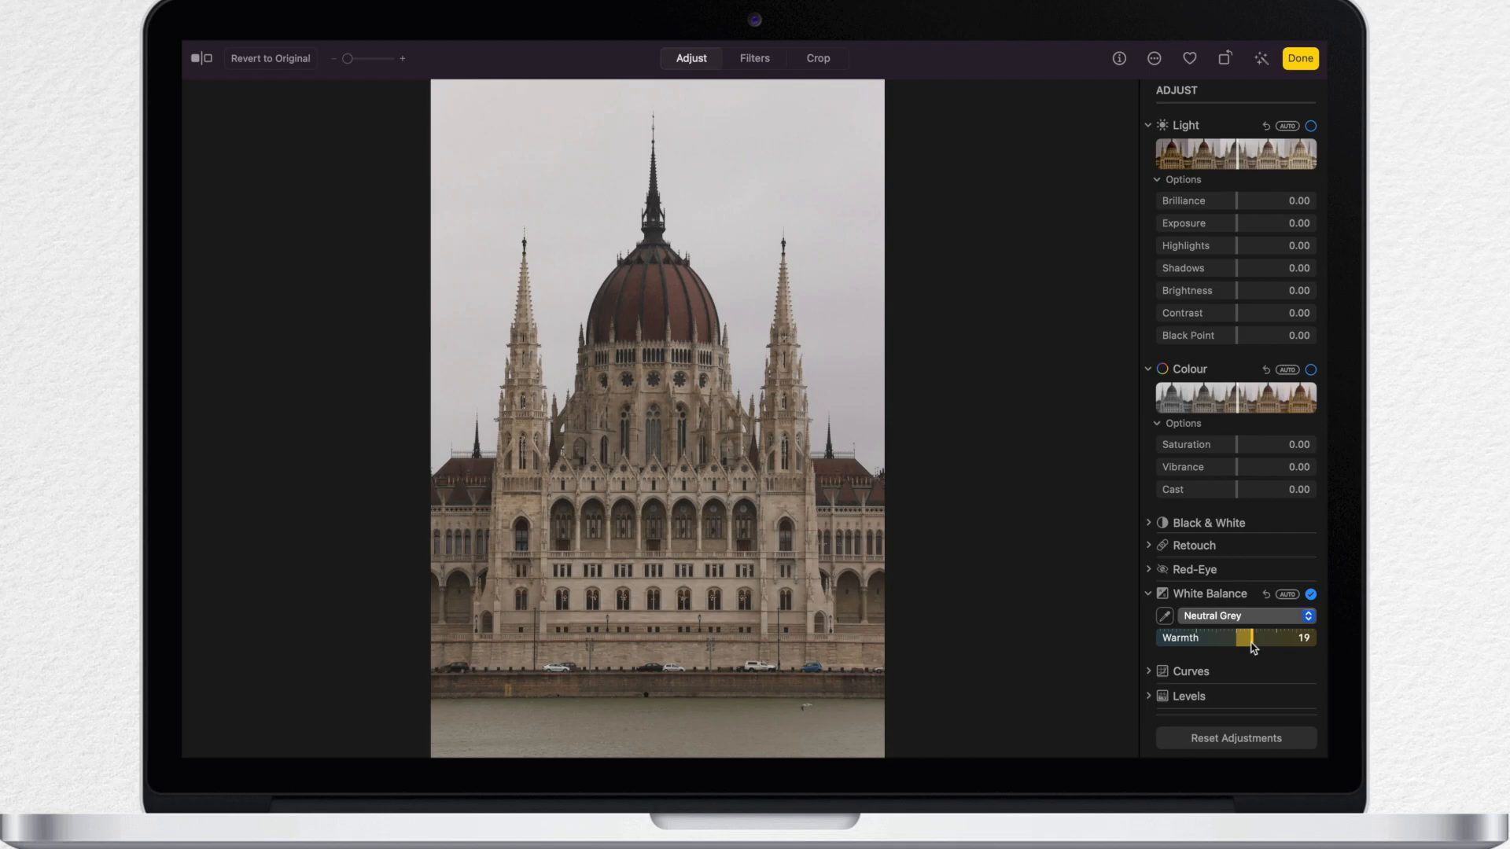
Remove the bird flying above the river using the Retouch brush at size 30.50
click(1149, 546)
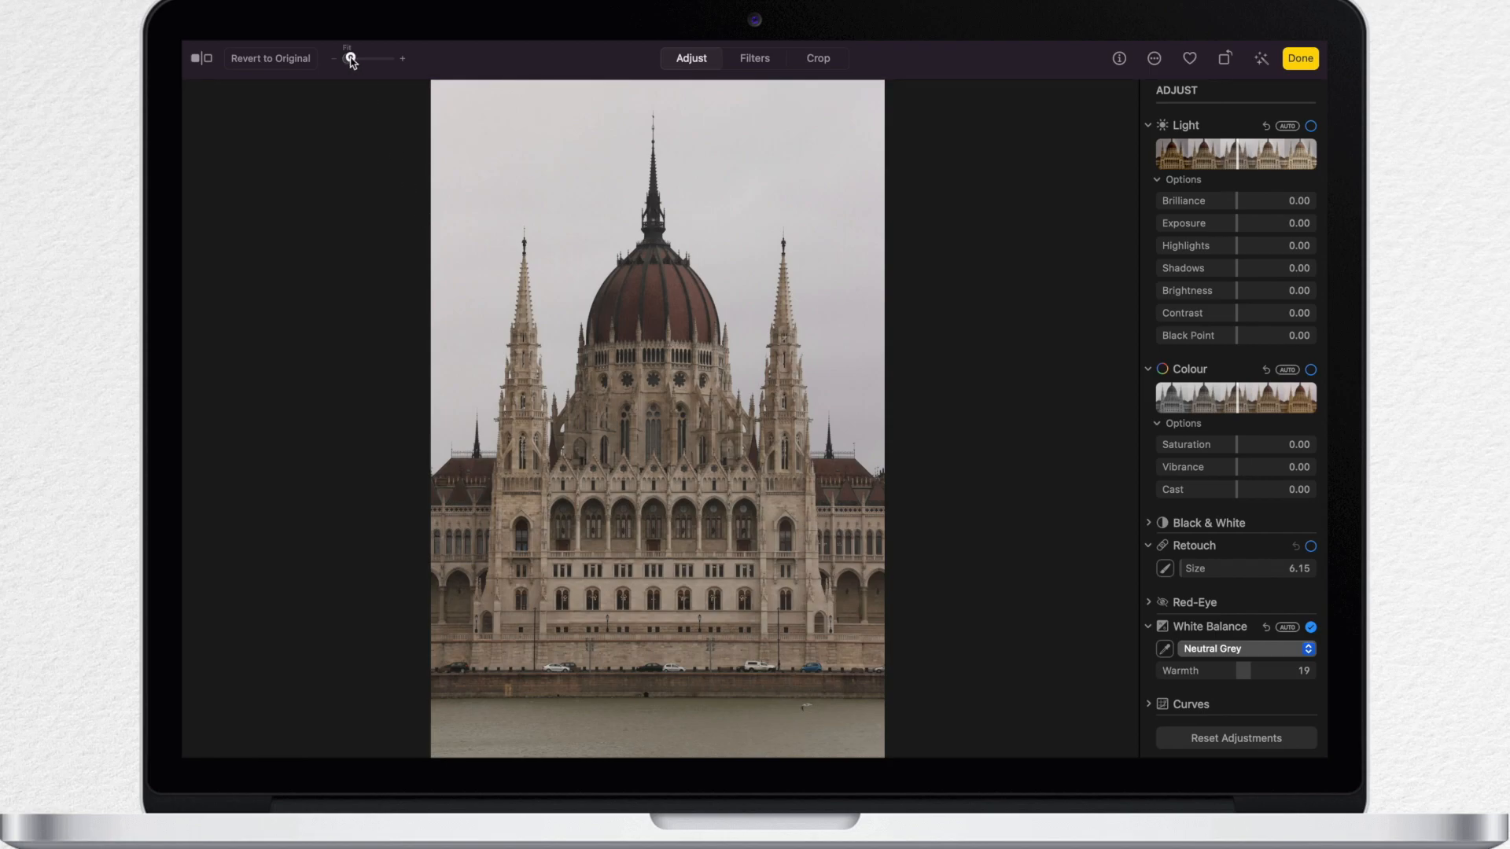
drag(351, 60, 355, 59)
scroll(693, 368, down, 5)
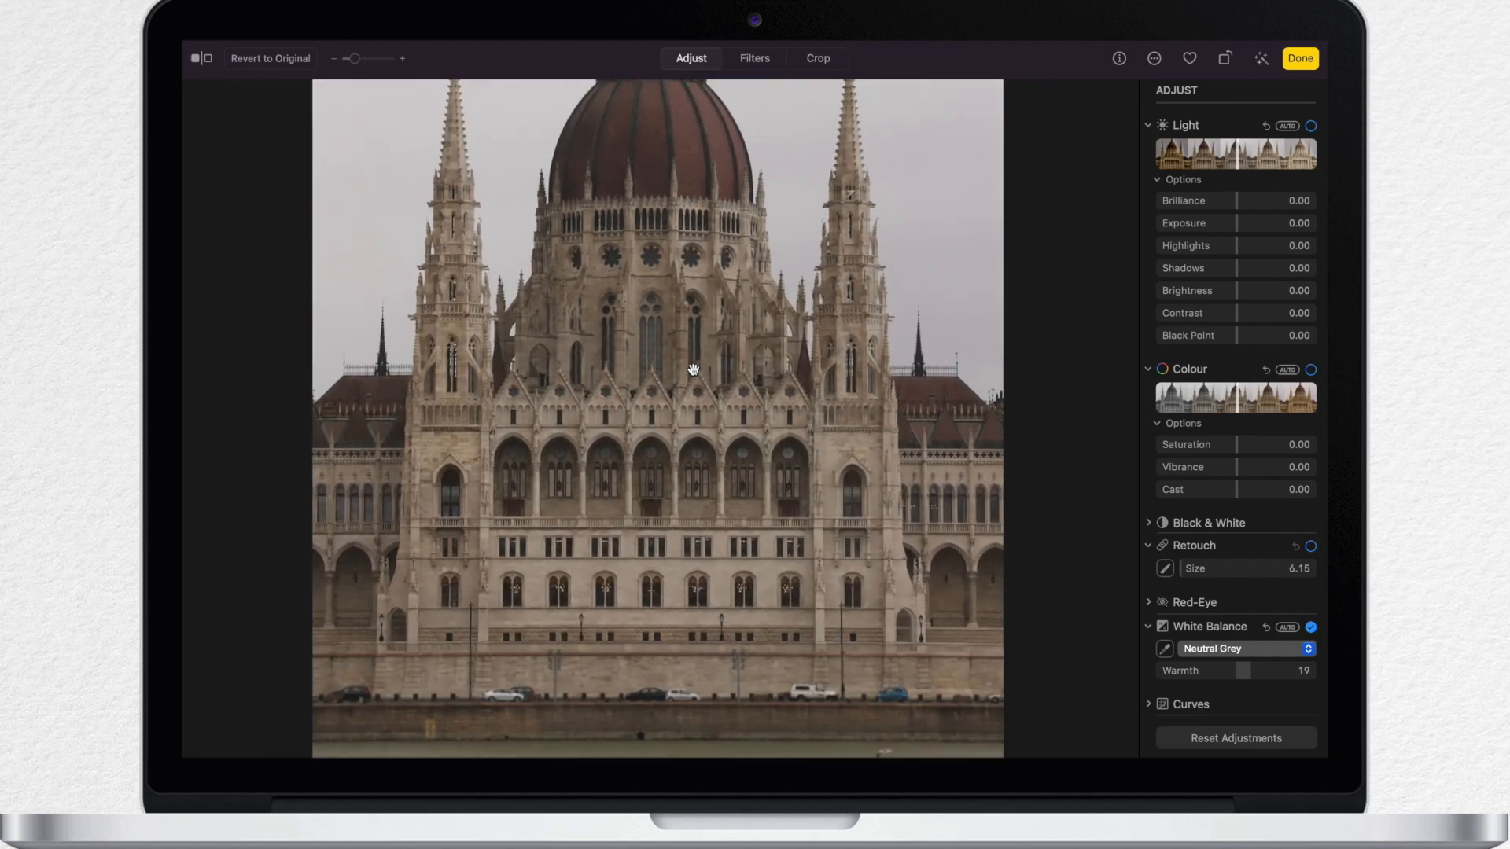
scroll(693, 369, up, 3)
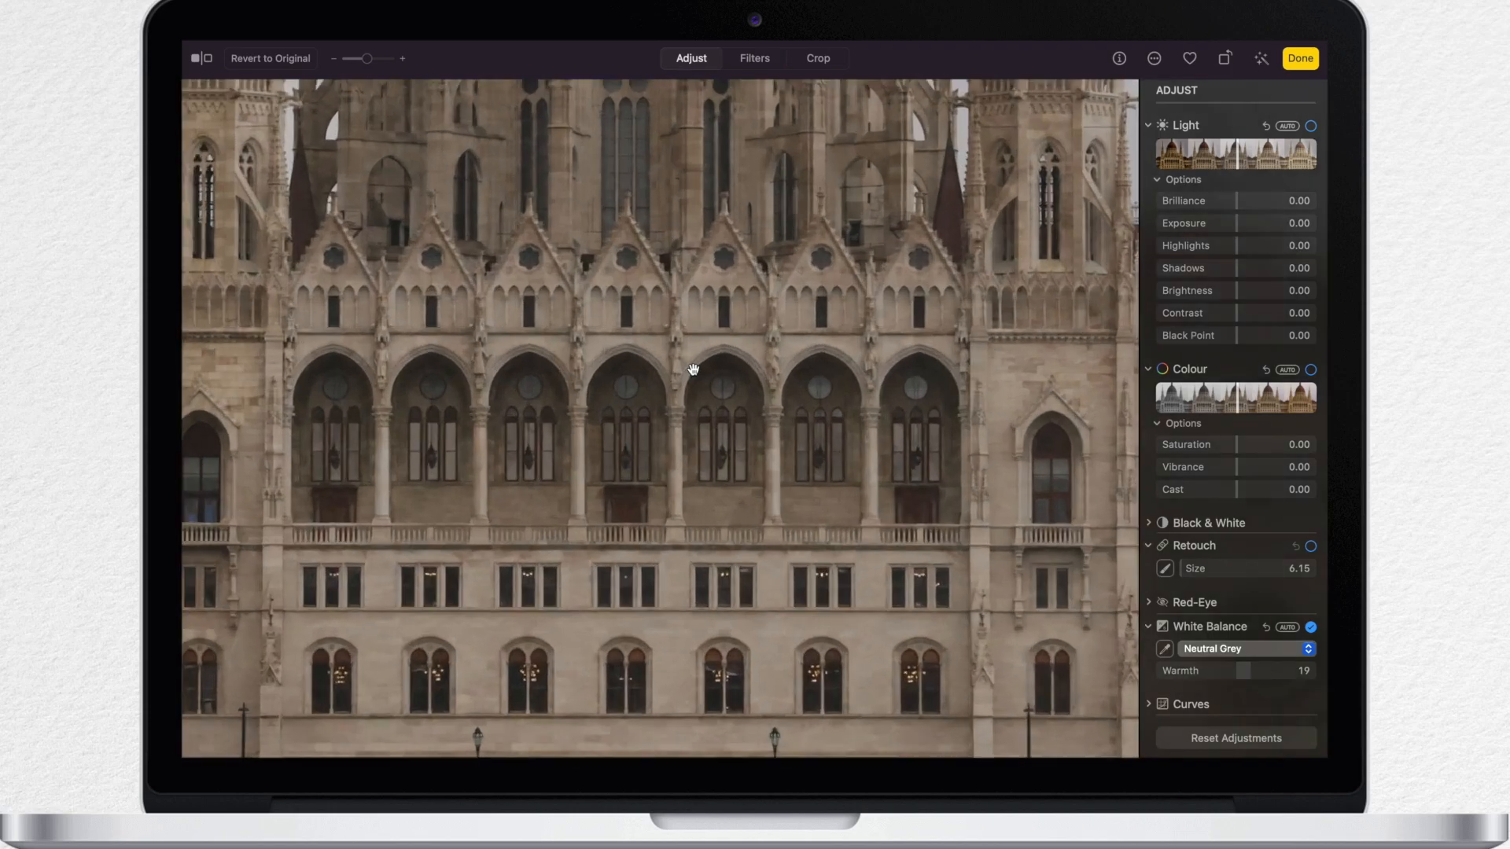
scroll(693, 368, down, 10)
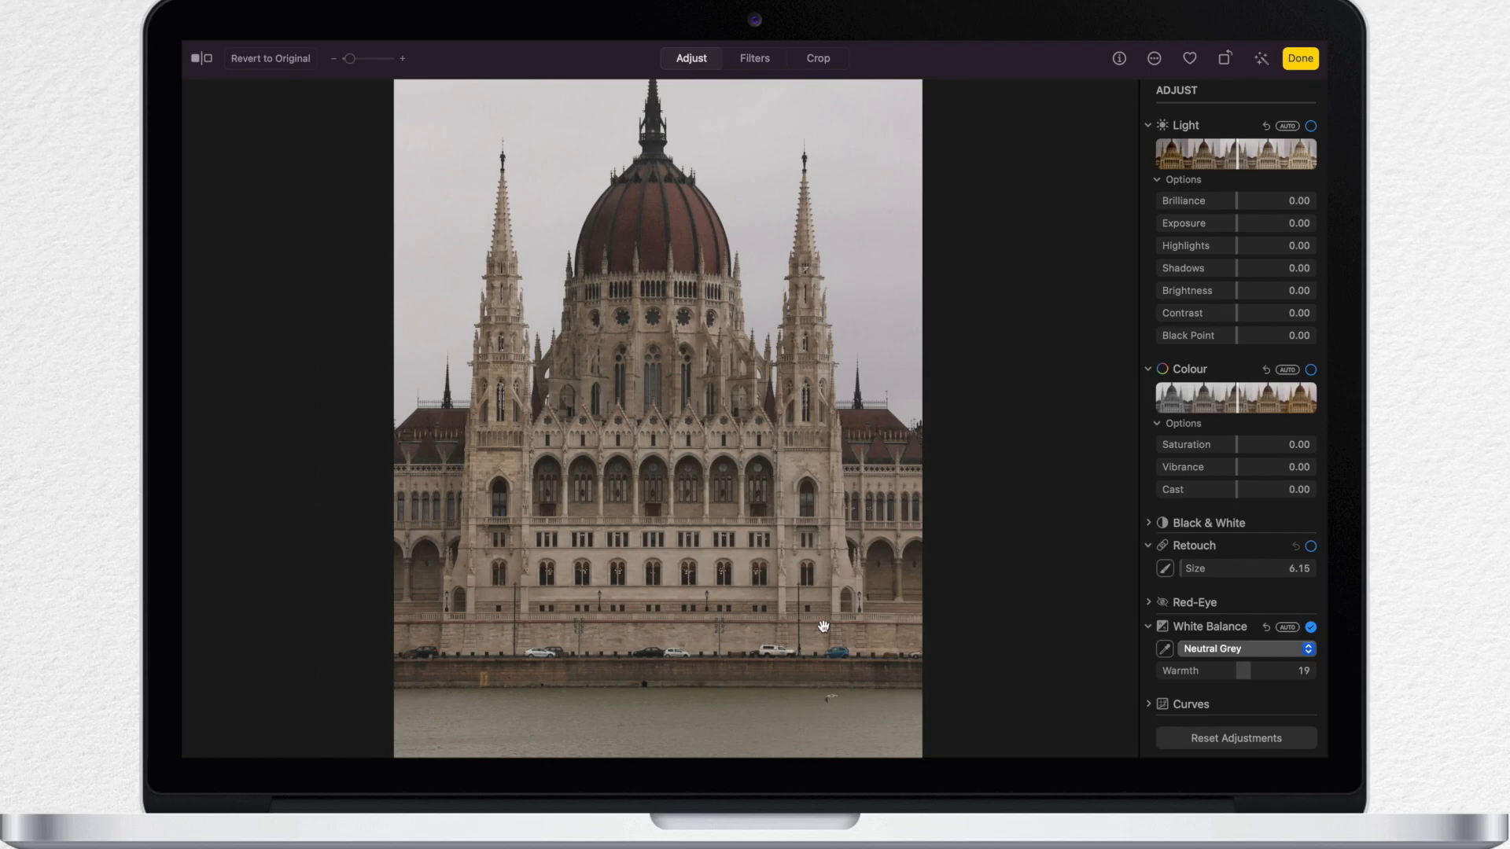
scroll(824, 627, up, 5)
scroll(823, 626, down, 10)
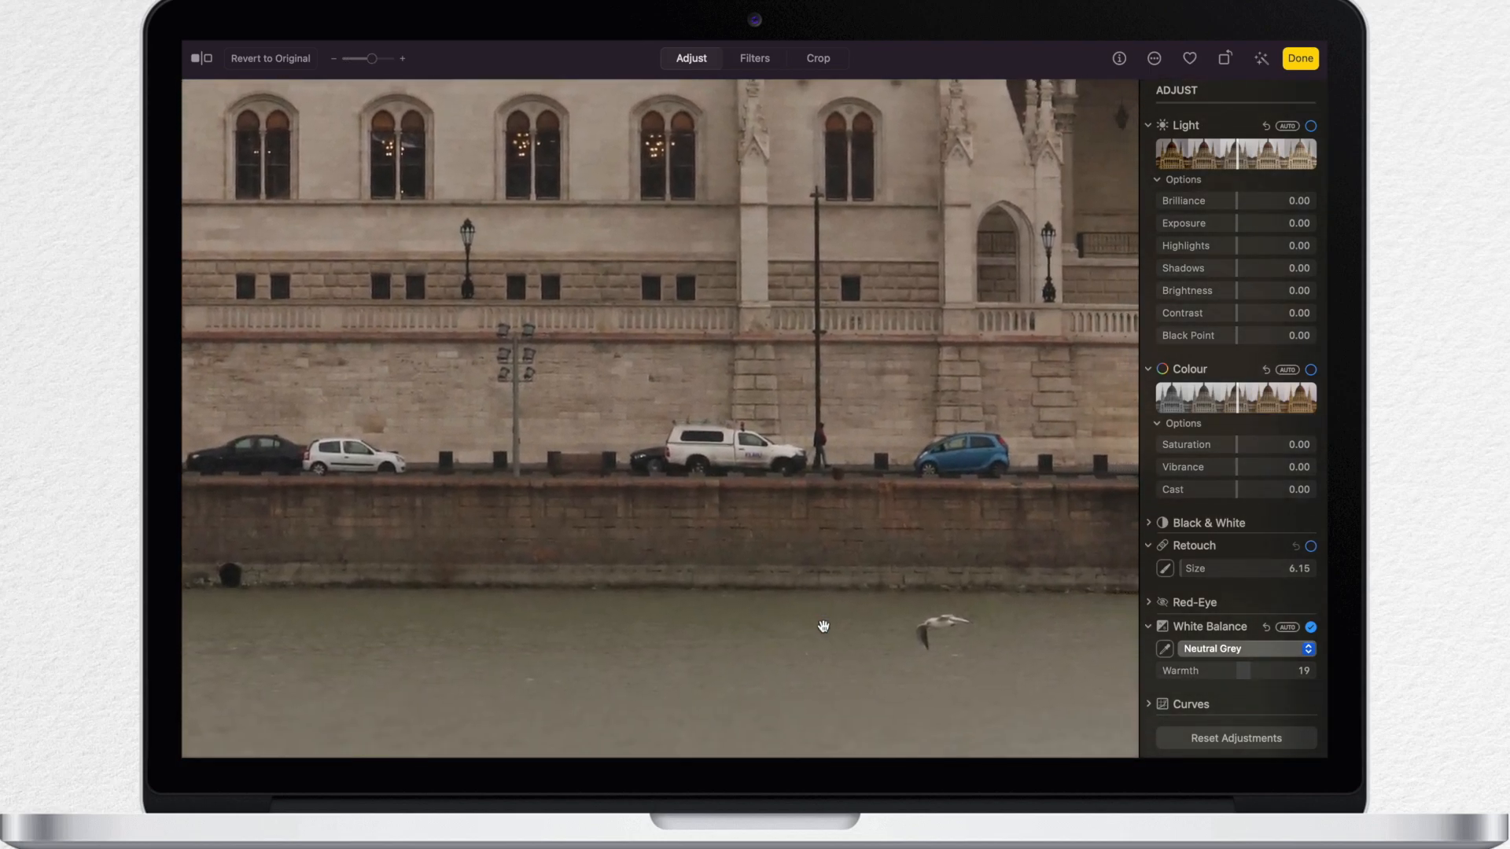
scroll(824, 626, up, 3)
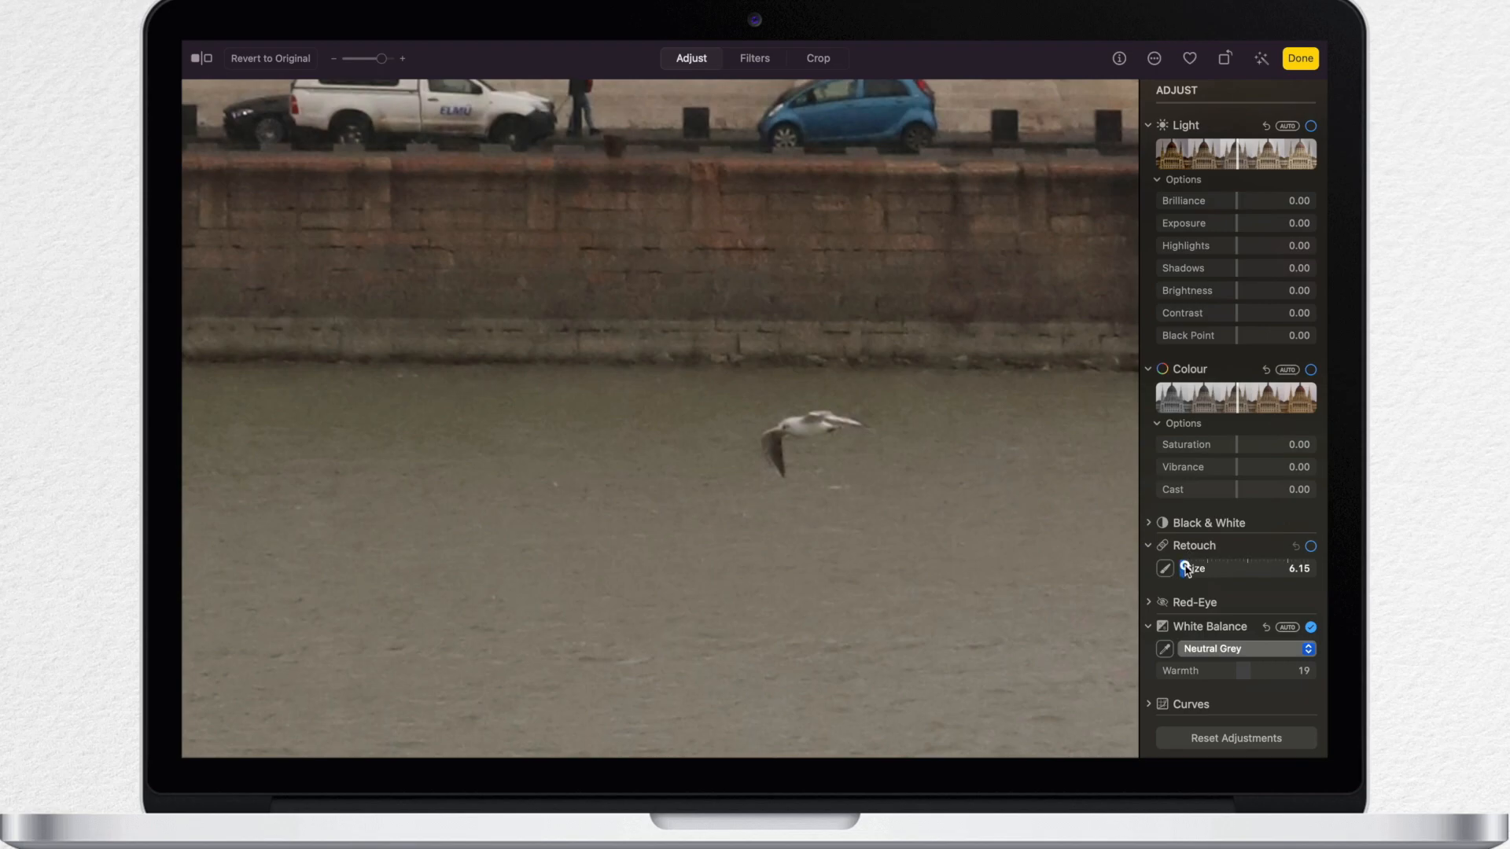
drag(1185, 569, 1207, 568)
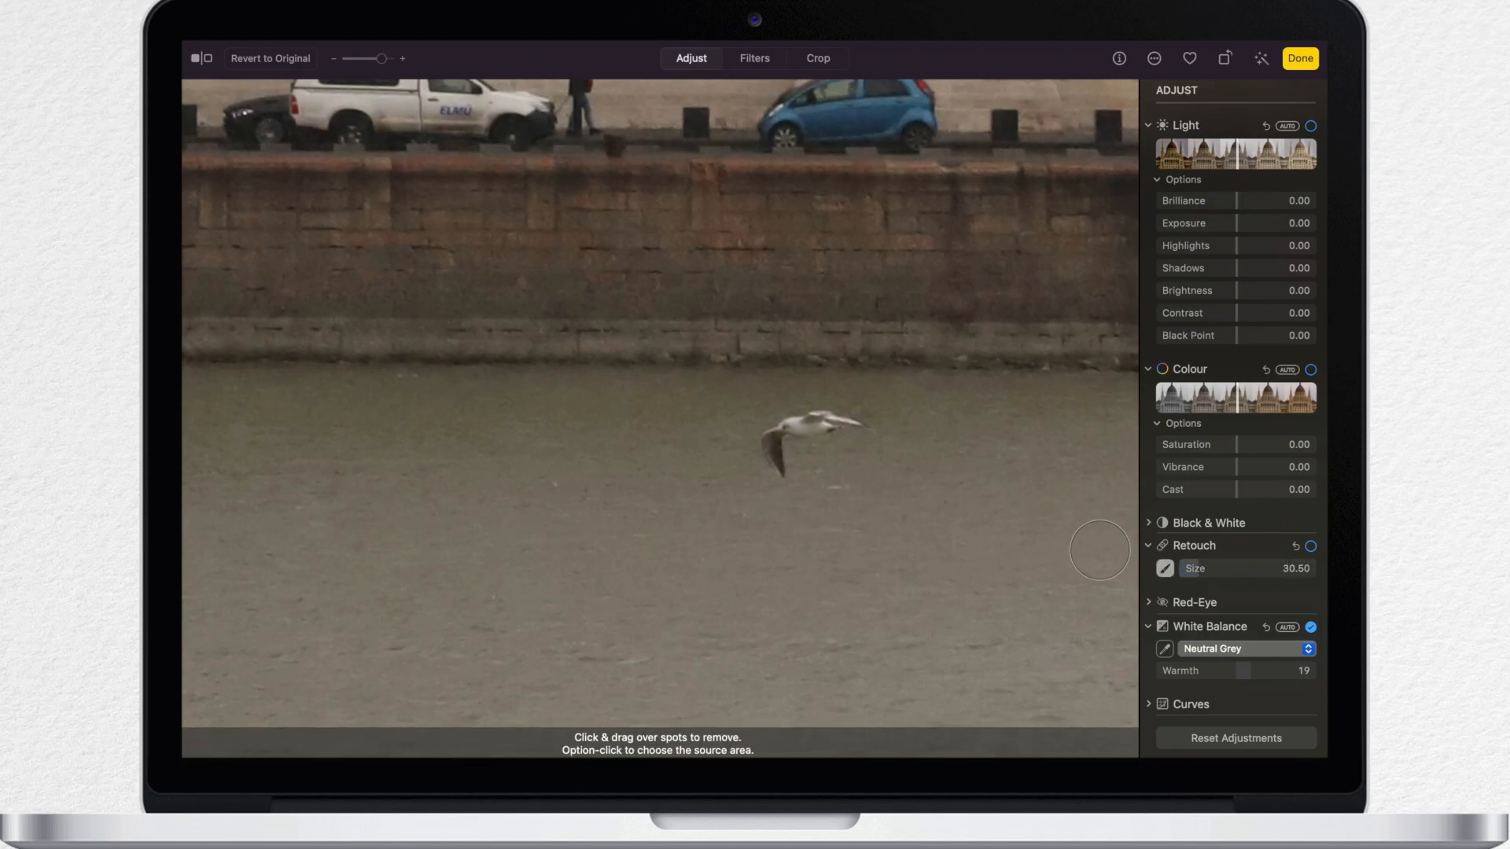
mouse_move(853, 427)
mouse_down()
mouse_move(790, 432)
mouse_move(782, 459)
mouse_up()
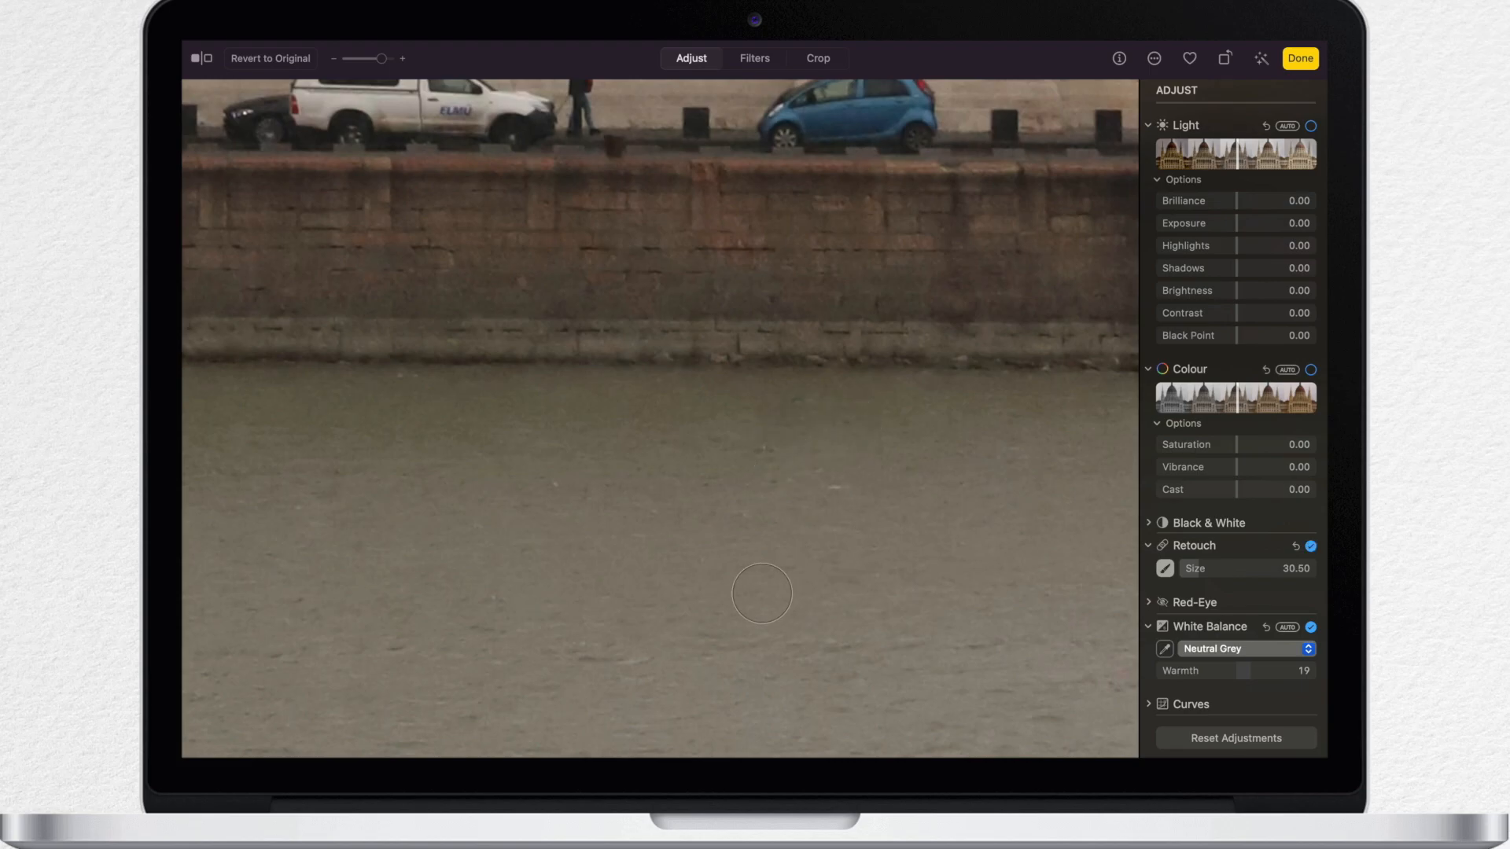
scroll(762, 594, down, 10)
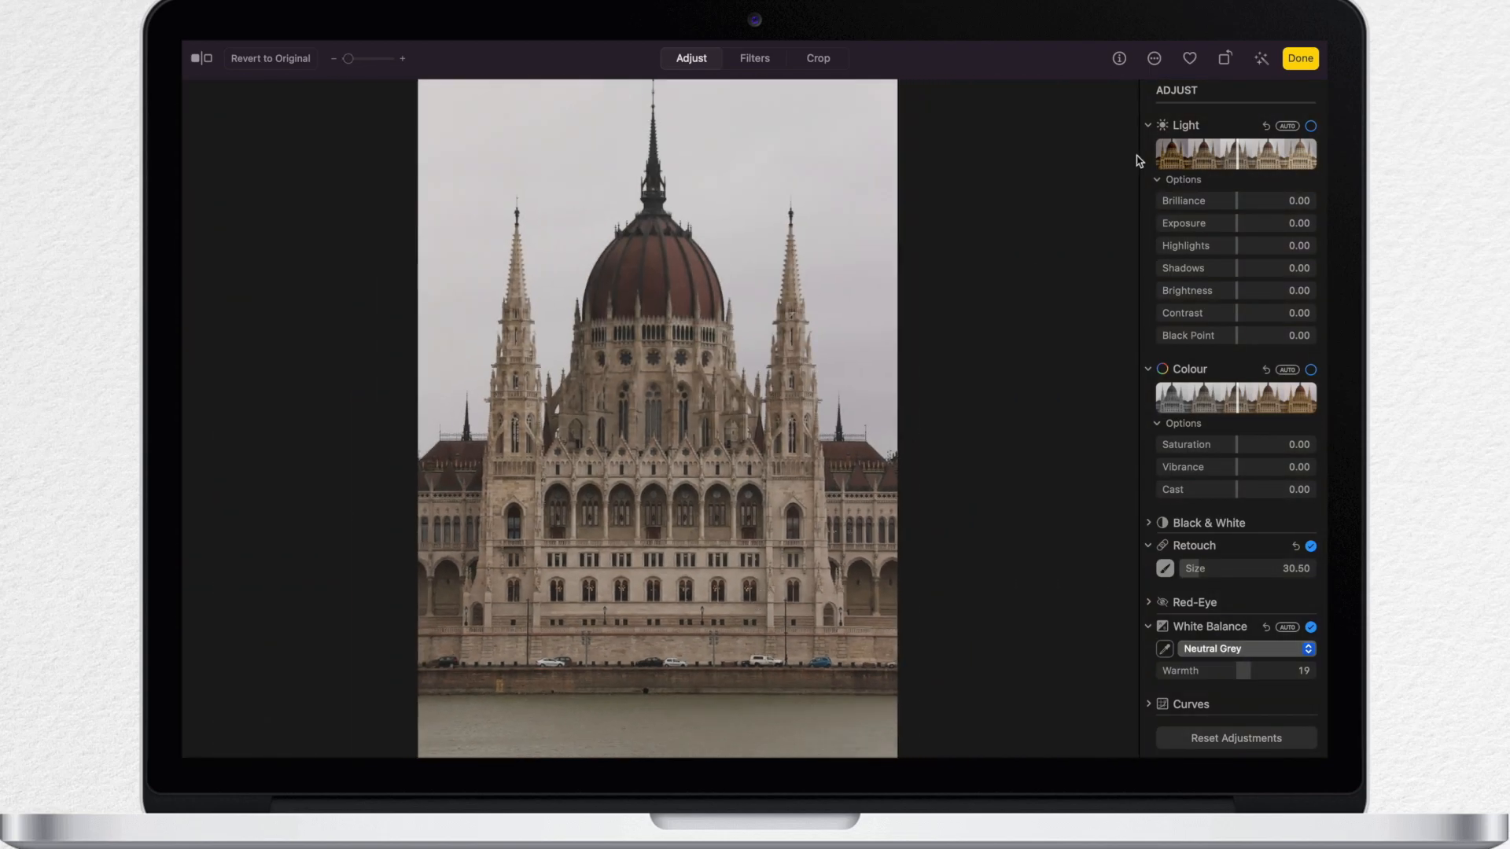
Save the close-up photo's edits, and look over the edited sunset and wide-view parliament photos
click(1300, 58)
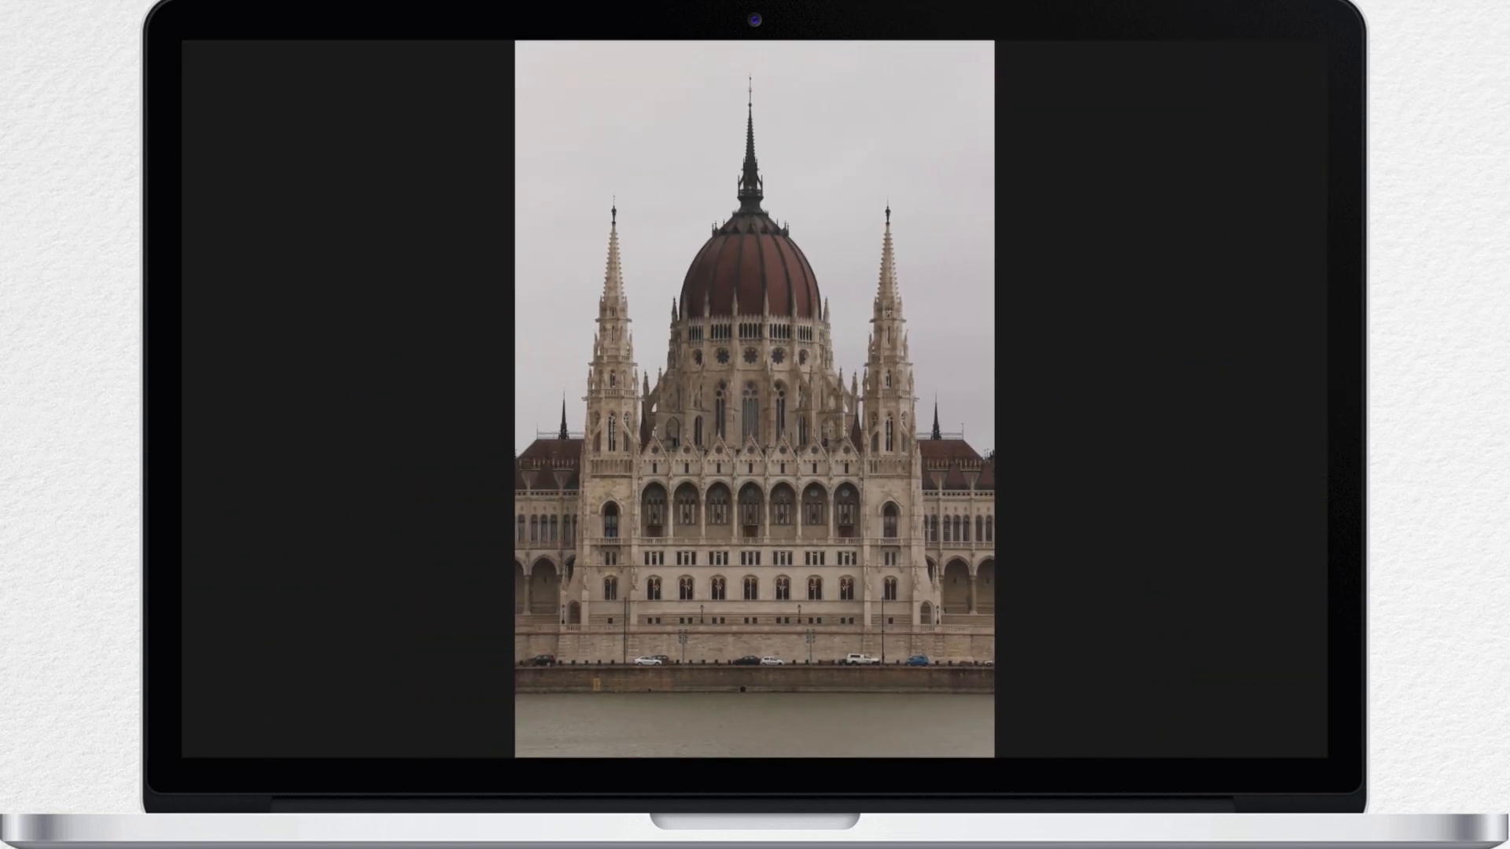
key(Right)
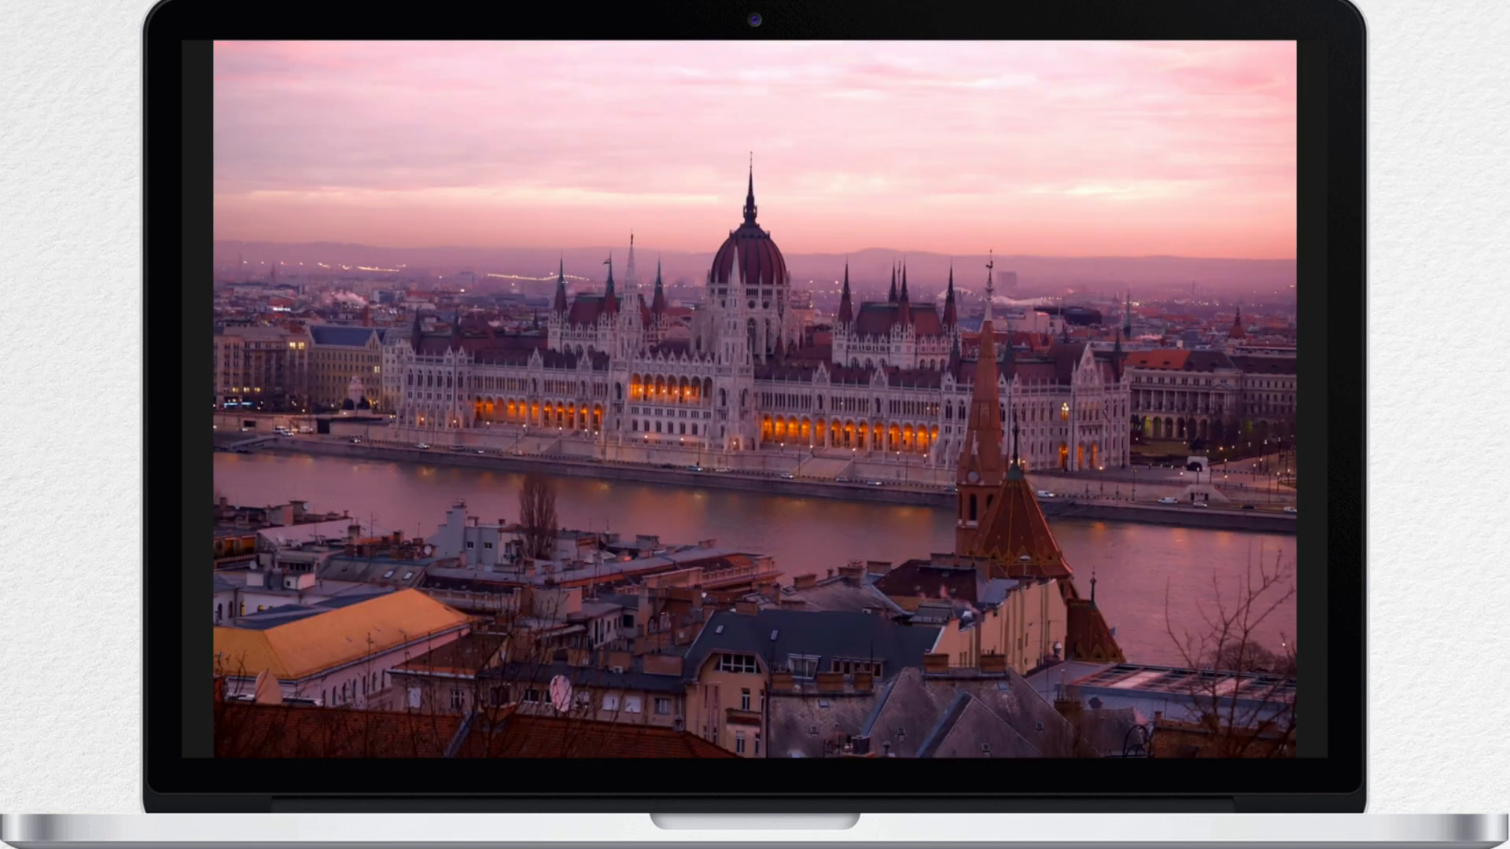
key(Right)
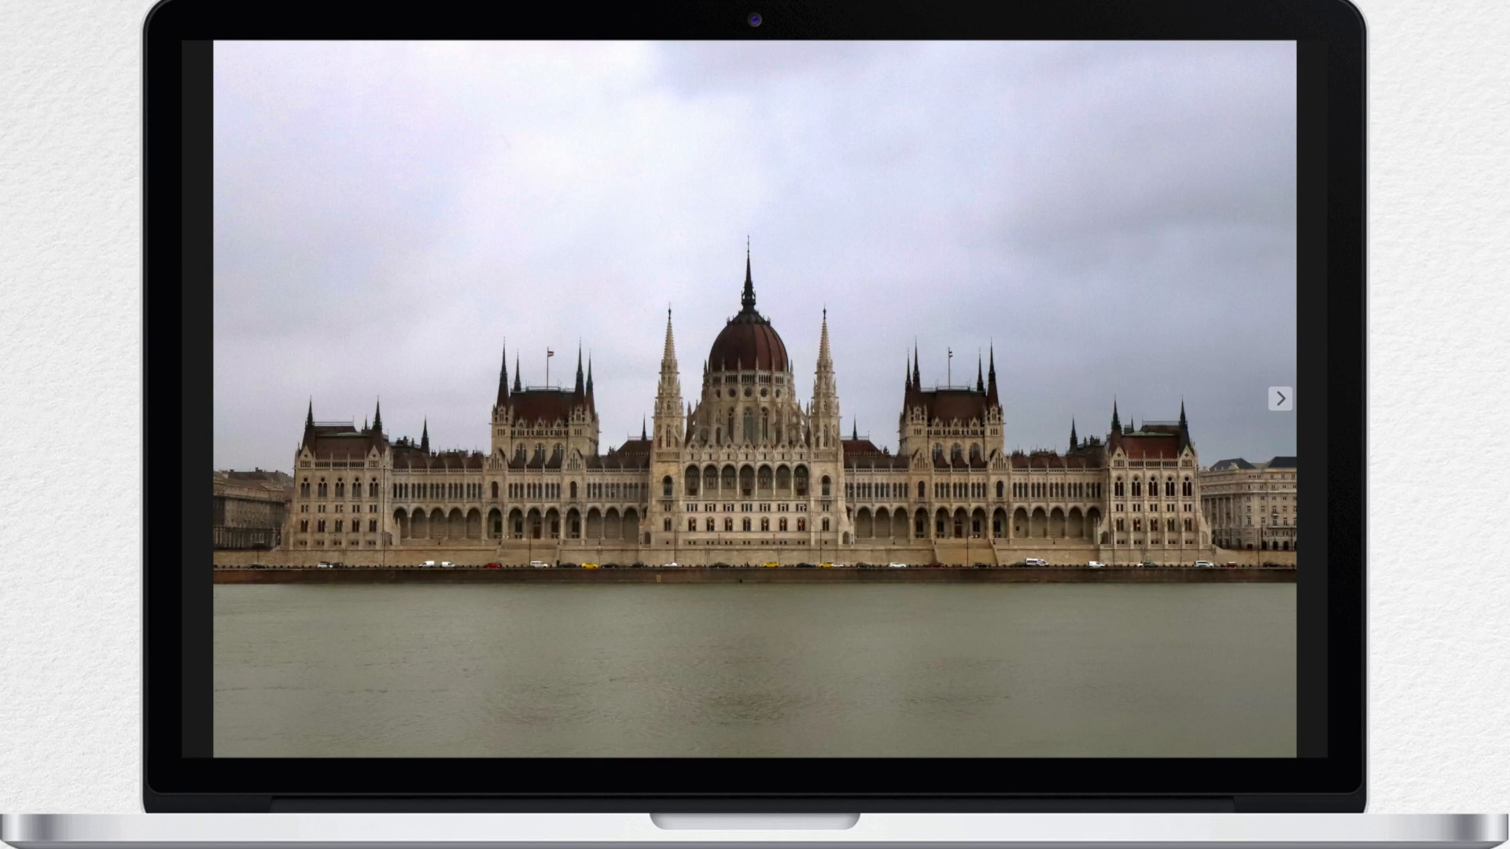
Return to the Imports overview, and close the Photos window after leaving full screen
mouse_move(298, 43)
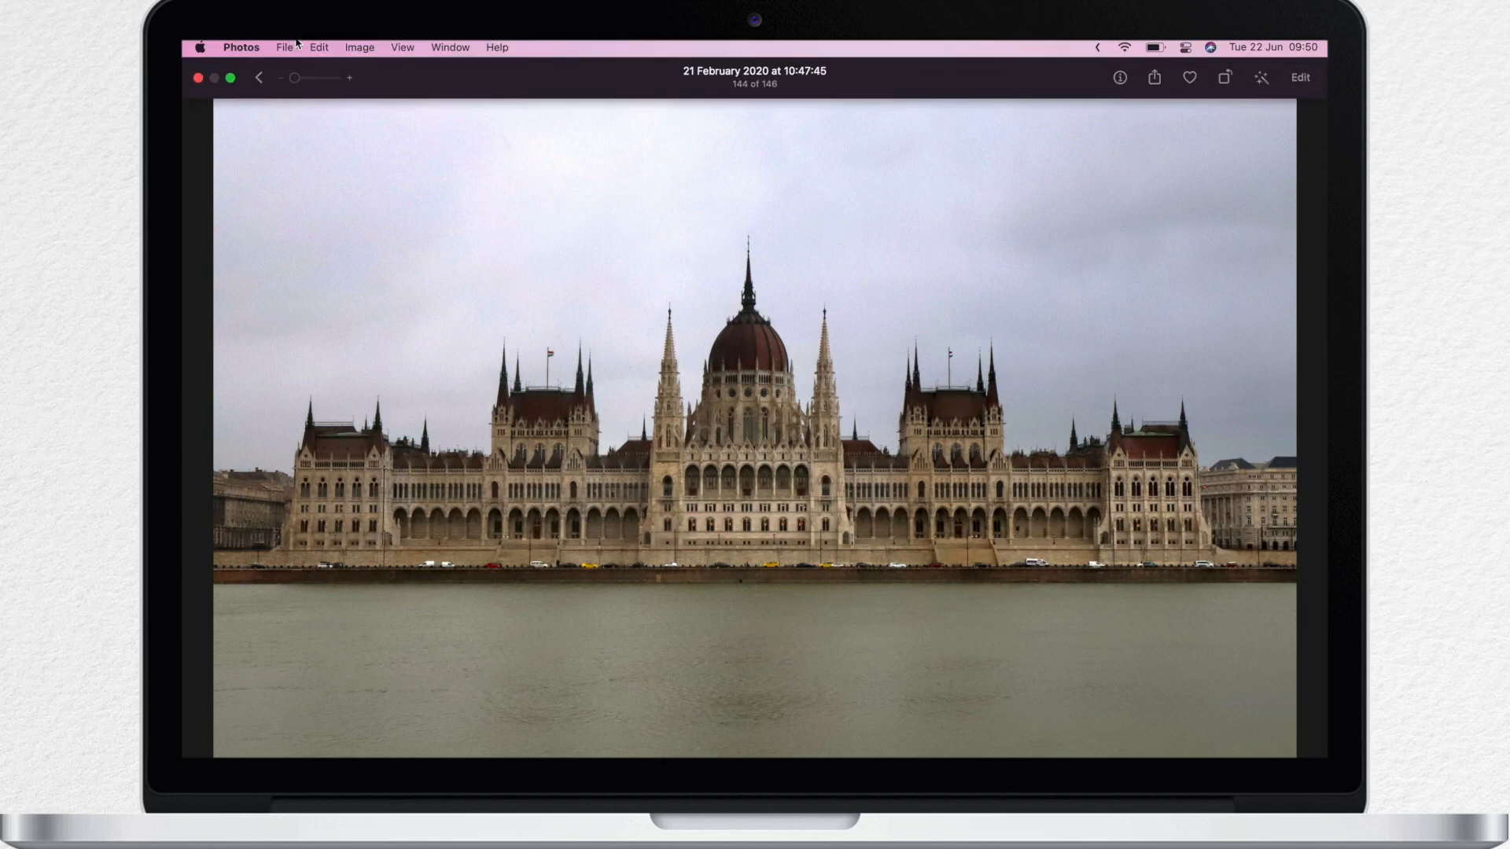
click(260, 75)
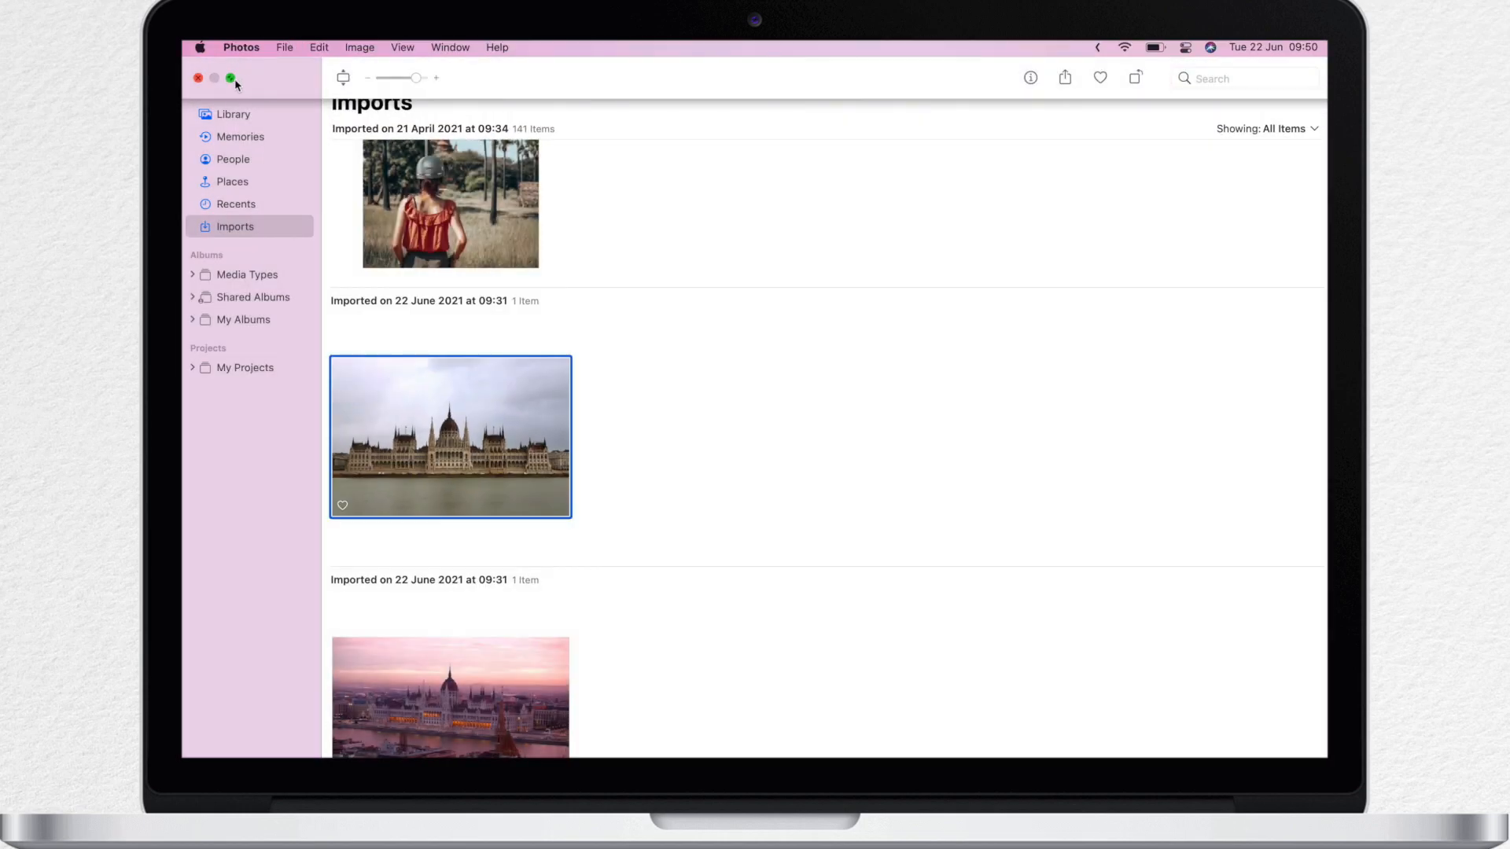
click(231, 78)
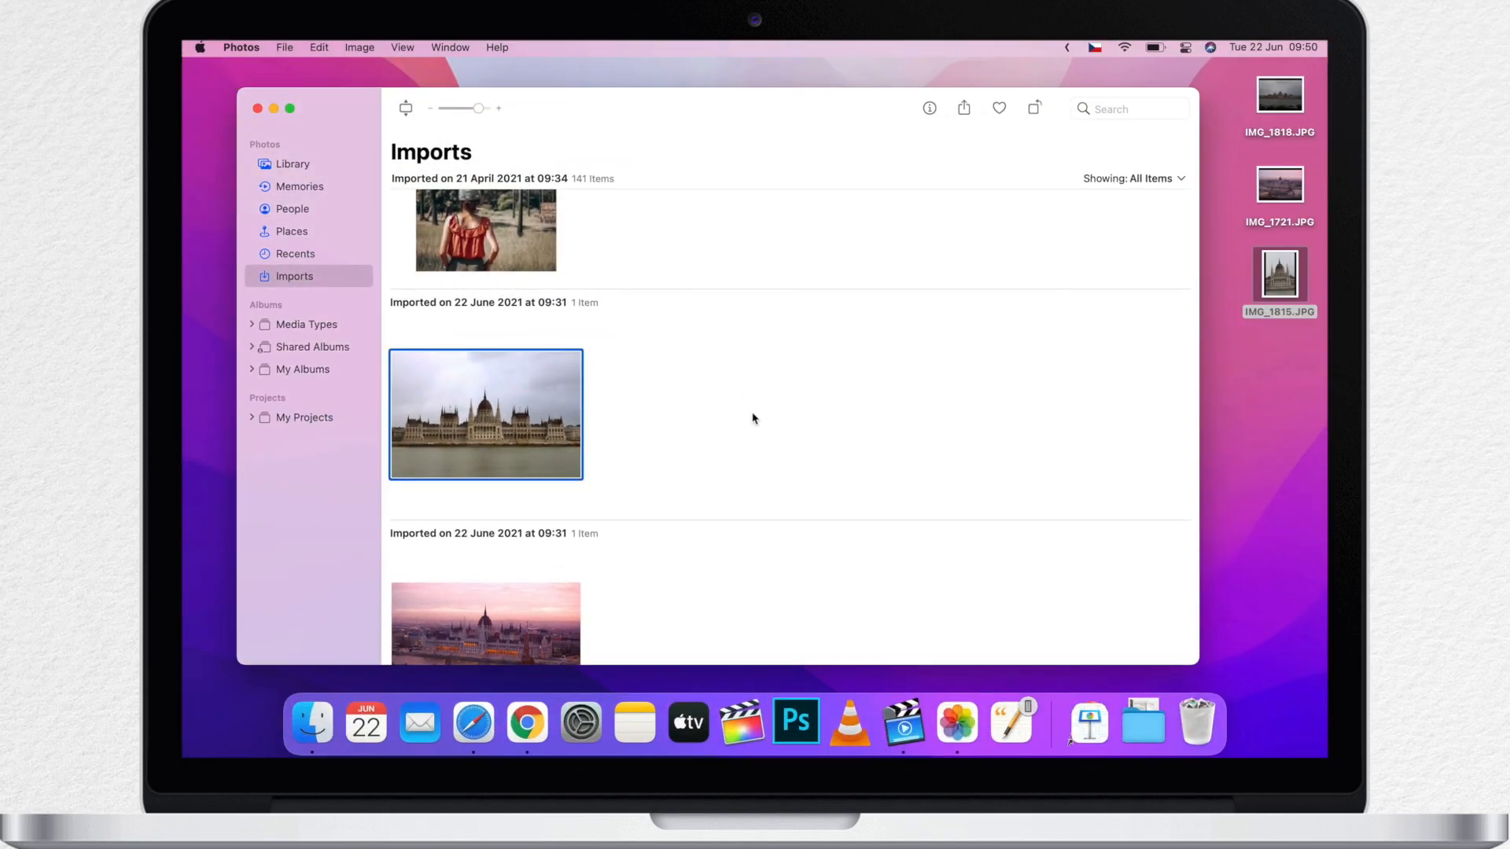
click(258, 109)
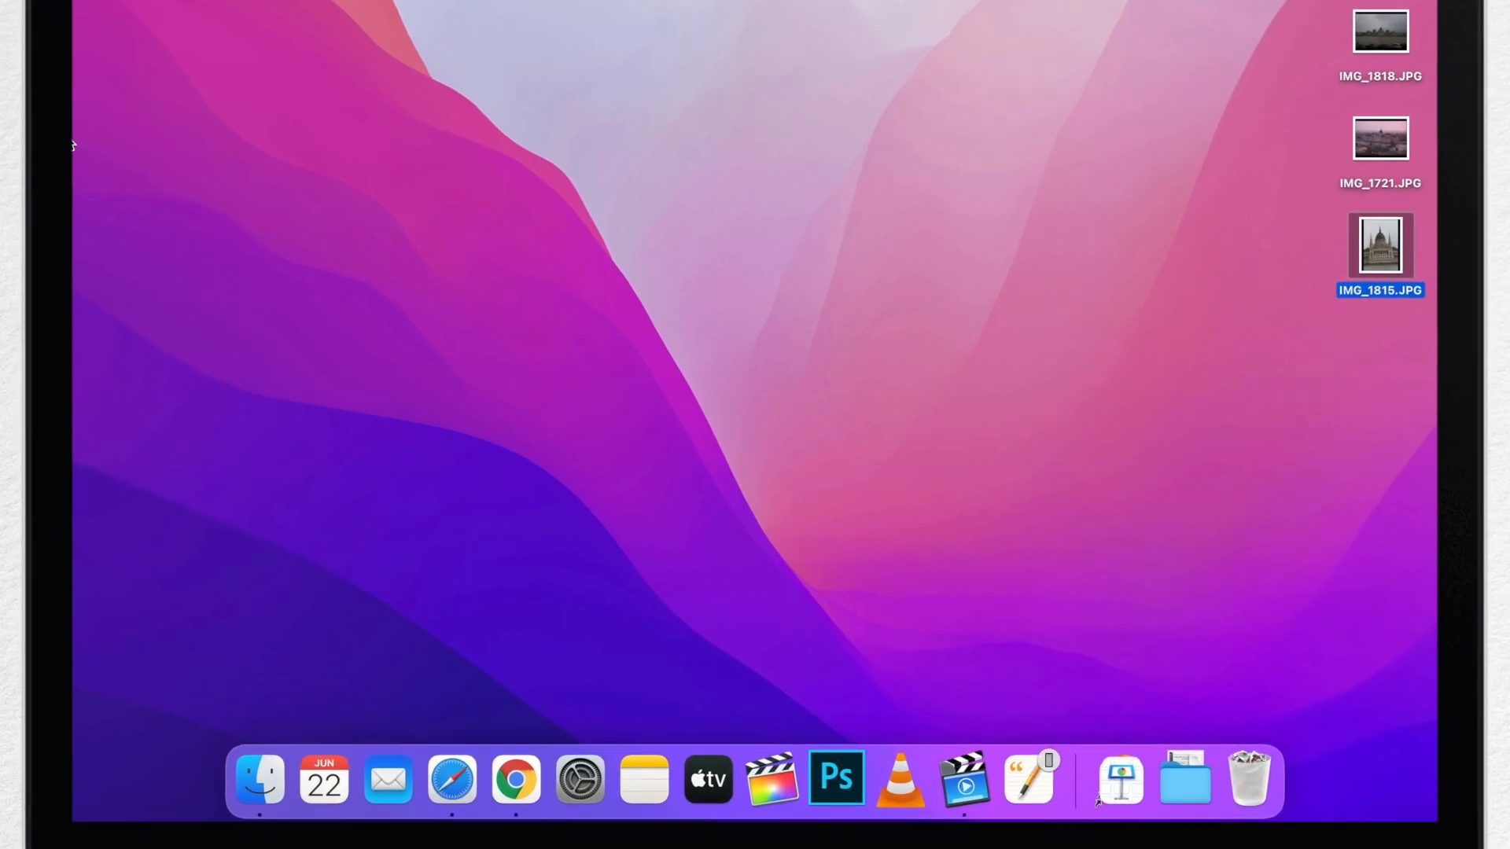